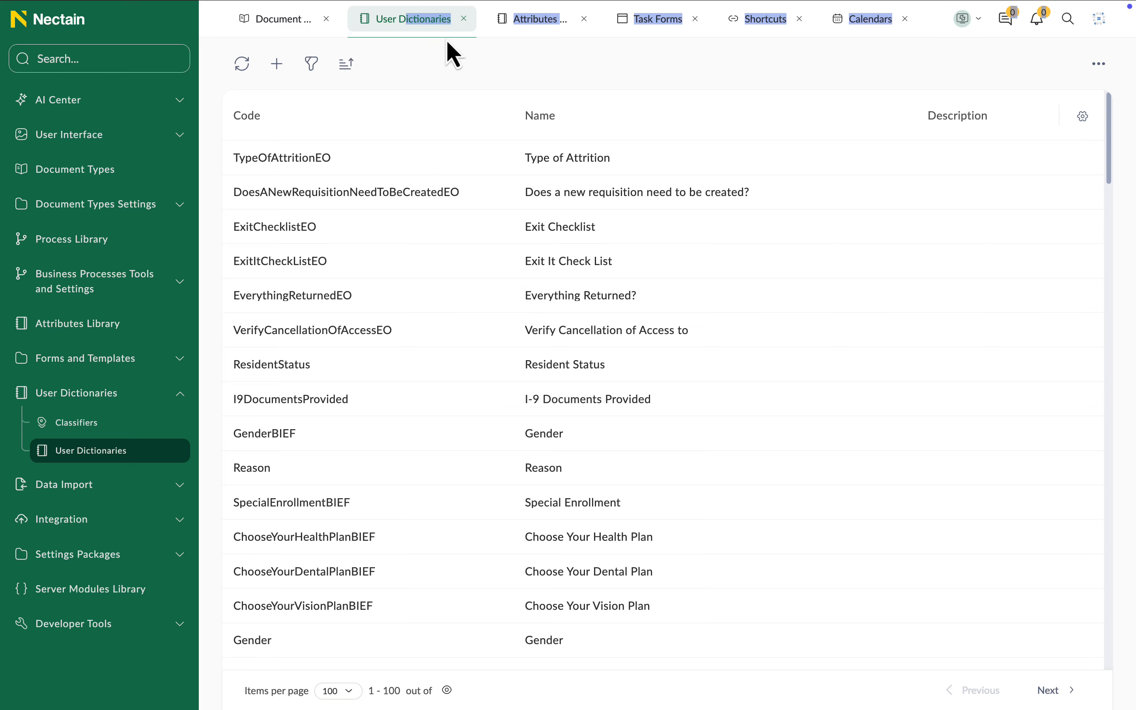
View the Attributes Library, Task Forms, Shortcuts and Calendars lists one after another.
{"action": "left_click", "coordinate": [525, 20]}
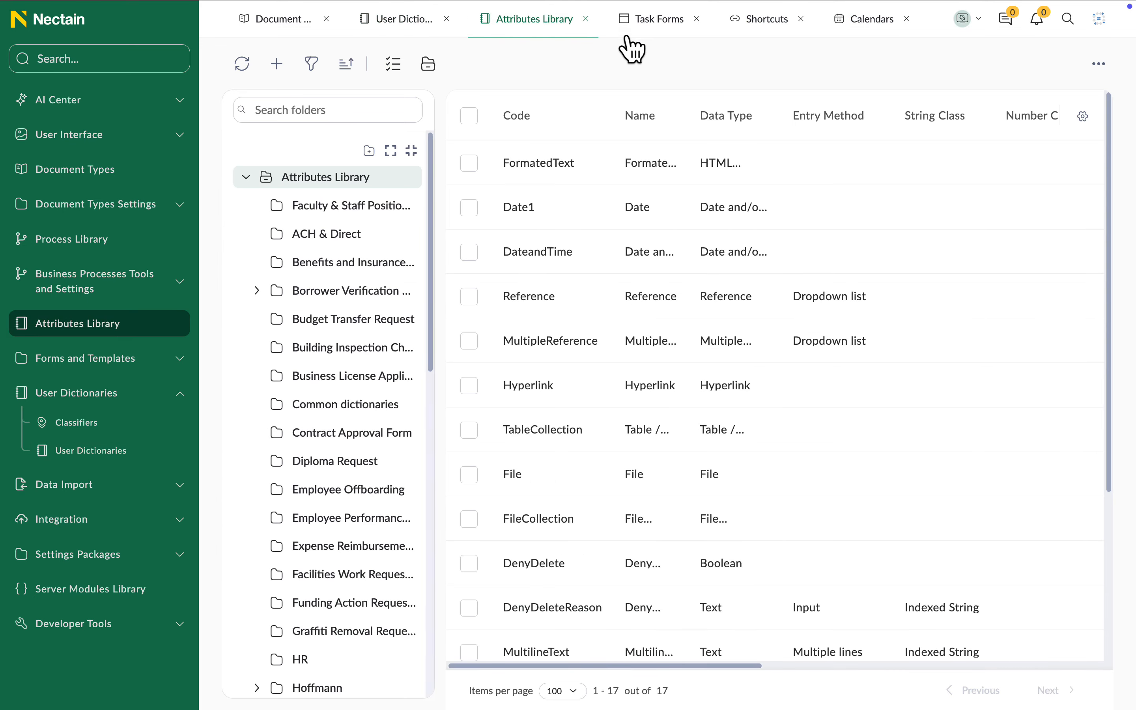
{"action": "left_click_drag", "start_coordinate": [644, 19], "coordinate": [713, 45]}
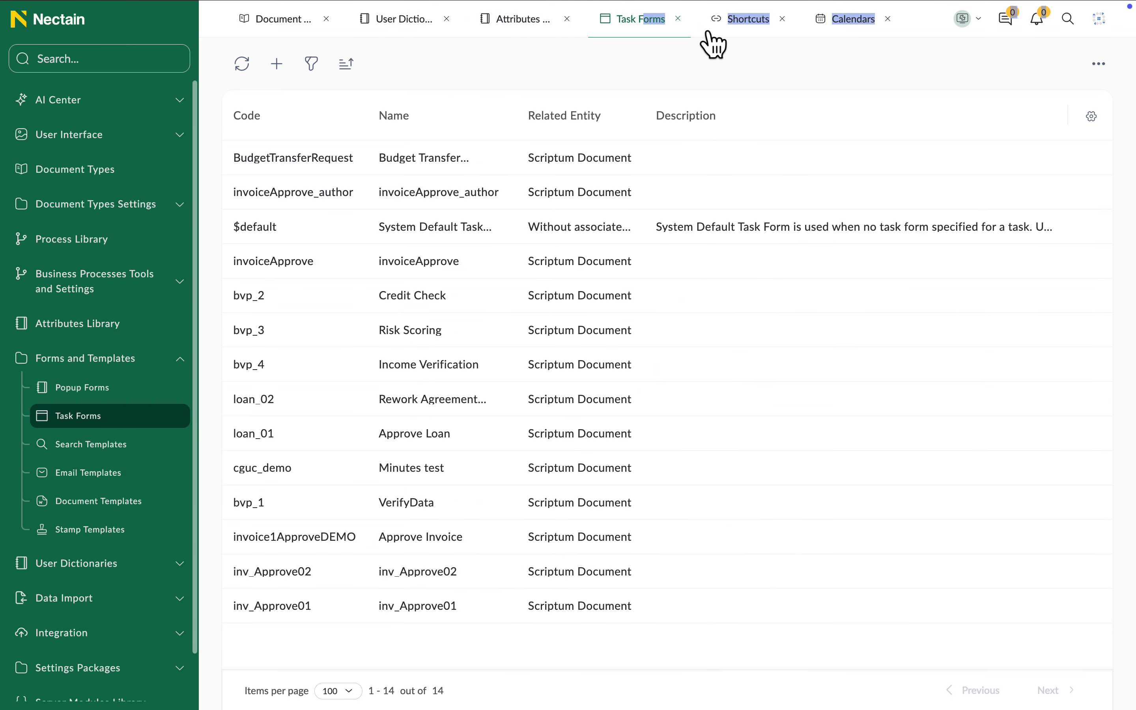
{"action": "left_click", "coordinate": [745, 21]}
{"action": "left_click", "coordinate": [844, 21]}
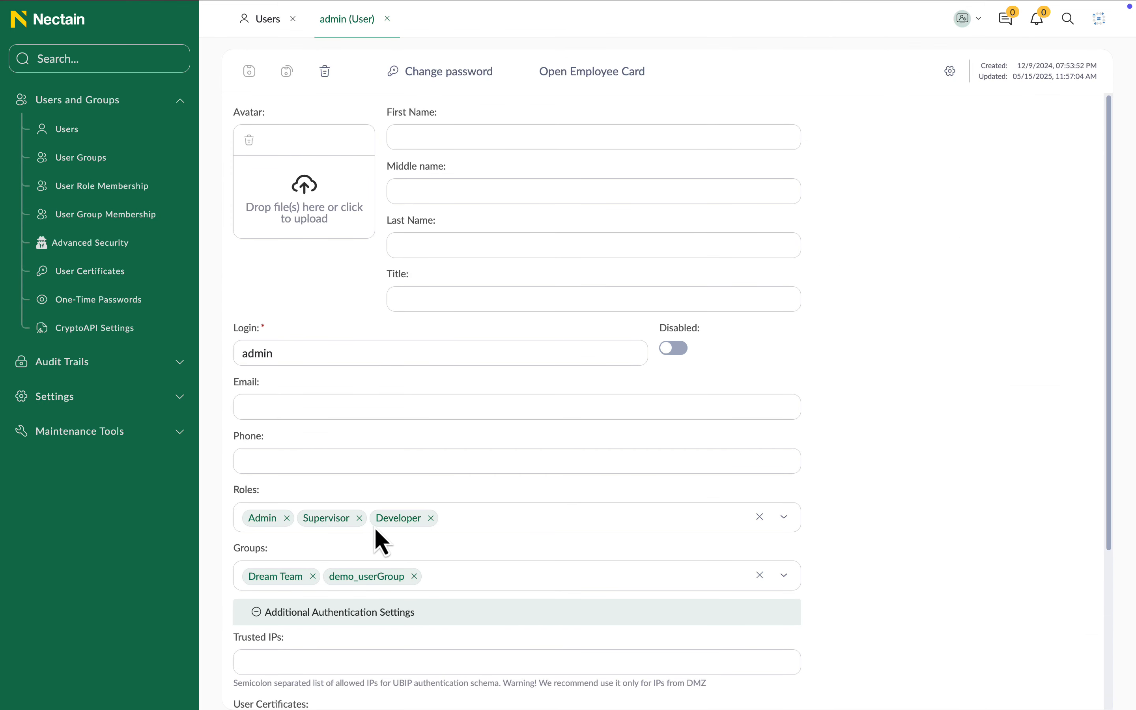
Switch to the Studio desktop and open the Desktops list under User Interface.
{"action": "left_click", "coordinate": [968, 28]}
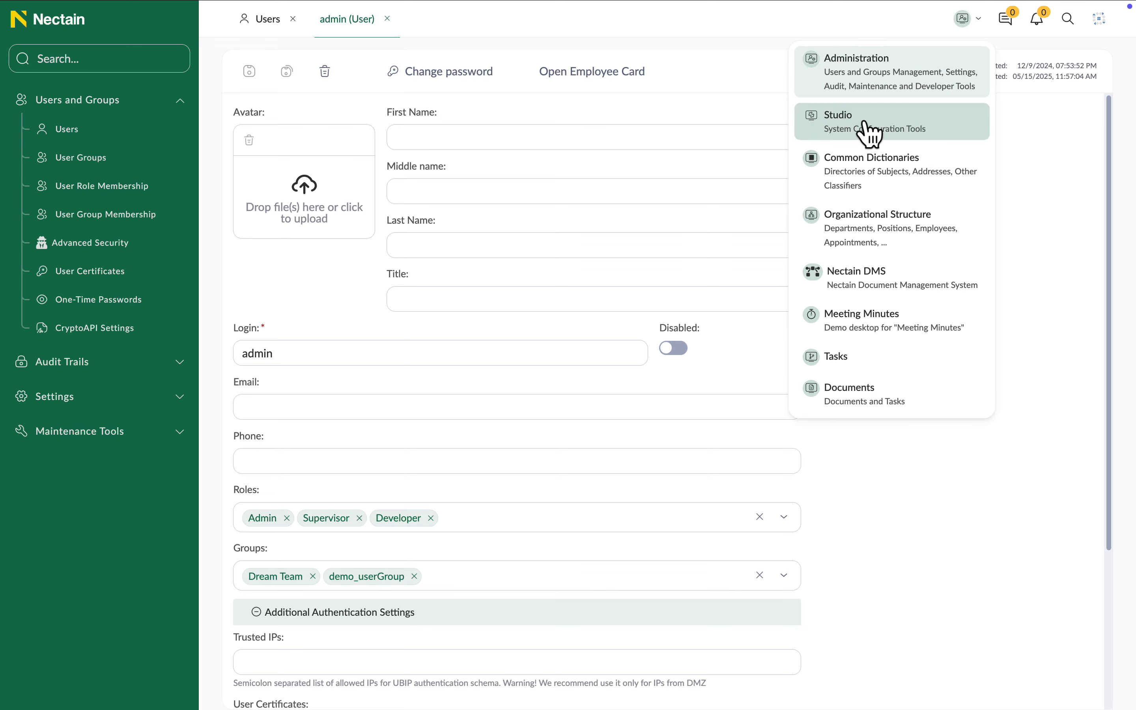
{"action": "left_click", "coordinate": [933, 129]}
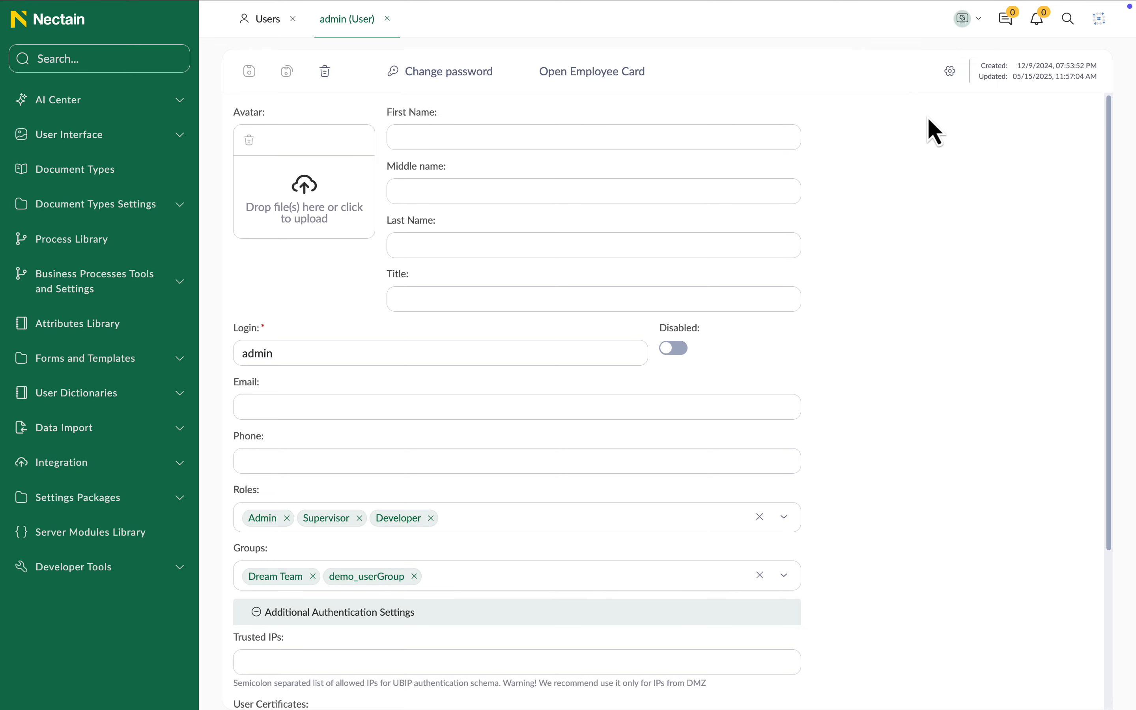
{"action": "left_click", "coordinate": [178, 140]}
{"action": "left_click", "coordinate": [176, 170]}
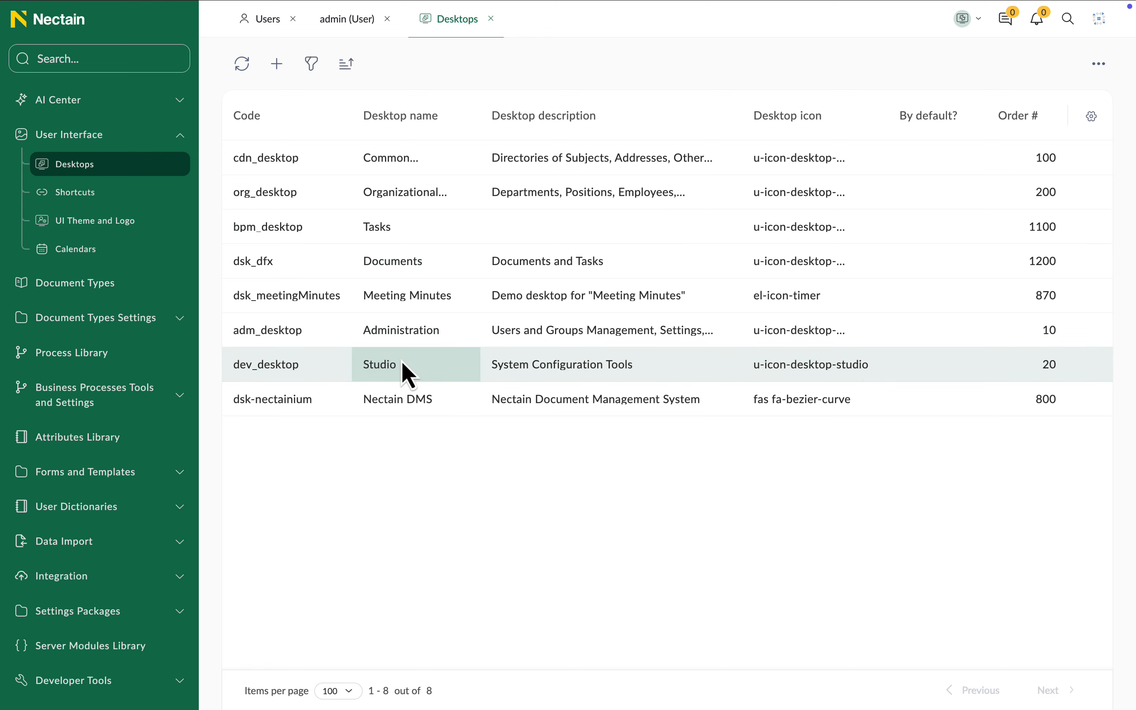
Open the Studio desktop's record and examine the desktops offered for switching.
{"action": "right_click", "coordinate": [404, 362]}
{"action": "left_click", "coordinate": [441, 380]}
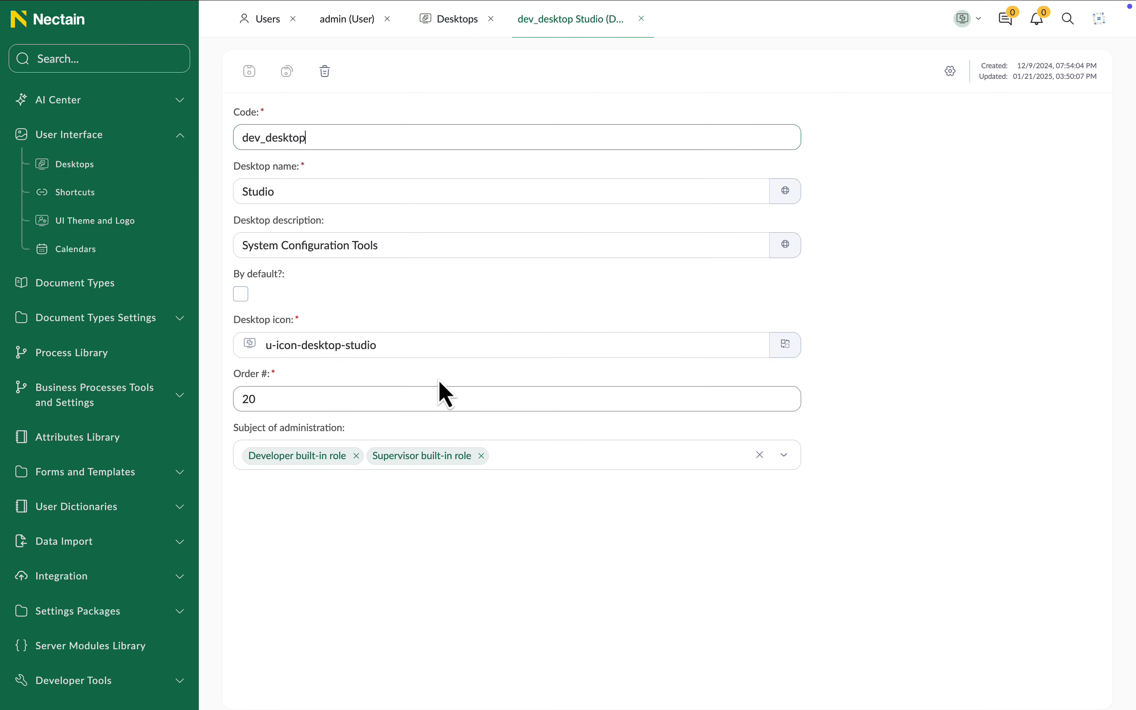
{"action": "left_click", "coordinate": [979, 19]}
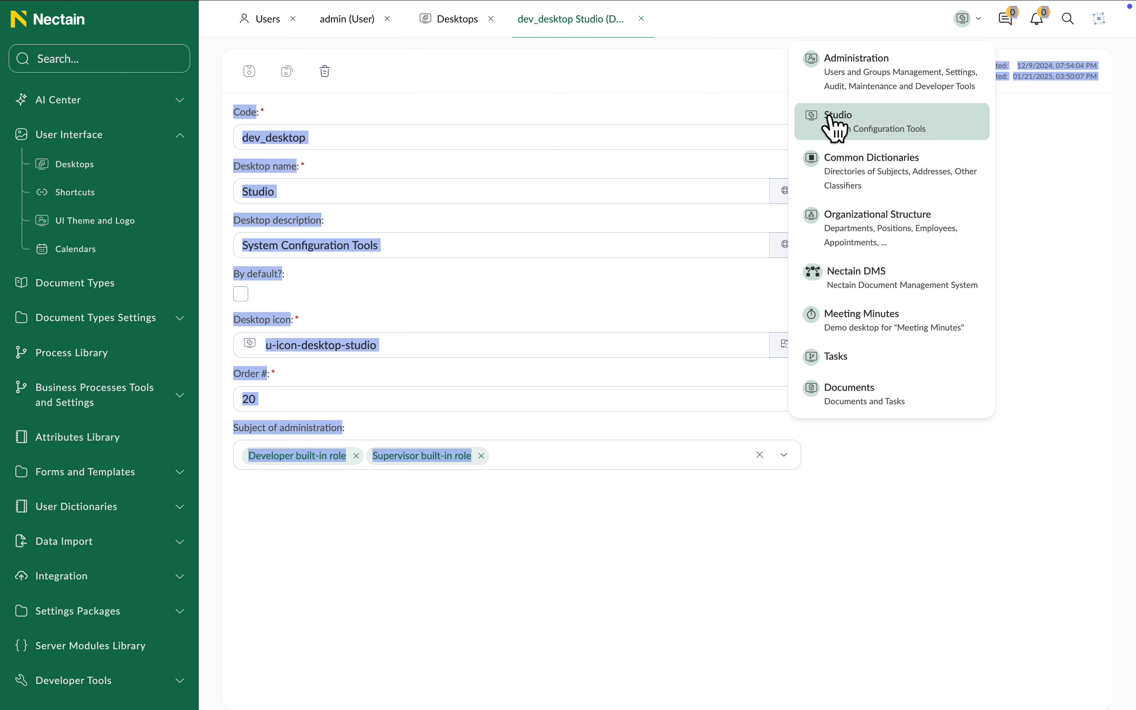
{"action": "left_click", "coordinate": [1008, 126]}
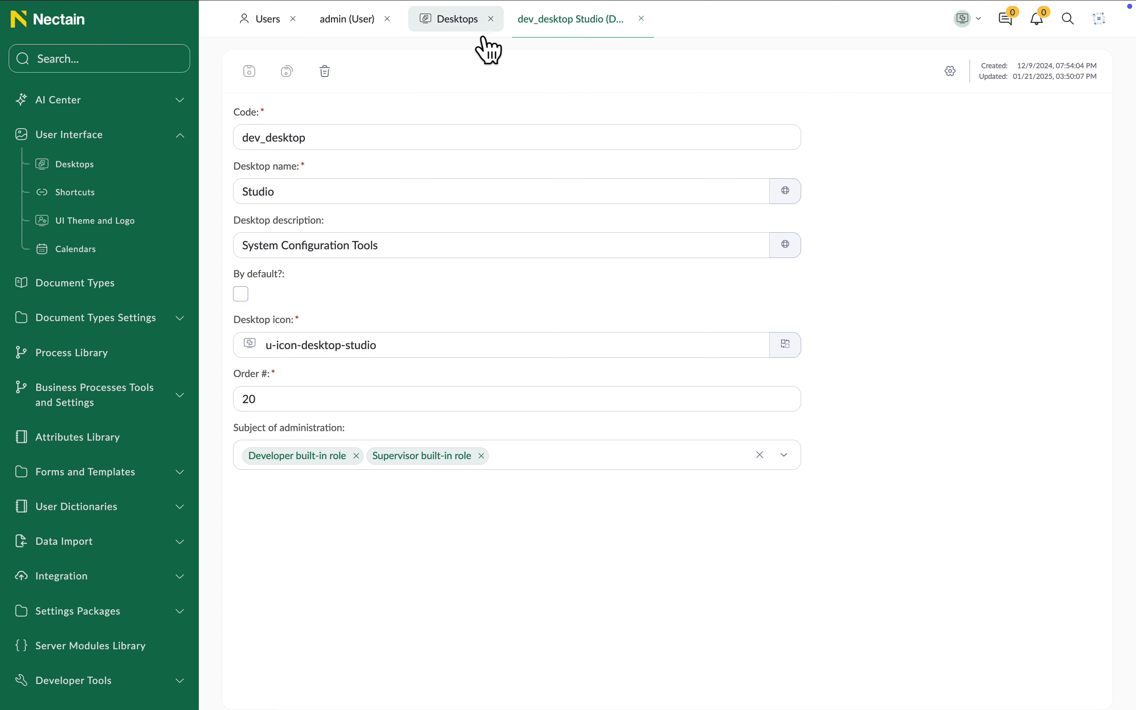
Create a desktop record from the Desktops list with the code NewDesktop and the name New desktop.
{"action": "left_click", "coordinate": [452, 24]}
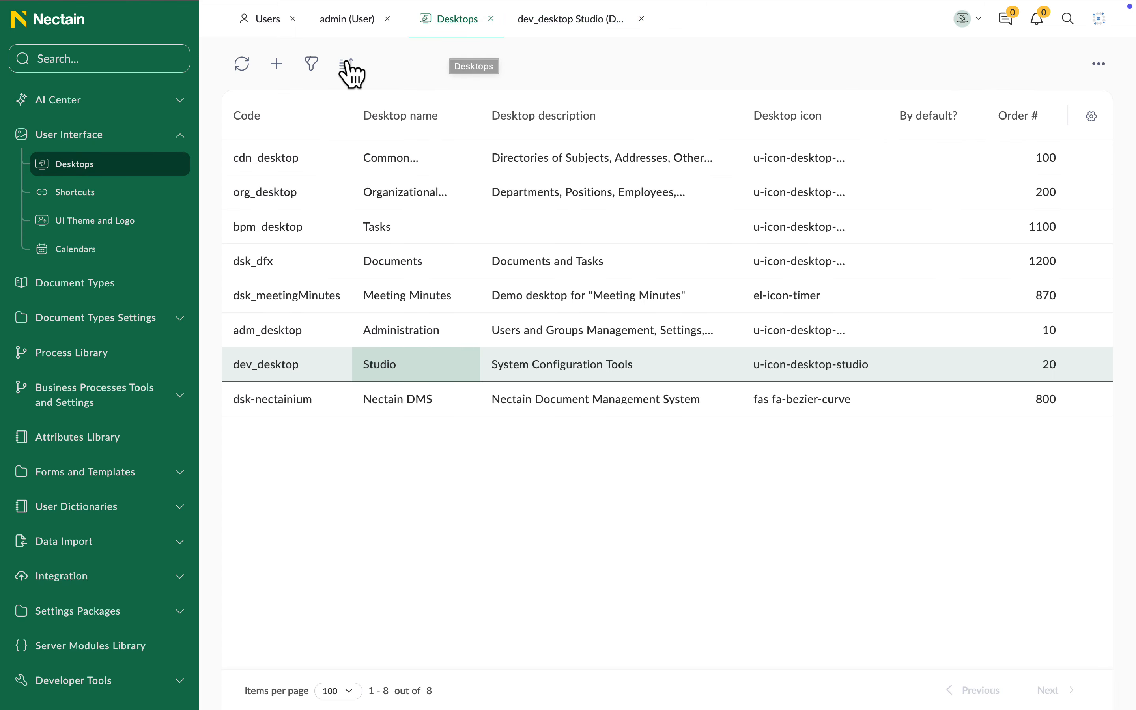
{"action": "left_click", "coordinate": [277, 64]}
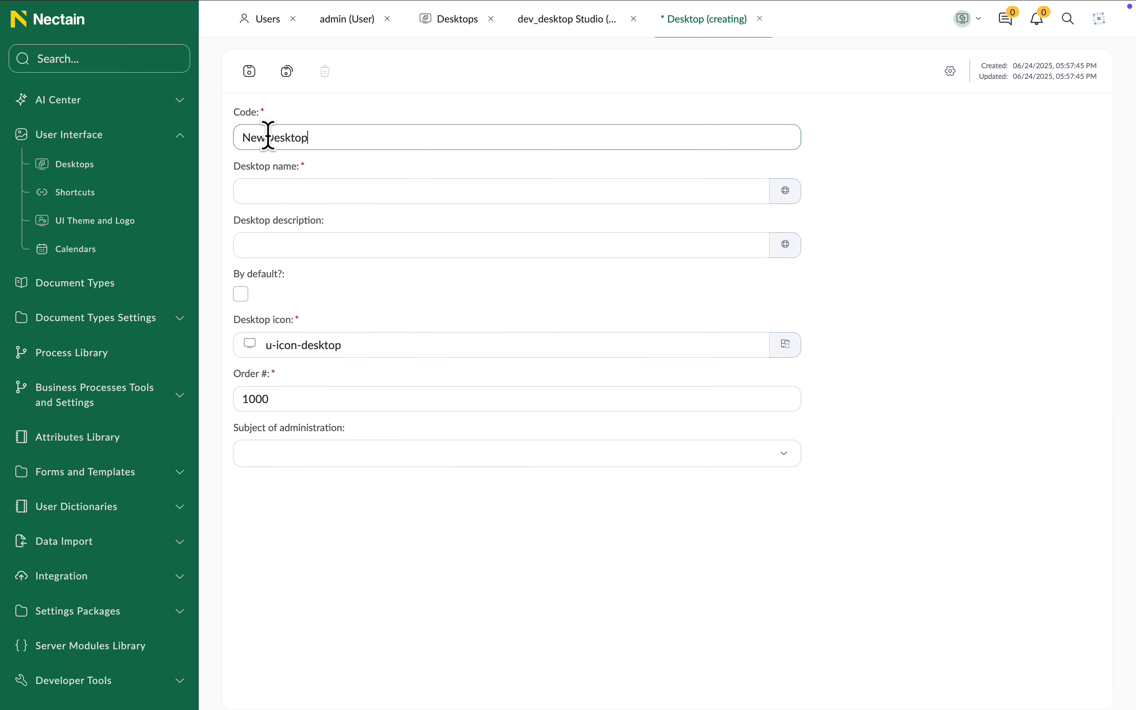
{"action": "left_click", "coordinate": [271, 190]}
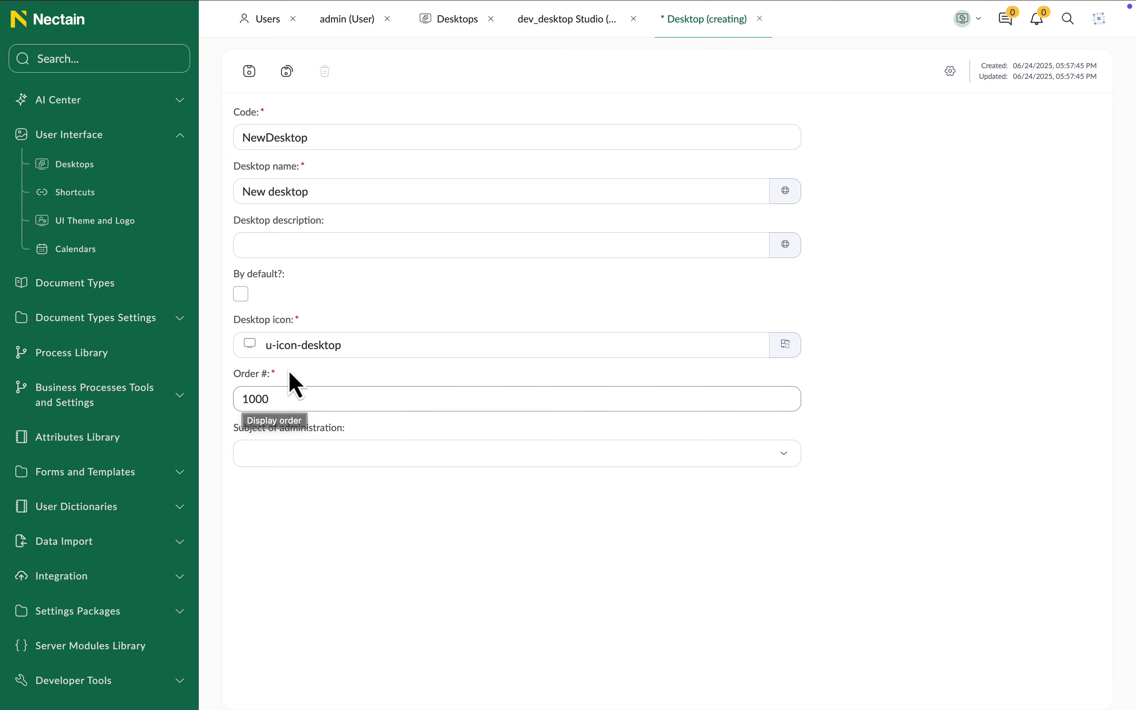
Assign Admin built-in role as the new desktop's subject of administration and save the record.
{"action": "left_click", "coordinate": [783, 454]}
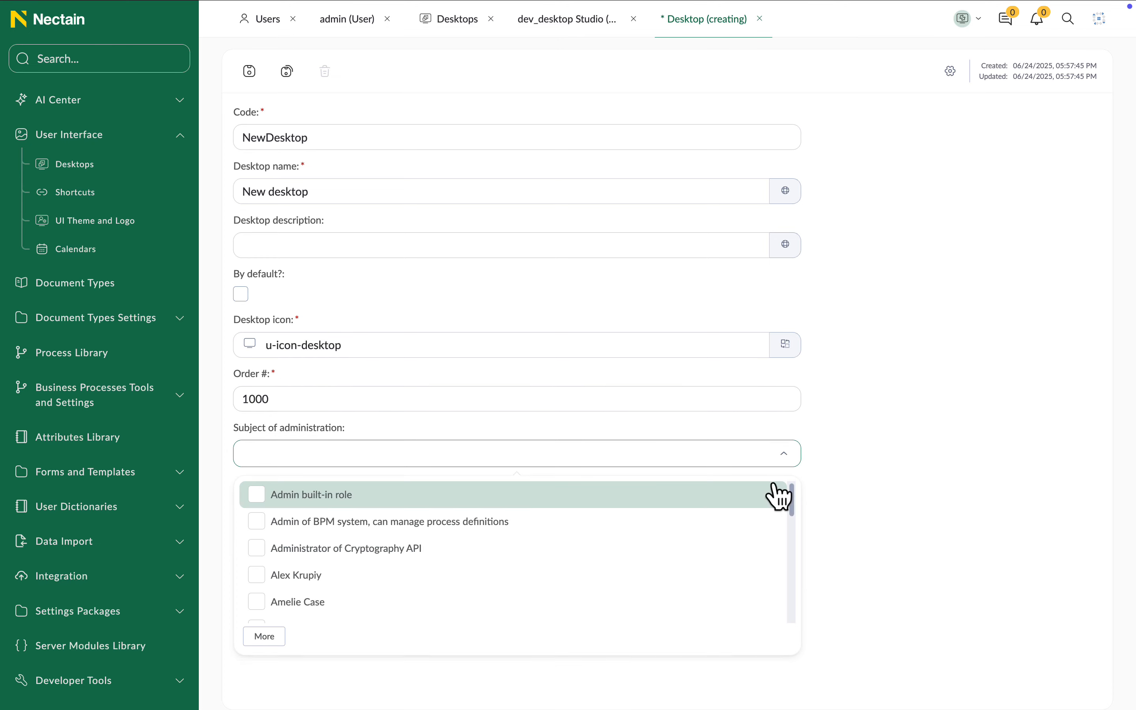
{"action": "left_click", "coordinate": [735, 498]}
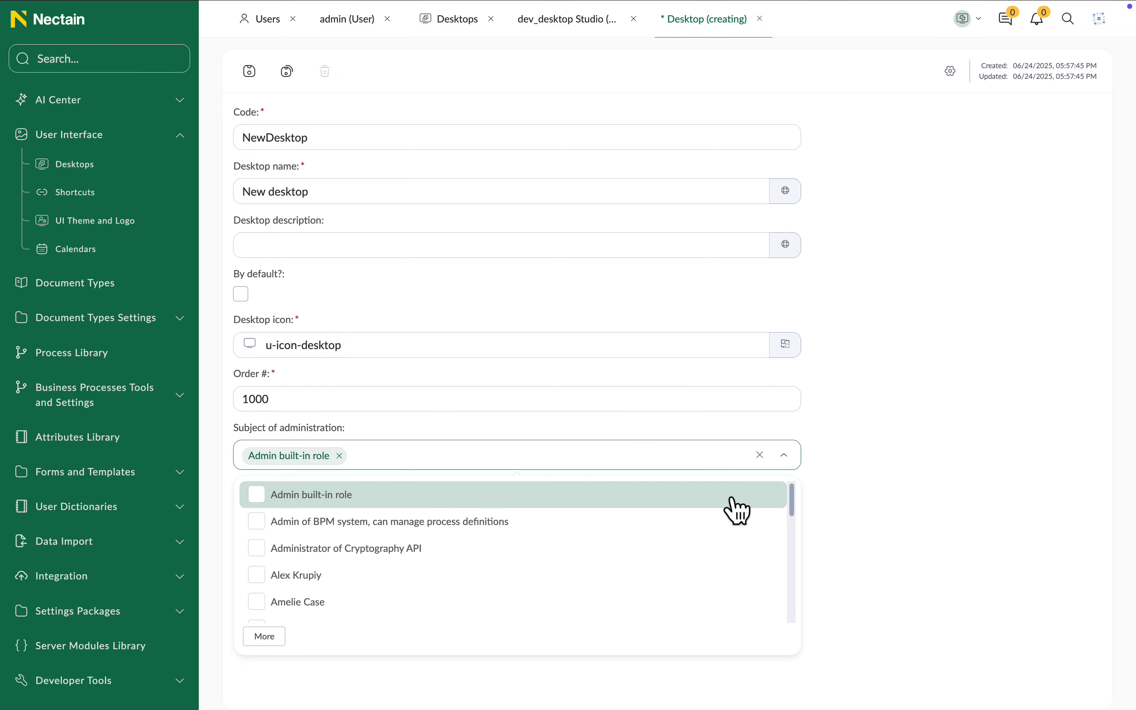
{"action": "left_click", "coordinate": [815, 505]}
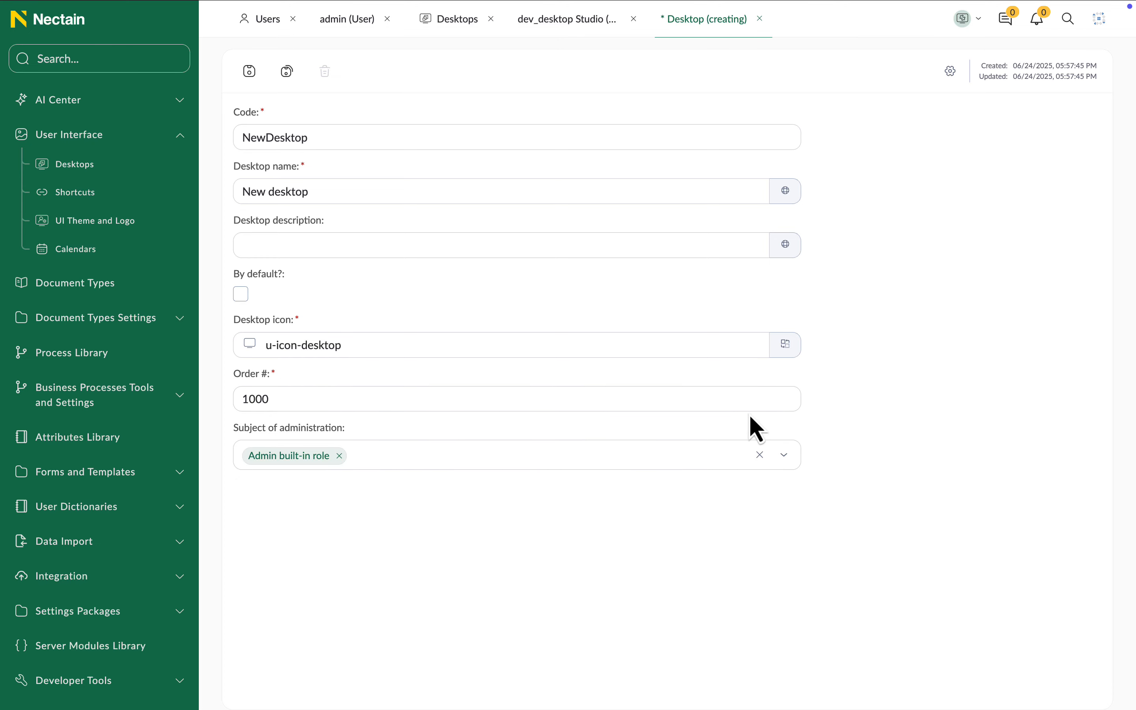
{"action": "left_click", "coordinate": [247, 73]}
Visit the New desktop workspace and return to the Studio desktop.
{"action": "left_click", "coordinate": [972, 19]}
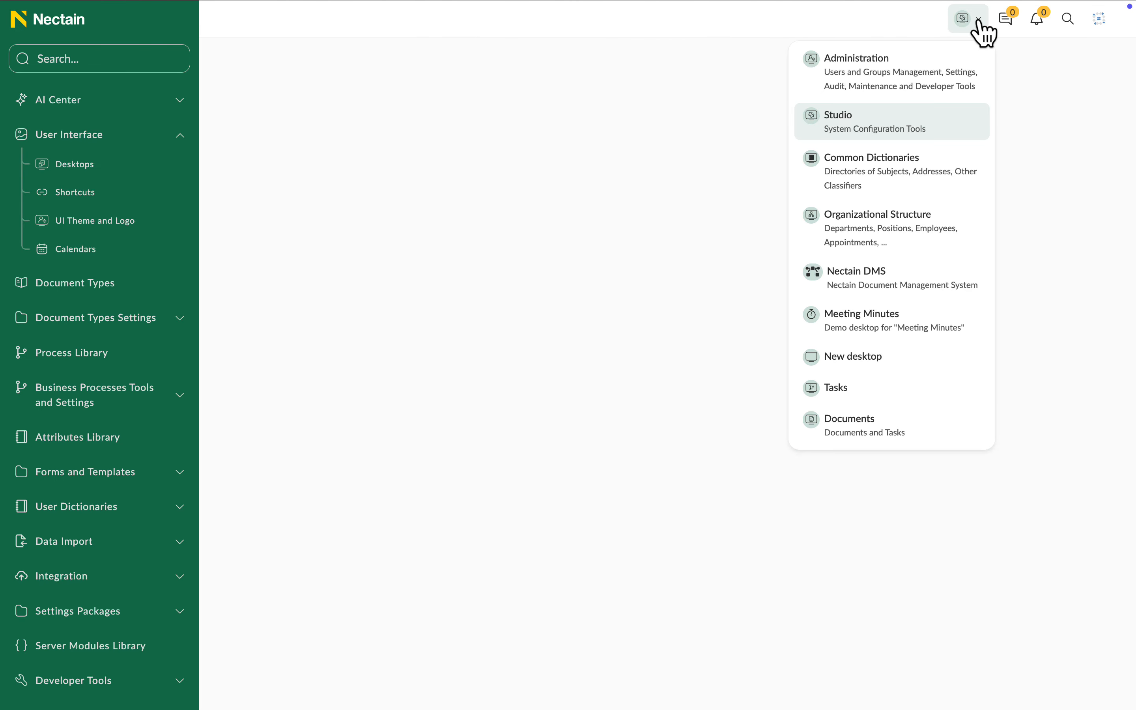
{"action": "left_click", "coordinate": [861, 360]}
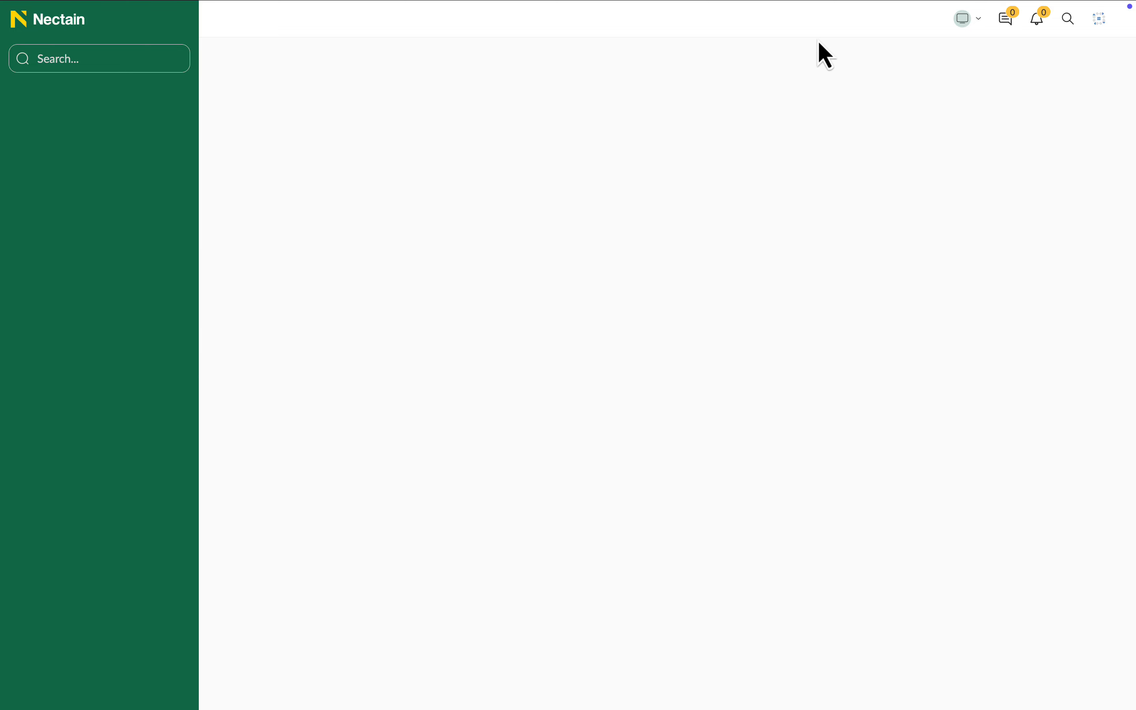
{"action": "left_click", "coordinate": [961, 25]}
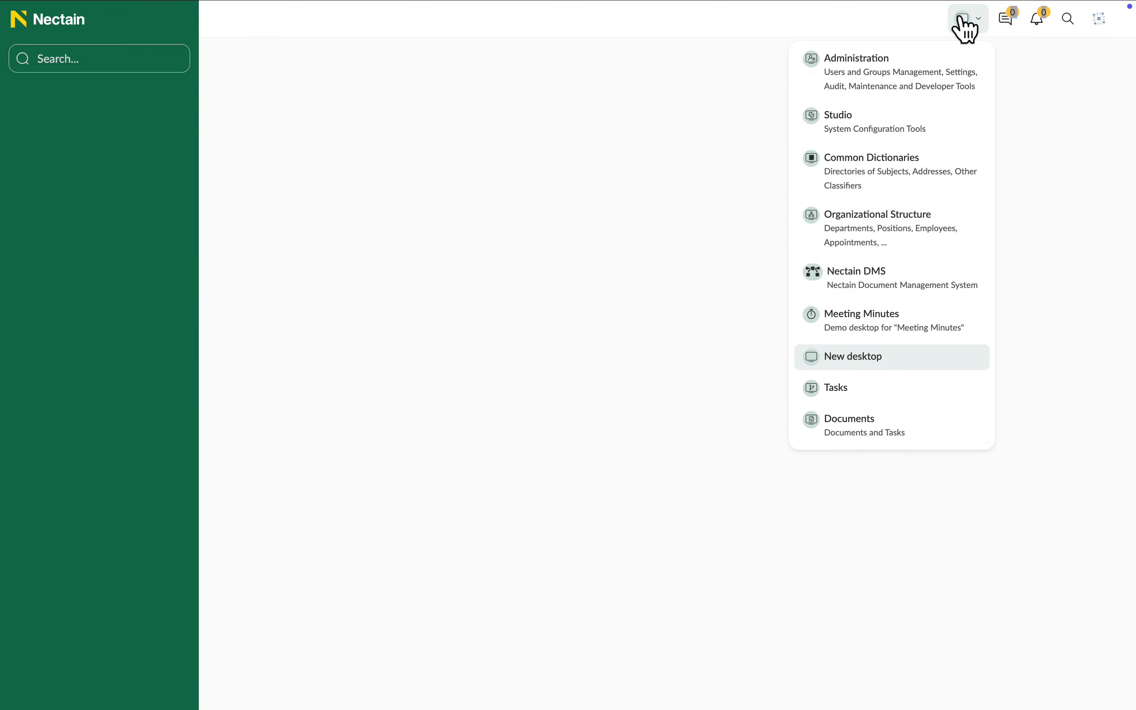
{"action": "left_click", "coordinate": [944, 113]}
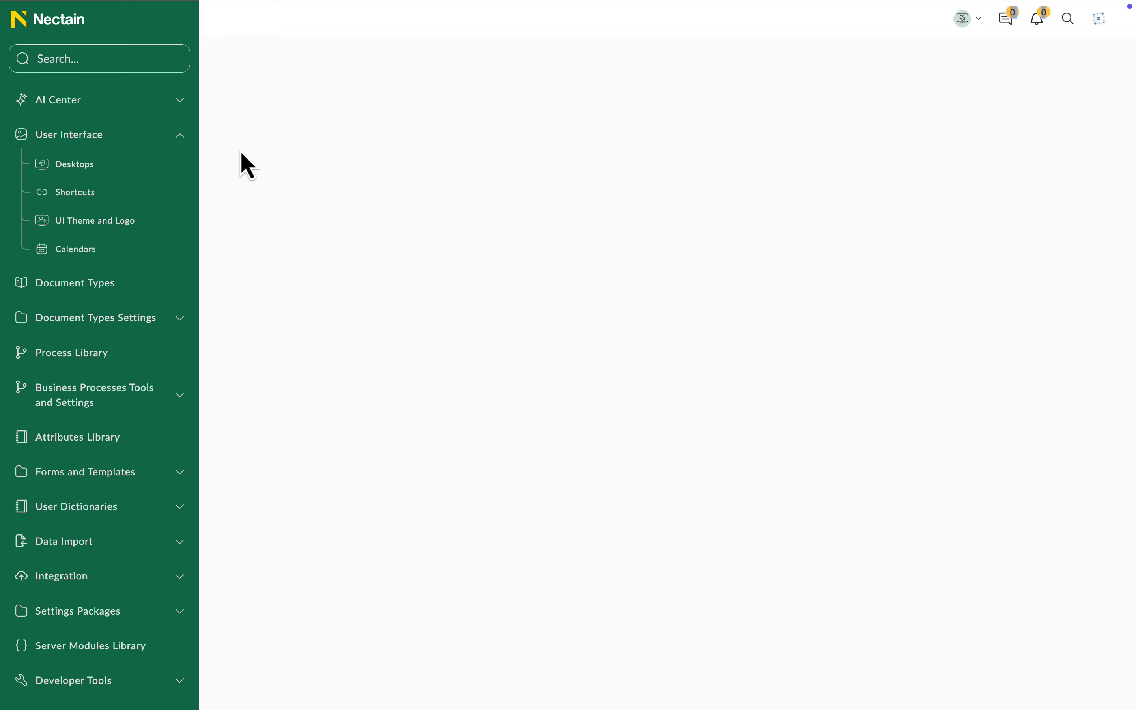
Open the Shortcuts list under User Interface and start creating a shortcut.
{"action": "left_click", "coordinate": [181, 138]}
{"action": "left_click", "coordinate": [181, 139]}
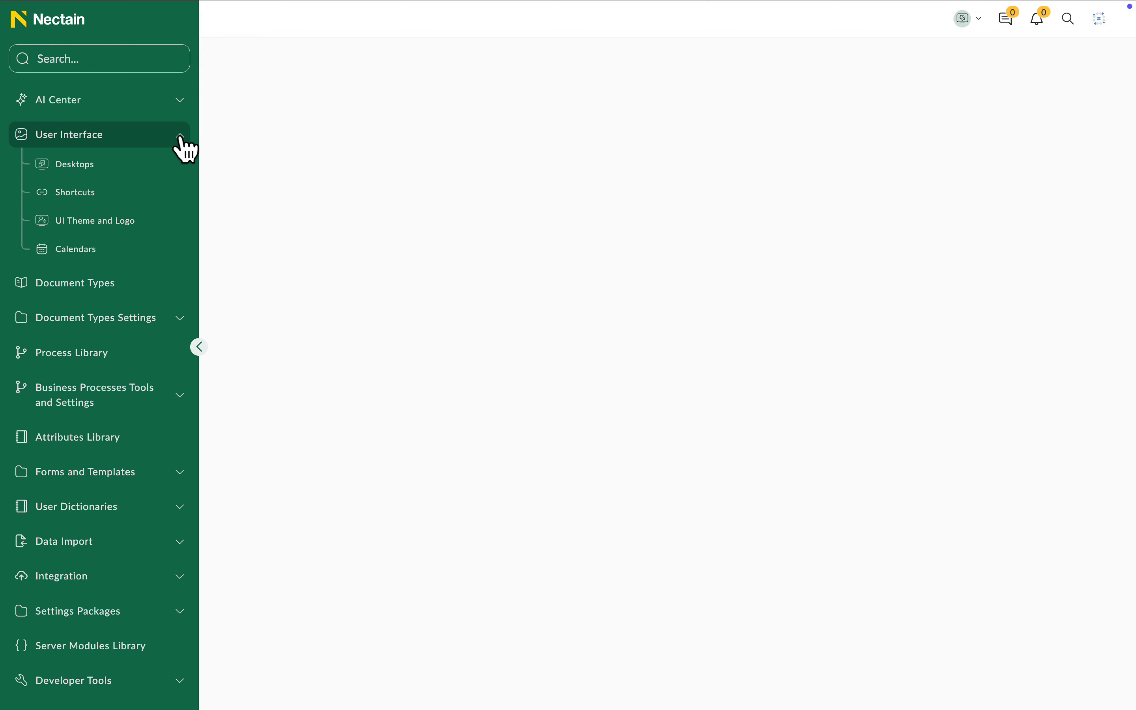
{"action": "left_click", "coordinate": [123, 197]}
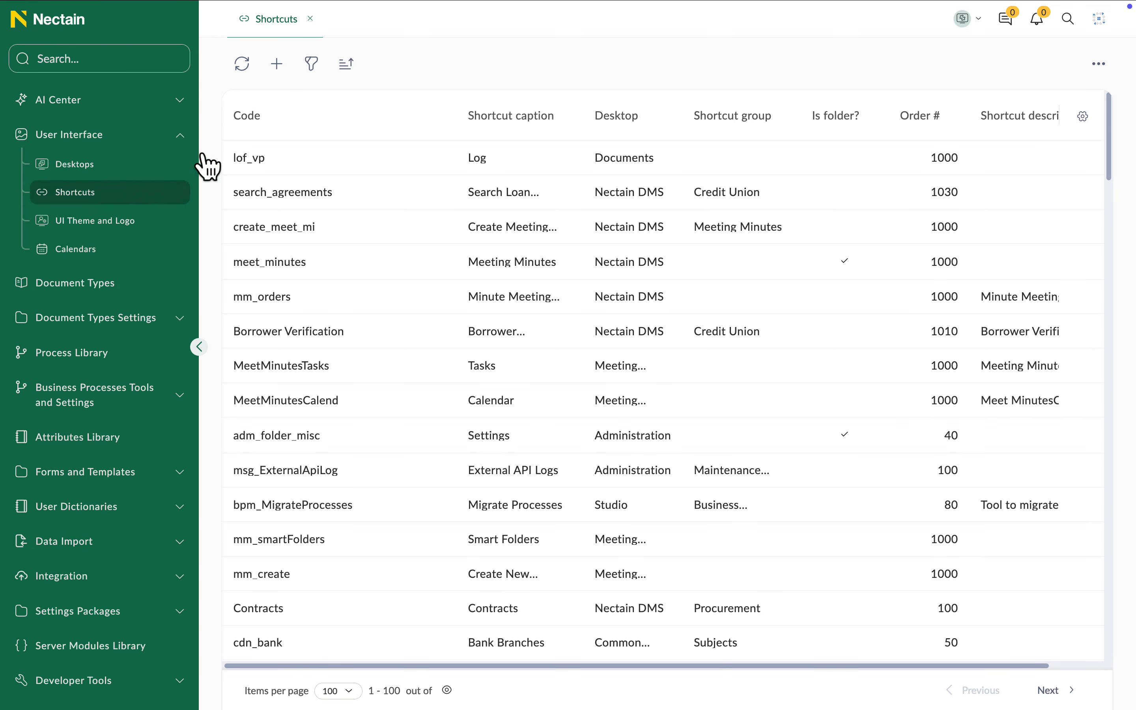
{"action": "left_click", "coordinate": [276, 64]}
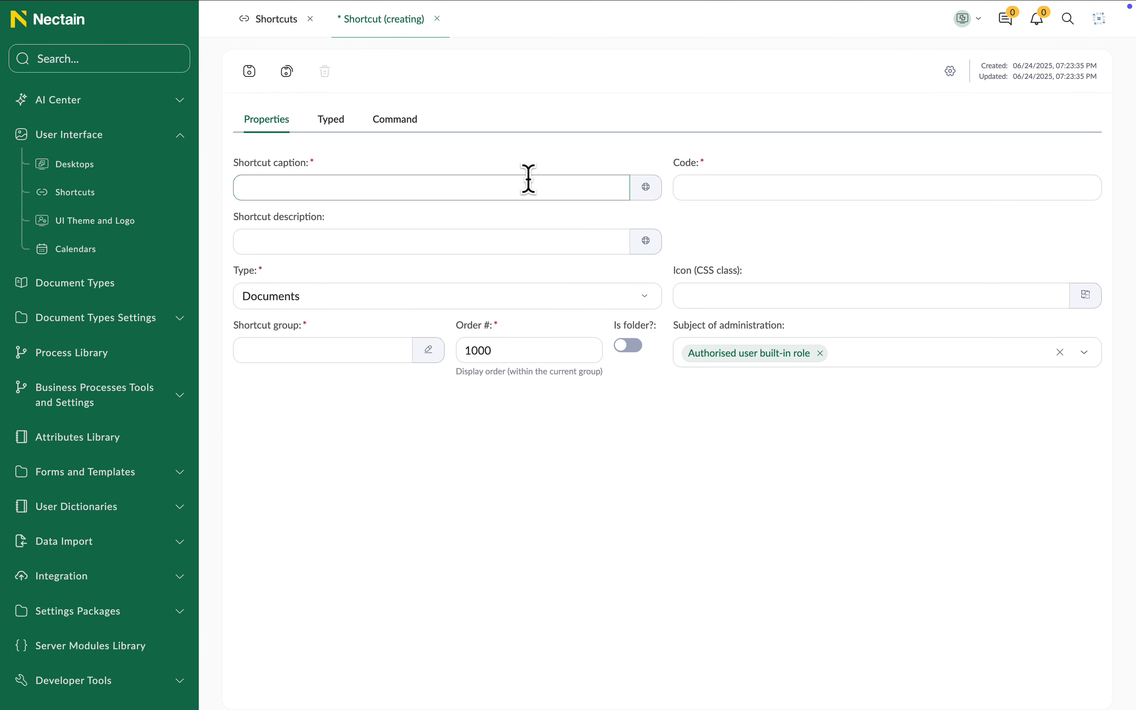
Examine the available icons and shortcut types for the new shortcut without changing either.
{"action": "left_click", "coordinate": [1089, 296]}
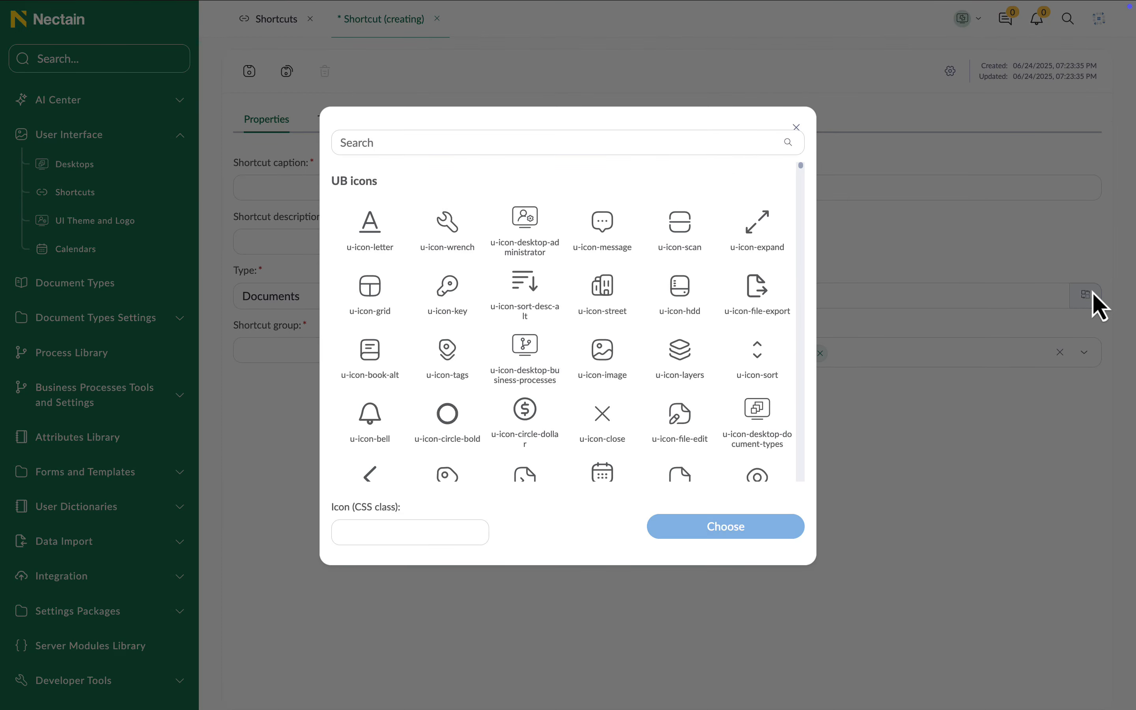
{"action": "left_click", "coordinate": [797, 128]}
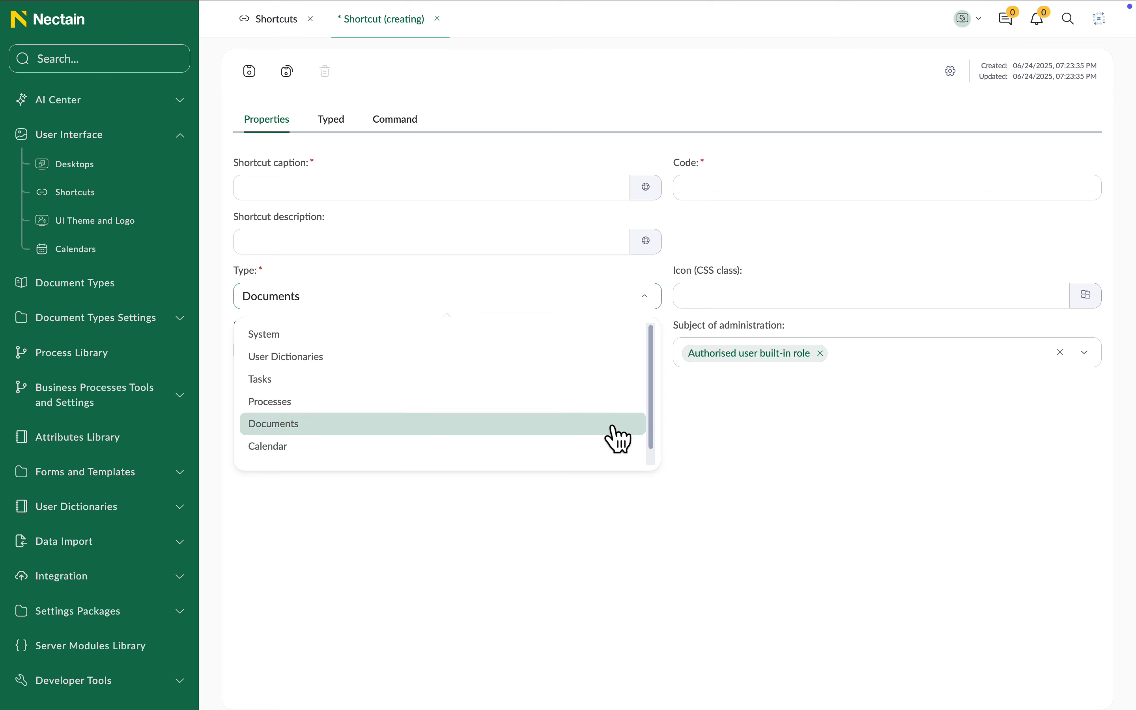
{"action": "left_click", "coordinate": [650, 303]}
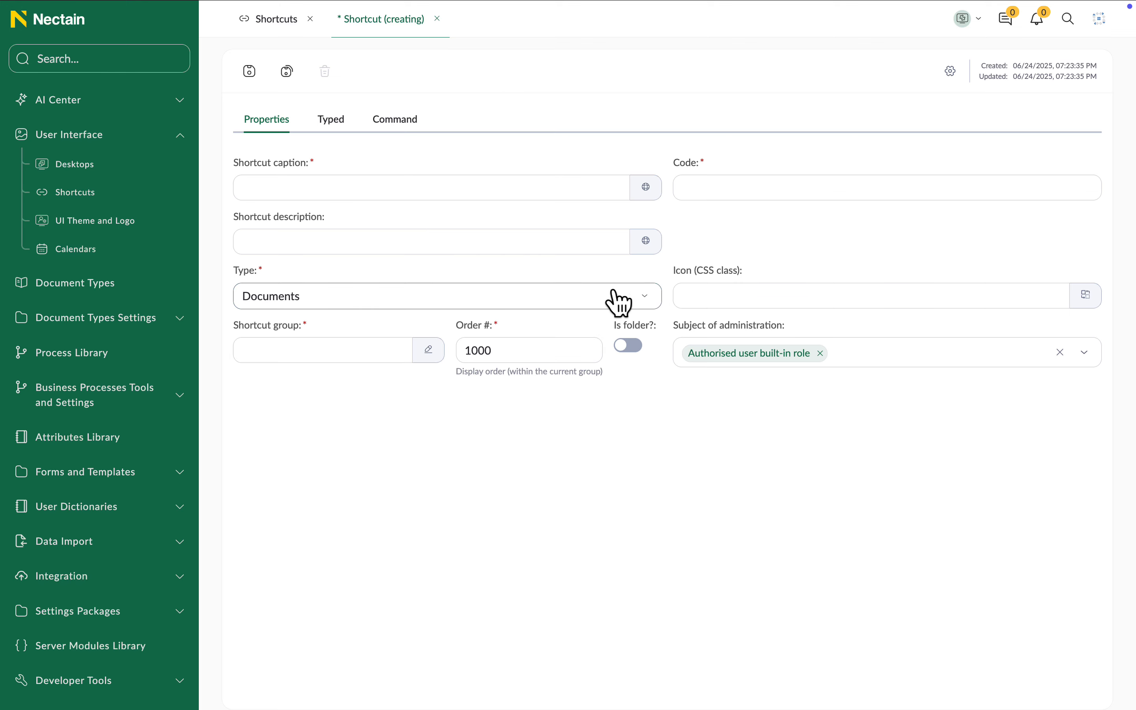
Examine the shortcut and folder options offered for the Document Types navigation item and return to the Shortcuts list.
{"action": "right_click", "coordinate": [137, 288]}
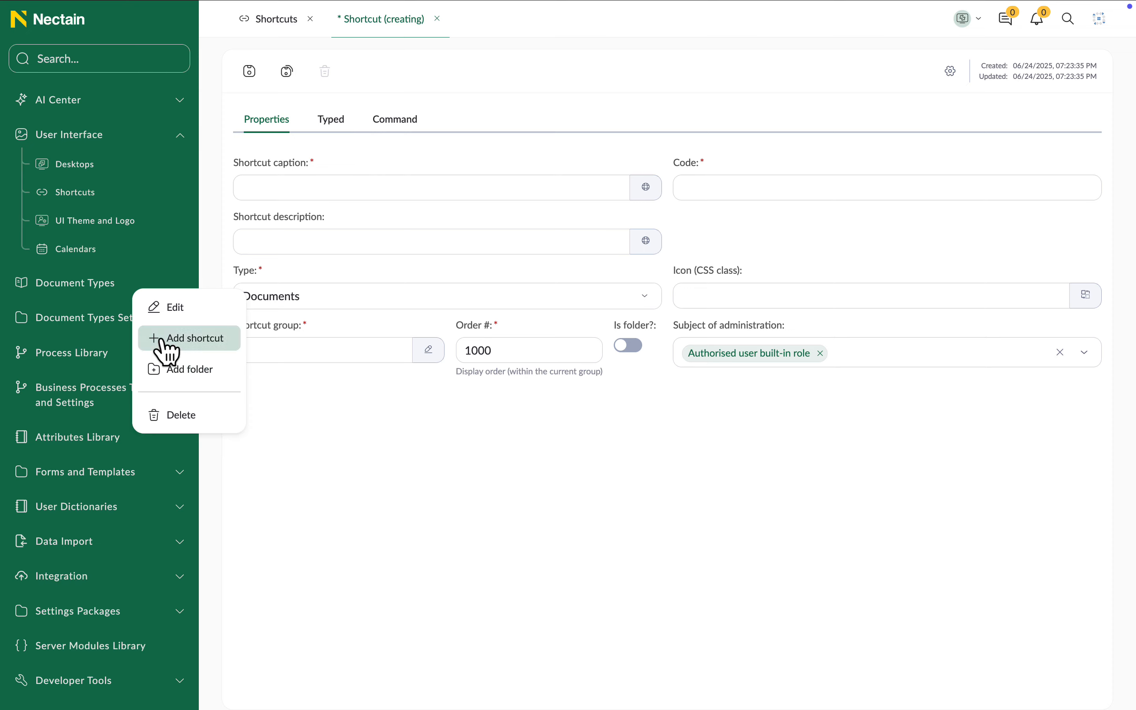
{"action": "left_click", "coordinate": [159, 142]}
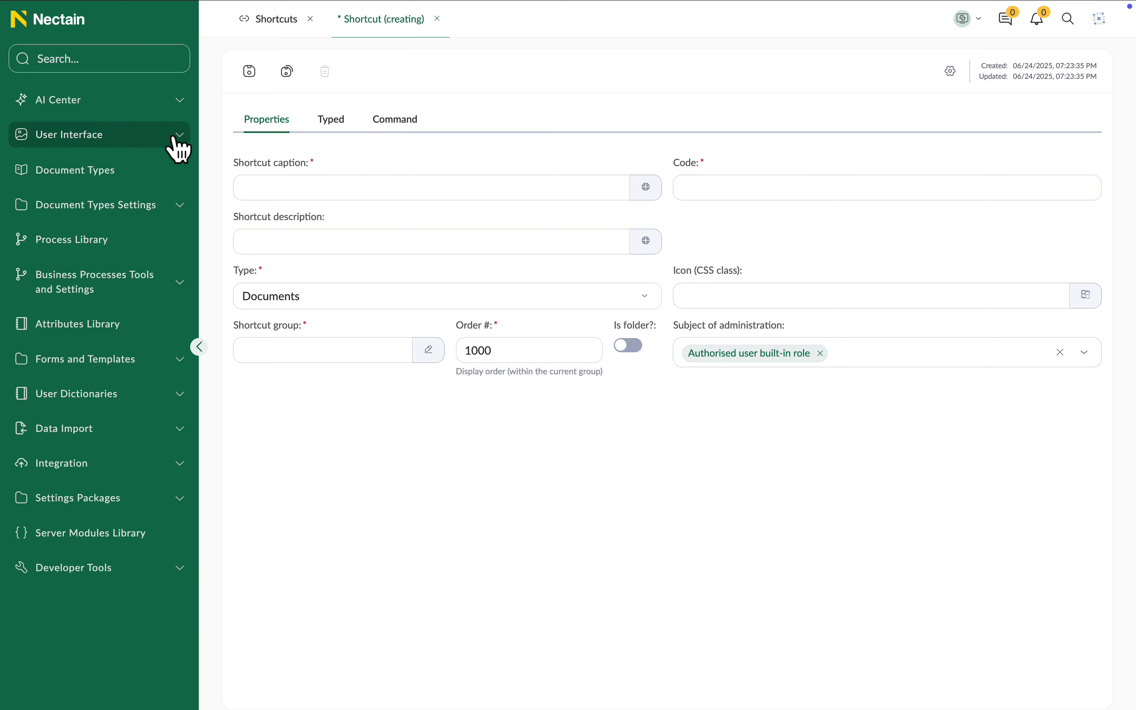
{"action": "left_click", "coordinate": [164, 144]}
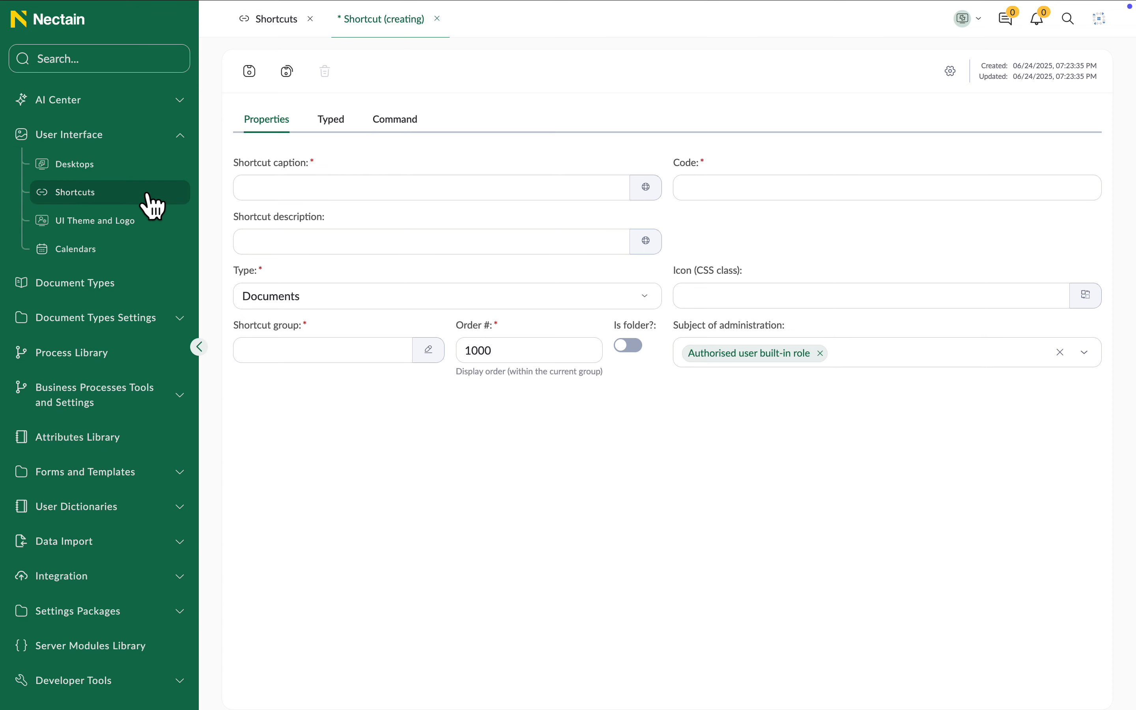
{"action": "left_click", "coordinate": [148, 195]}
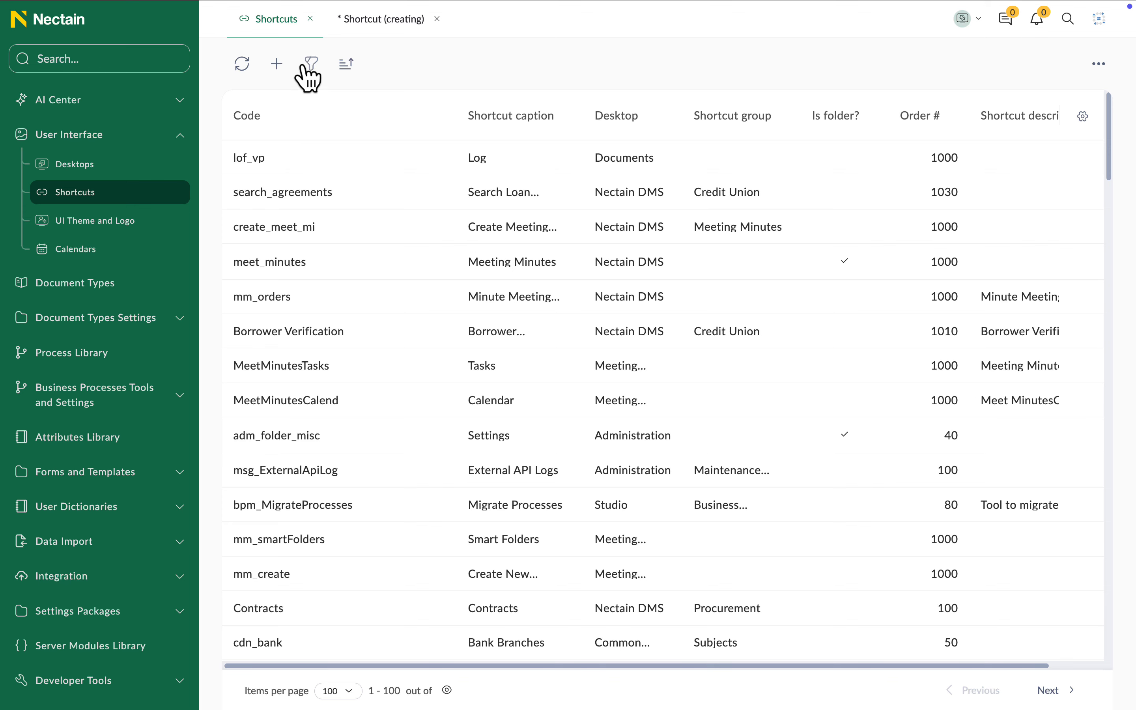
Fill in the new shortcut with caption New Shortcut, code NewShortcut, description Shortcut description and type Documents.
{"action": "left_click", "coordinate": [390, 24]}
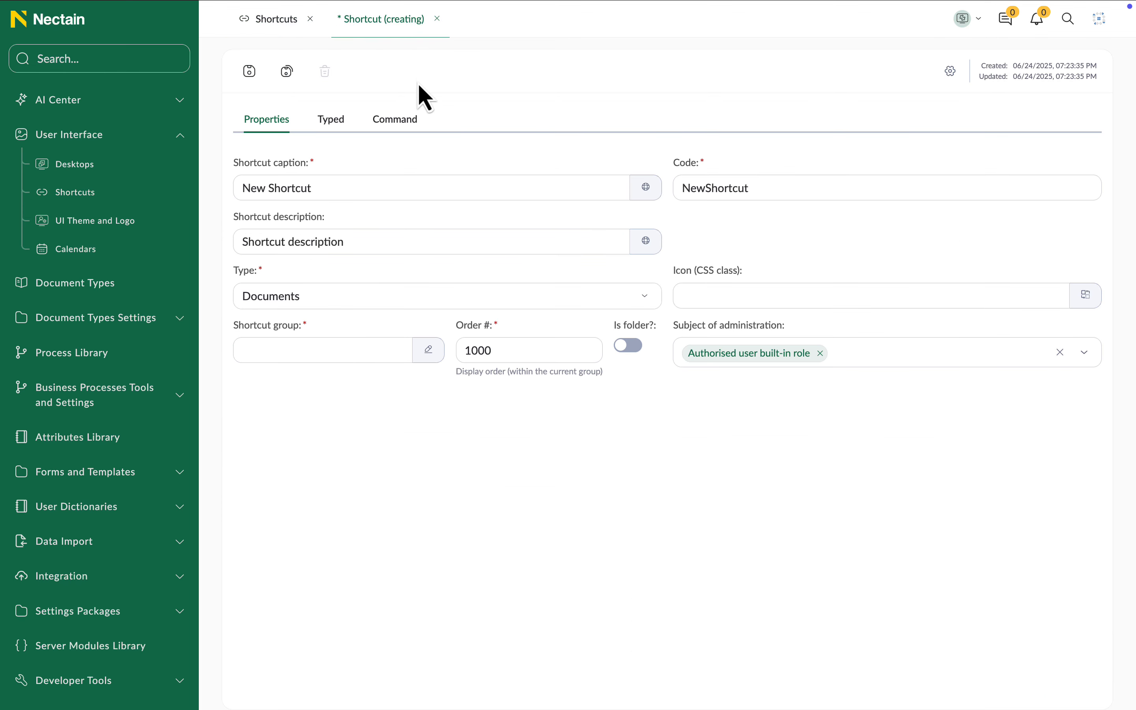
{"action": "left_click", "coordinate": [650, 305]}
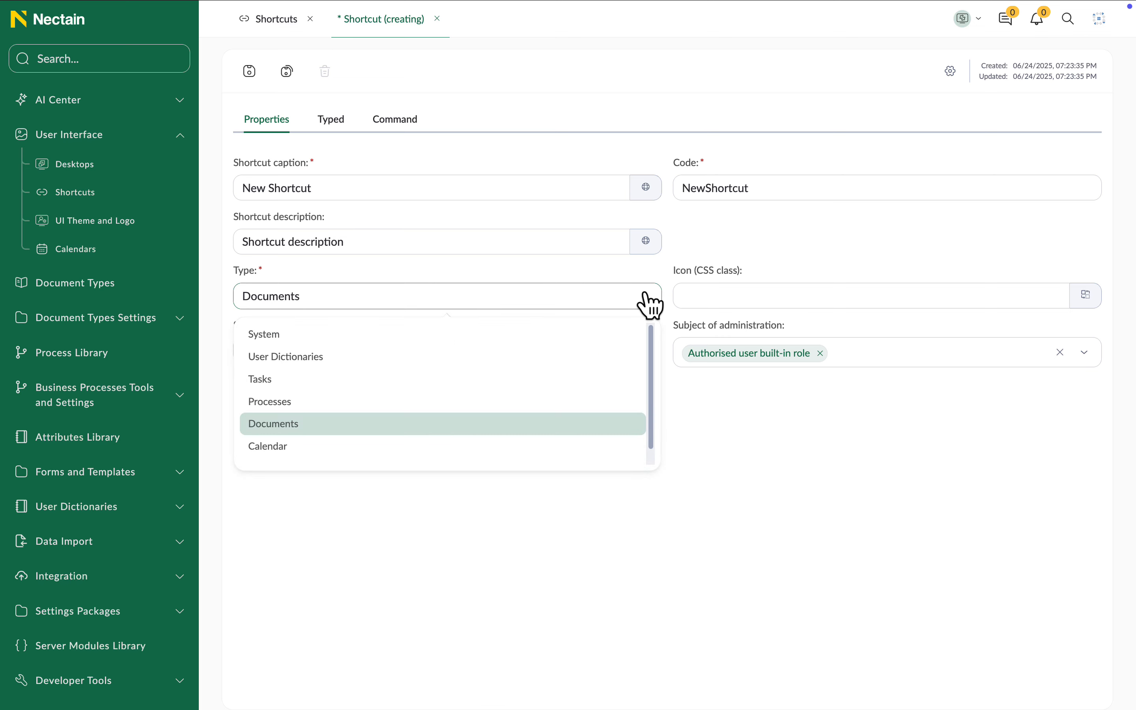
{"action": "left_click", "coordinate": [624, 424]}
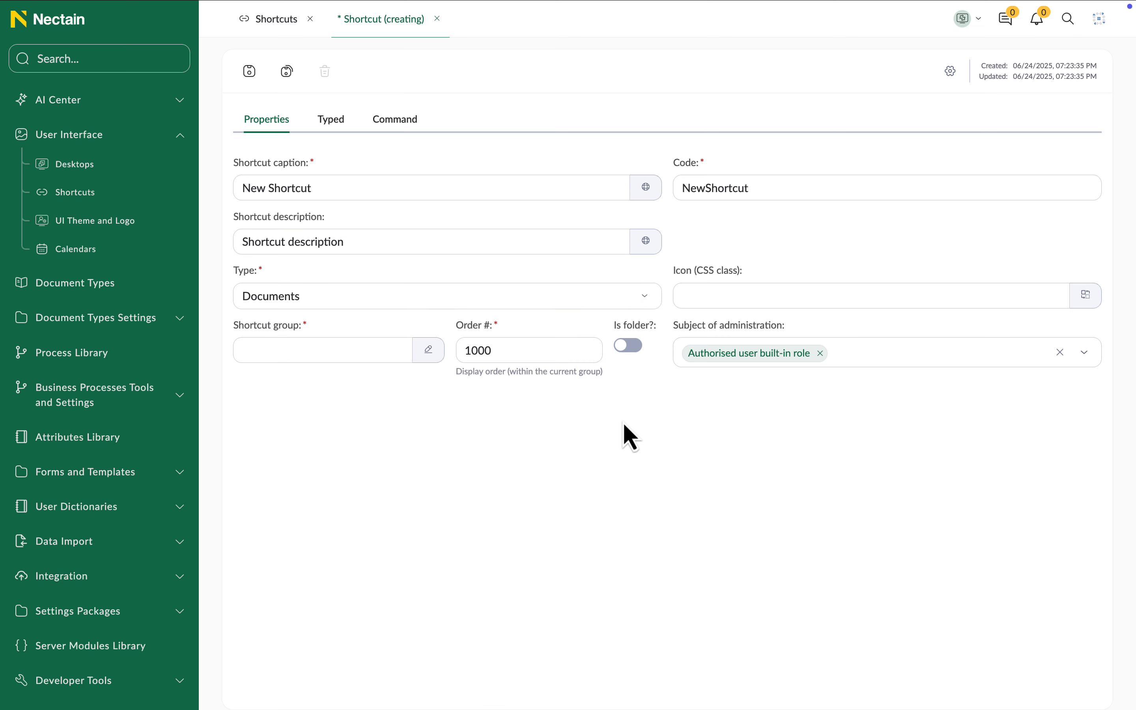
Examine the shortcut type options and the open Documents, My Tasks, Calendar and Processes pages, and return to the new shortcut.
{"action": "left_click", "coordinate": [647, 303]}
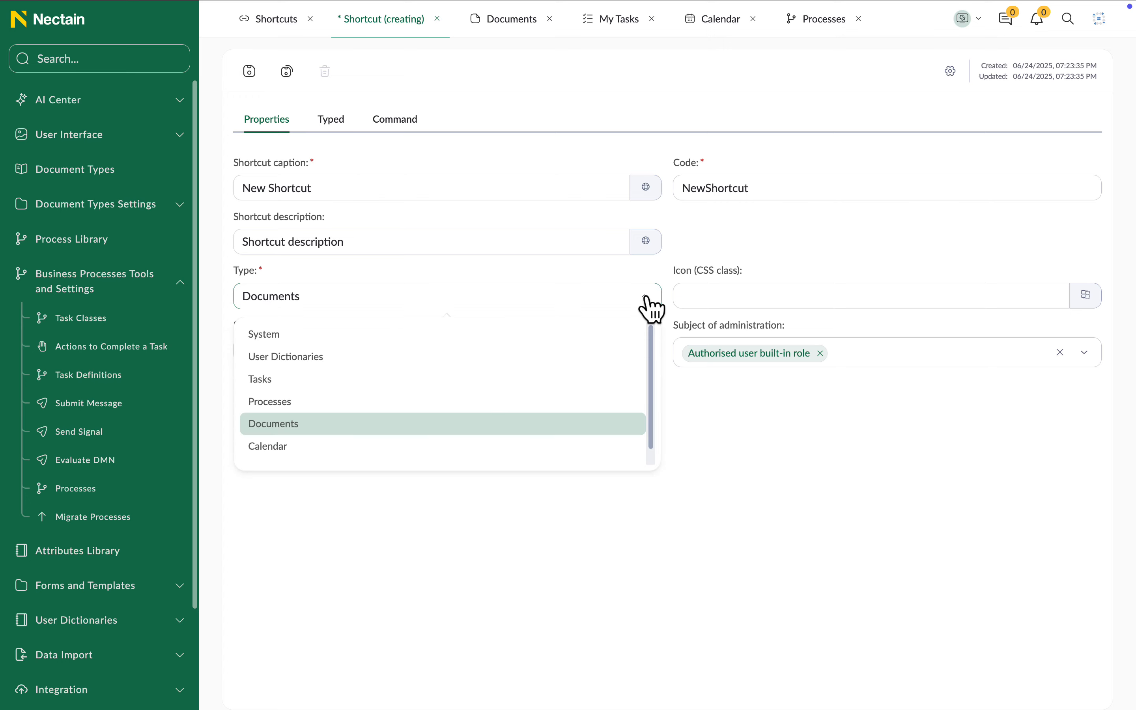
{"action": "left_click", "coordinate": [649, 305]}
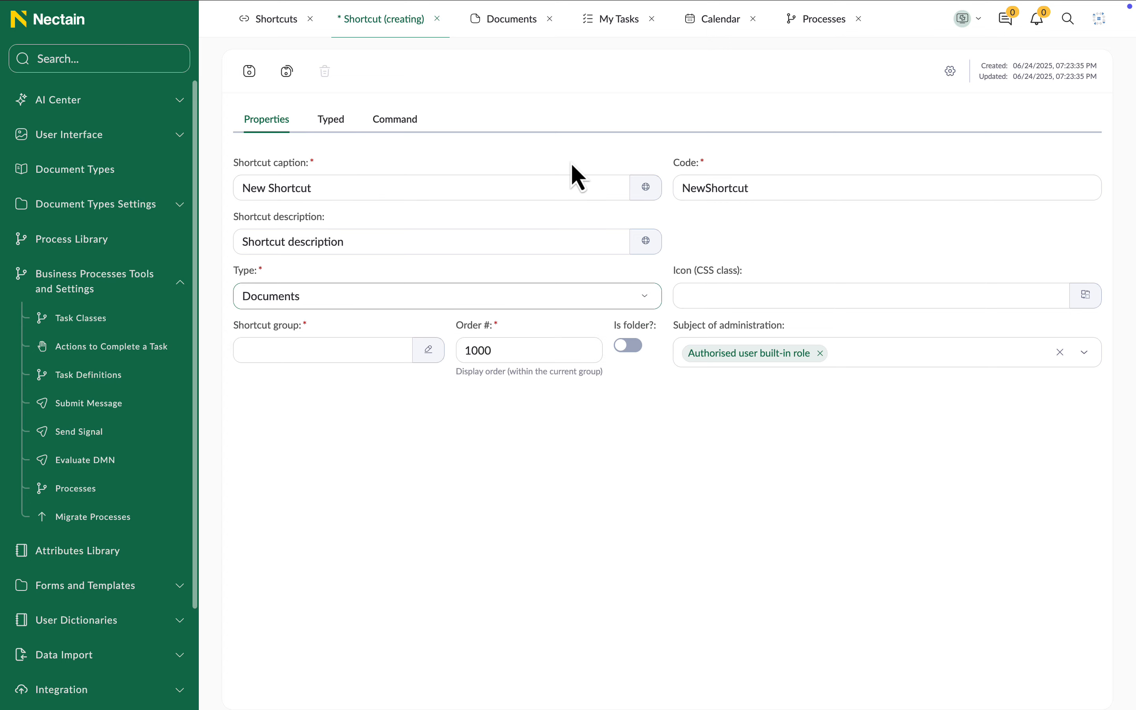
{"action": "left_click", "coordinate": [517, 35]}
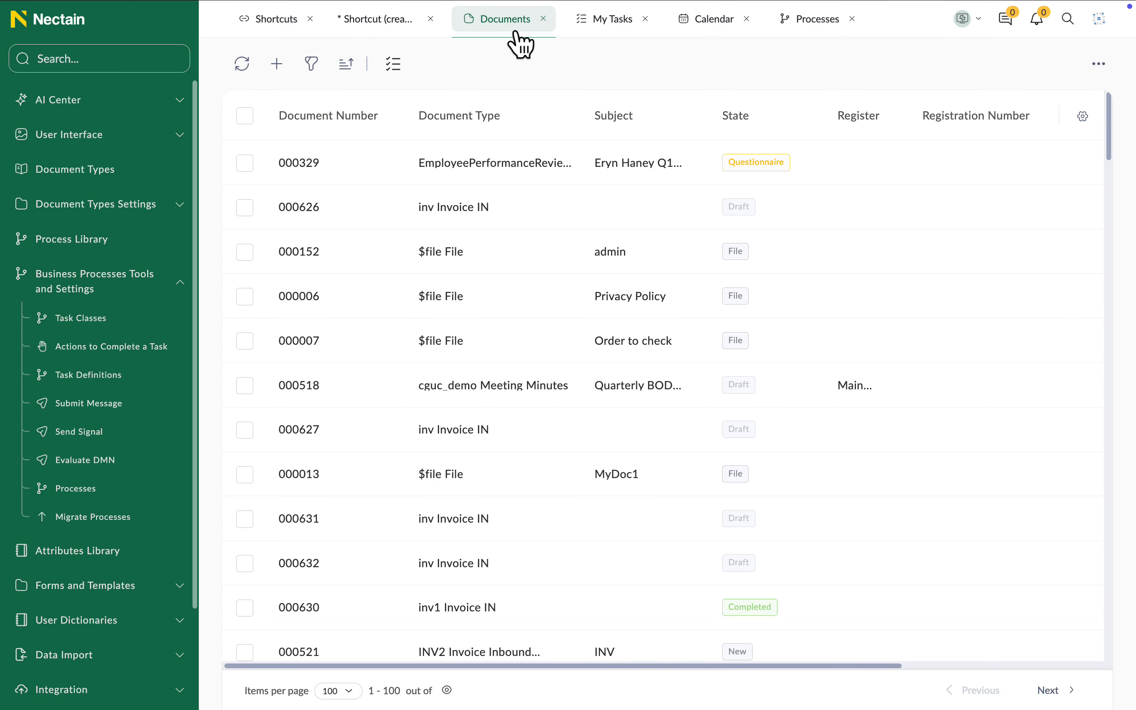
{"action": "left_click", "coordinate": [611, 30]}
{"action": "left_click", "coordinate": [710, 32]}
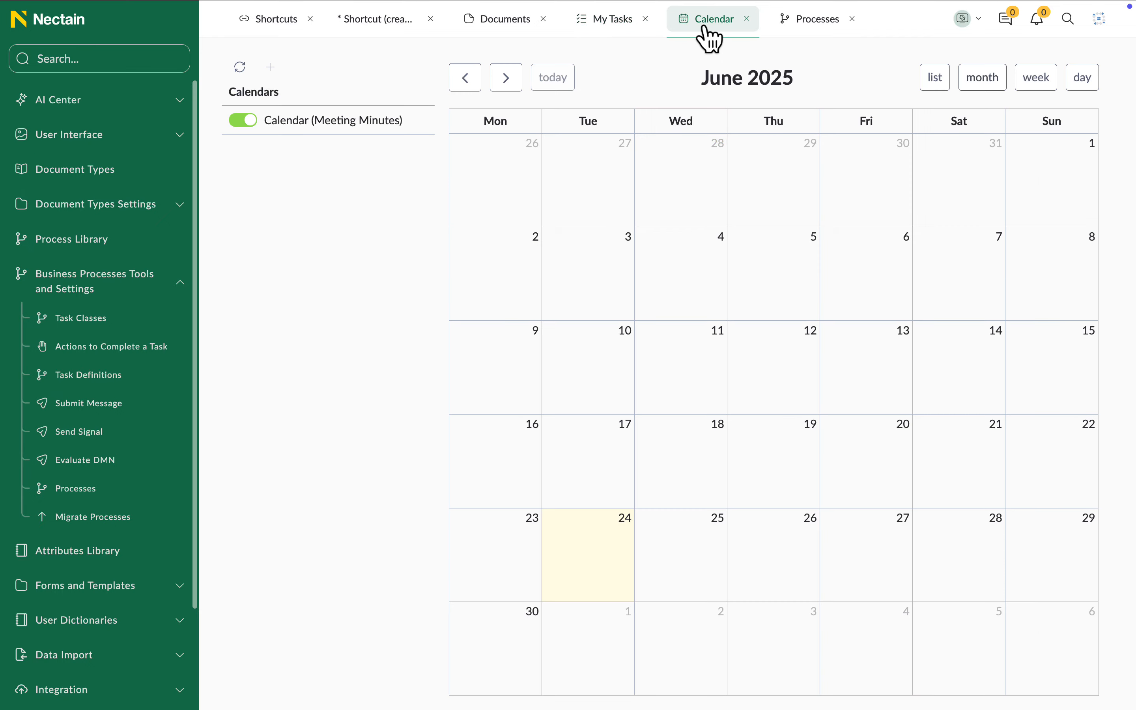
{"action": "left_click", "coordinate": [805, 28]}
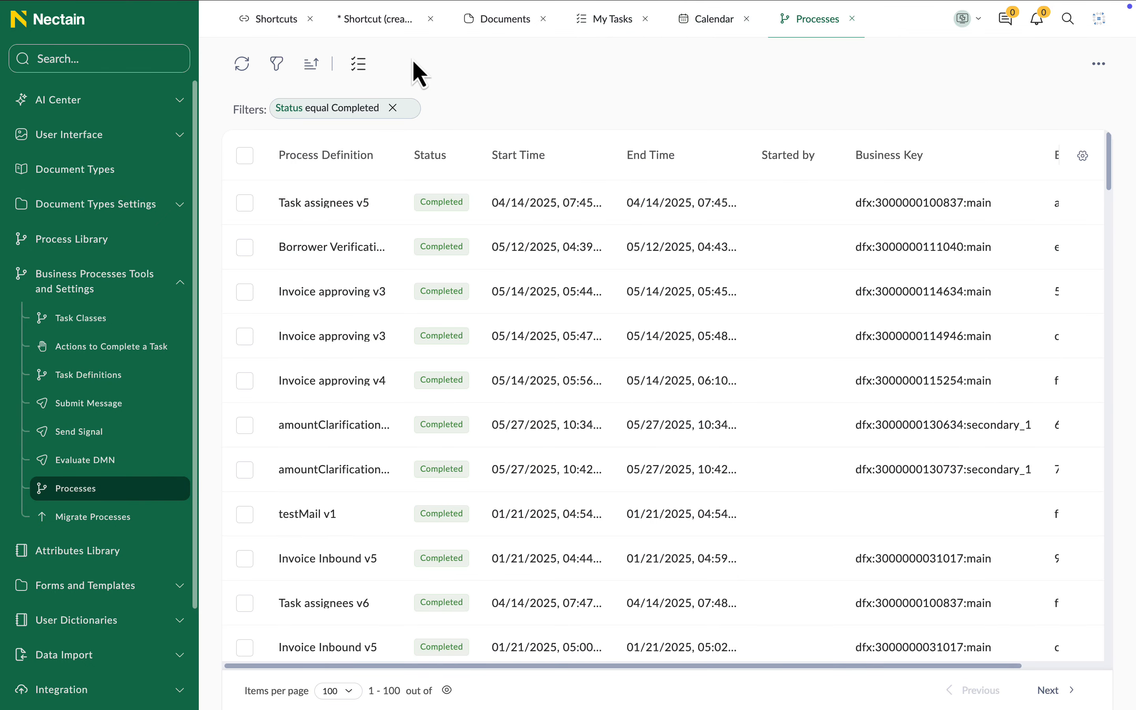
{"action": "left_click", "coordinate": [396, 29]}
Assign the u-icon-message icon to the new shortcut.
{"action": "left_click", "coordinate": [1086, 295]}
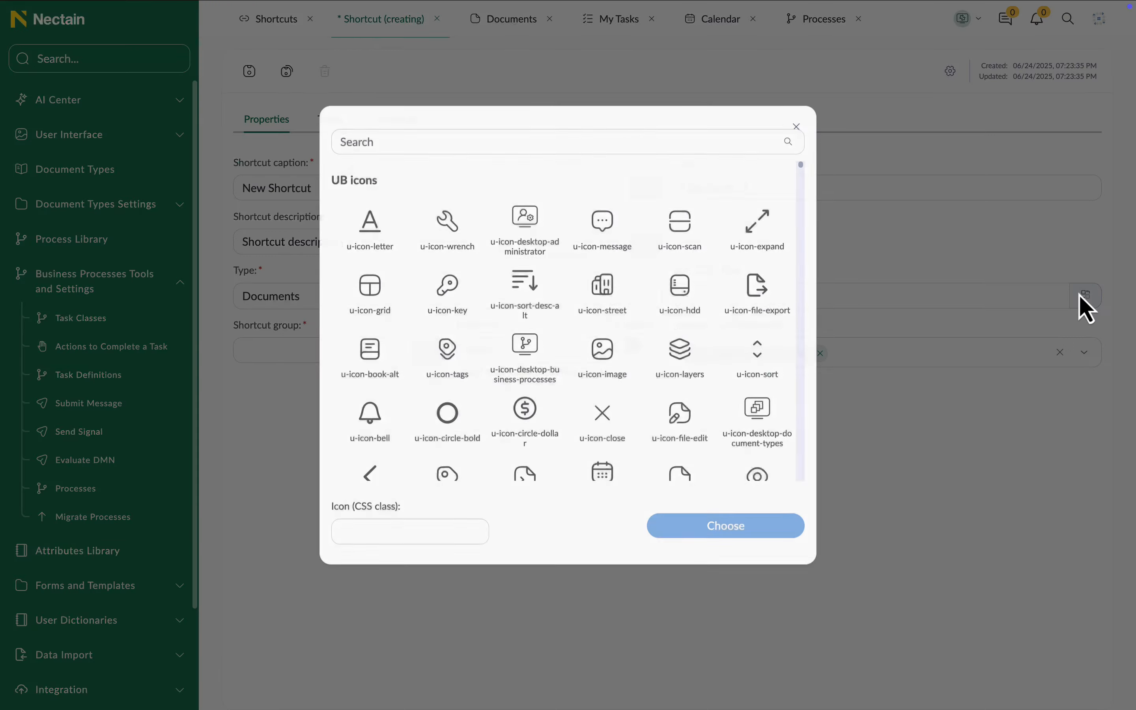
{"action": "left_click", "coordinate": [599, 227]}
{"action": "left_click", "coordinate": [703, 526]}
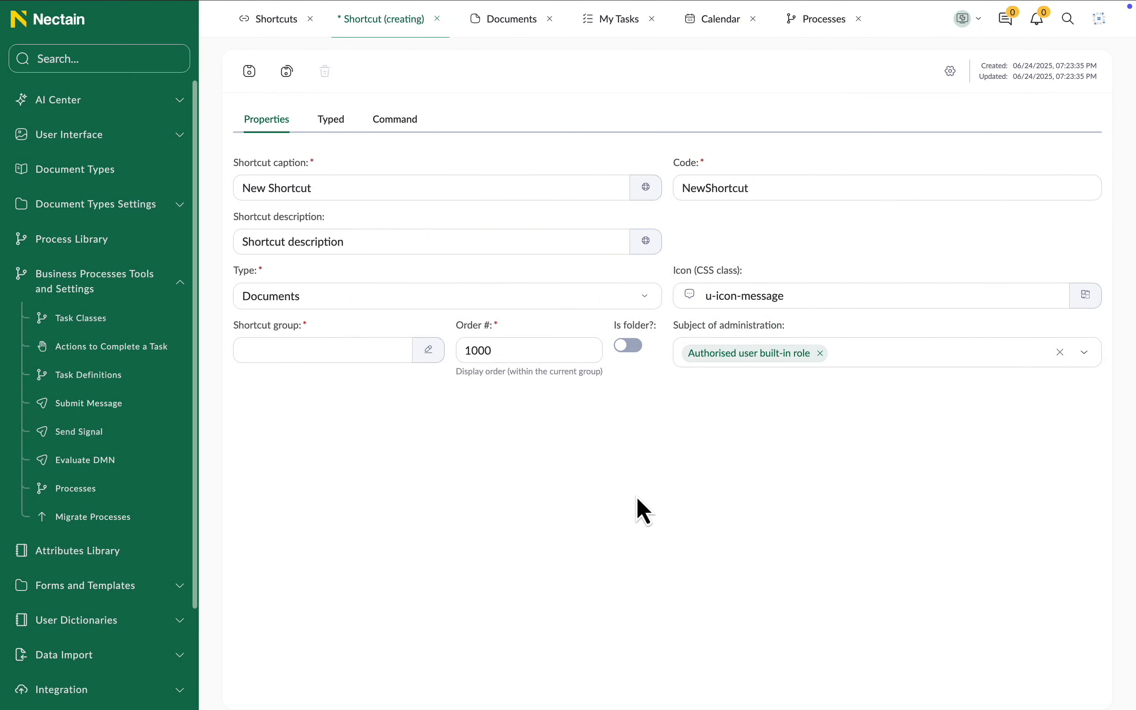
Set the shortcut group of the new shortcut to New desktop.
{"action": "left_click", "coordinate": [429, 353]}
{"action": "scroll", "coordinate": [540, 381], "scroll_direction": "down", "scroll_amount": 8}
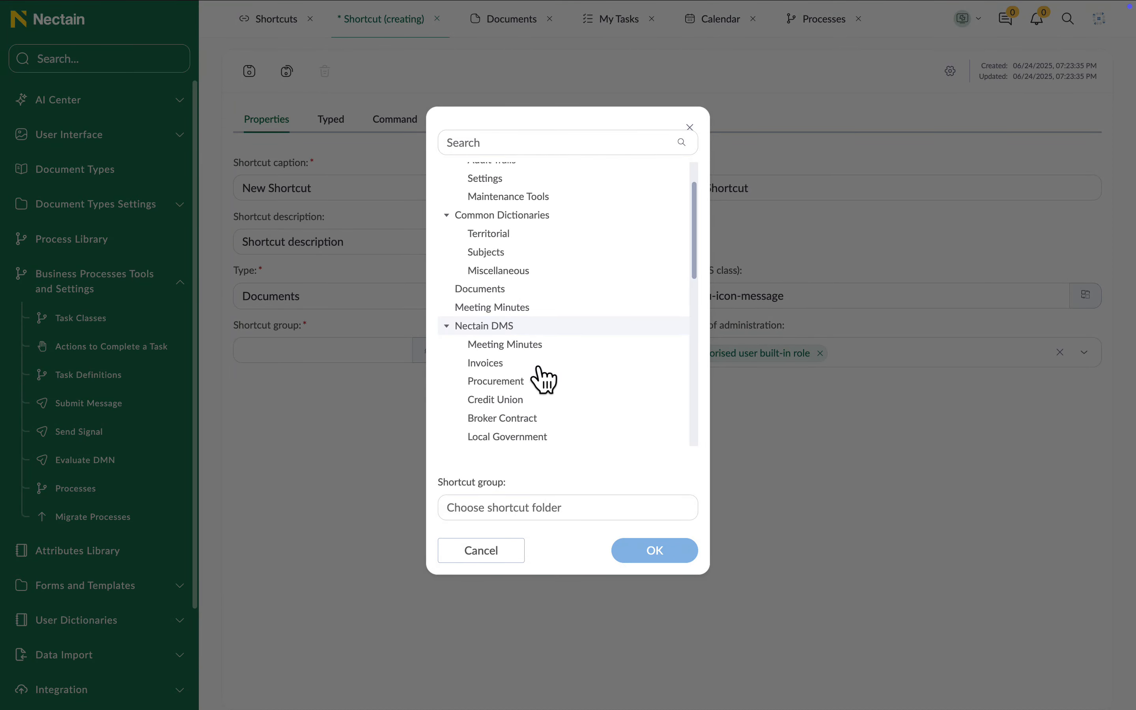
{"action": "scroll", "coordinate": [527, 439], "scroll_direction": "down", "scroll_amount": 1}
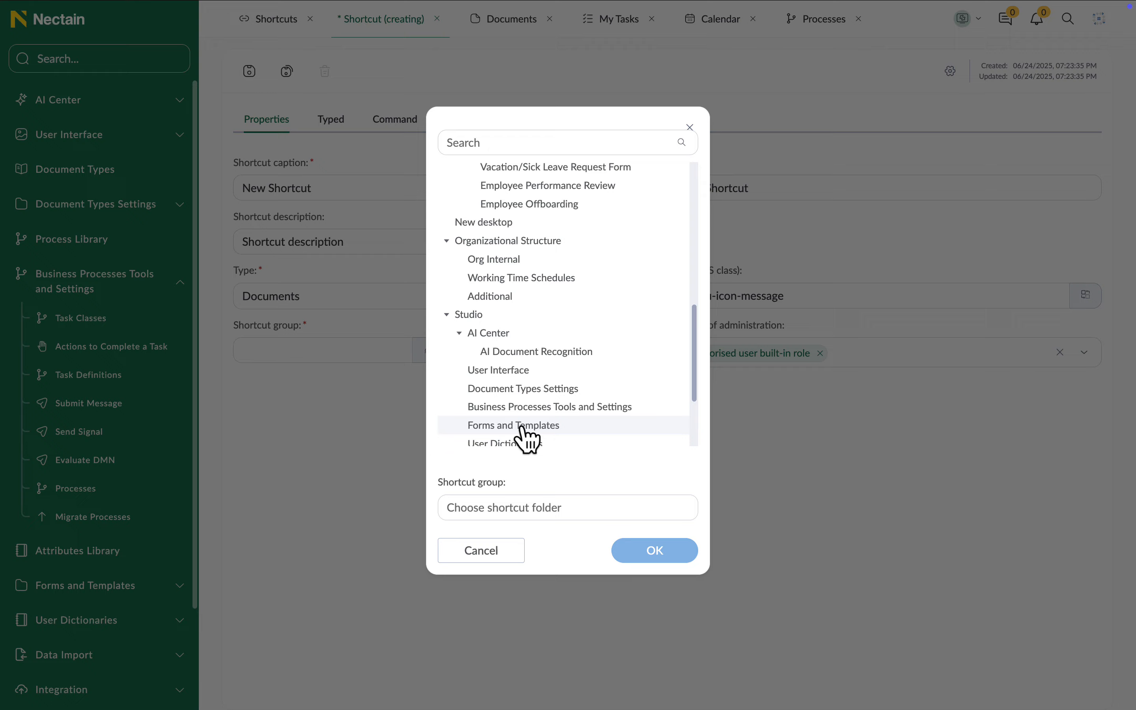
{"action": "left_click", "coordinate": [498, 224]}
{"action": "left_click", "coordinate": [640, 552]}
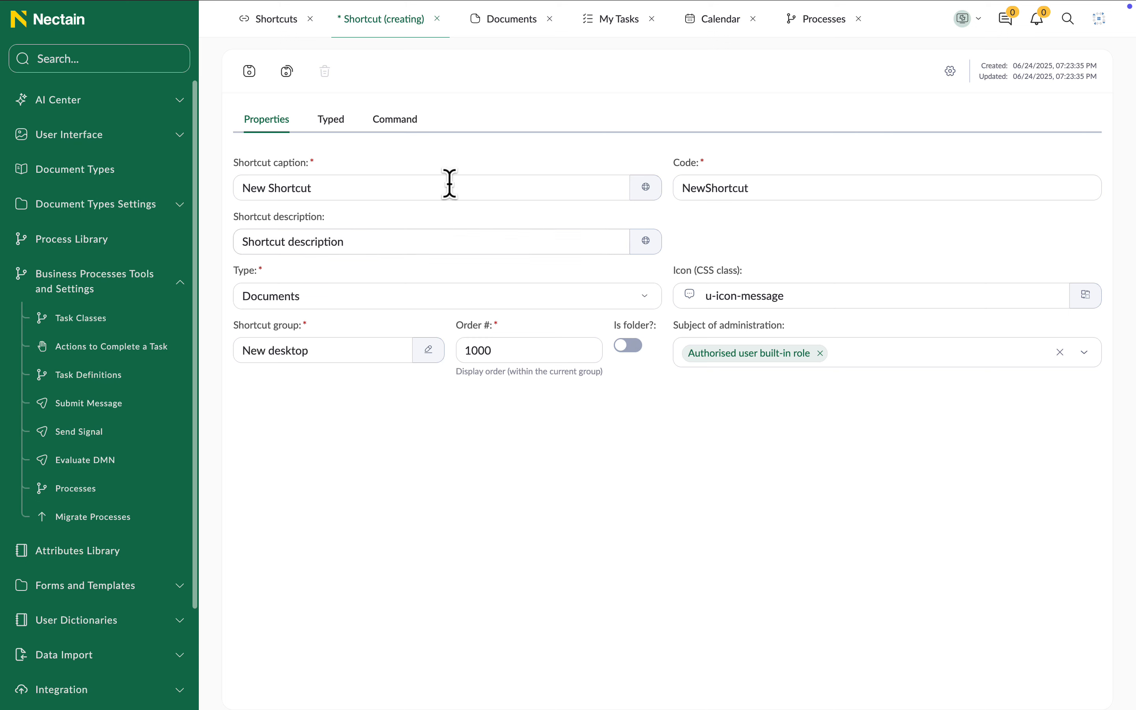
Examine the new shortcut's command code and its typed settings for document types, columns, filters, sorting and colors.
{"action": "left_click", "coordinate": [333, 116]}
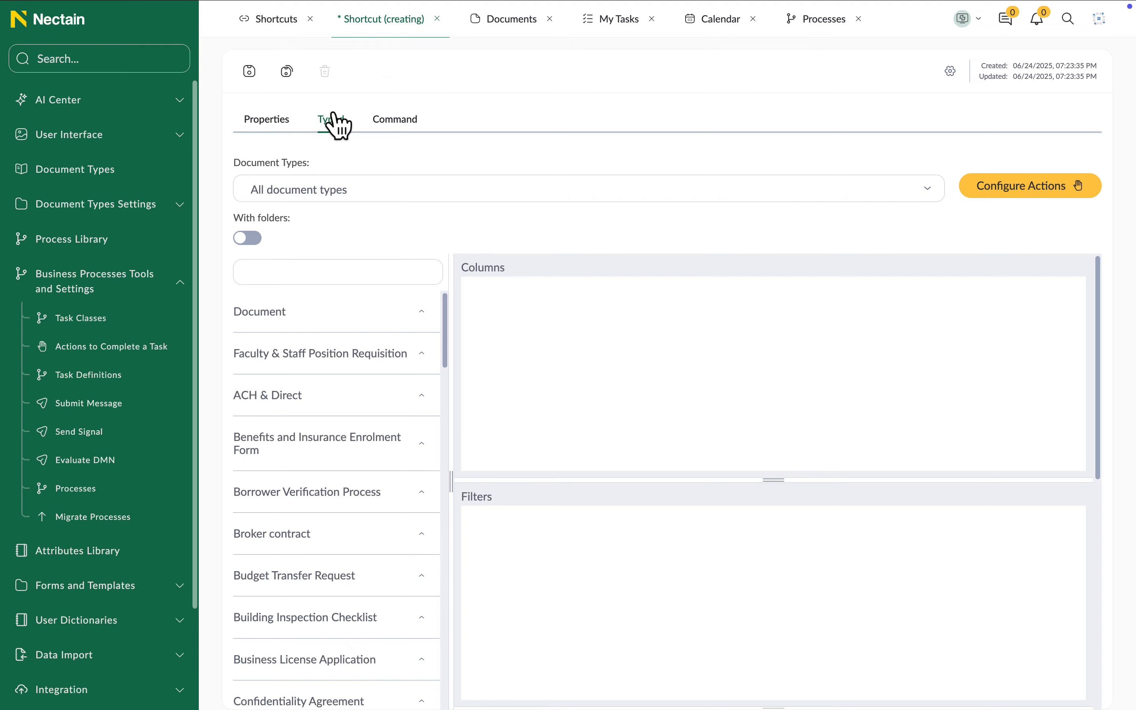
{"action": "left_click", "coordinate": [389, 124]}
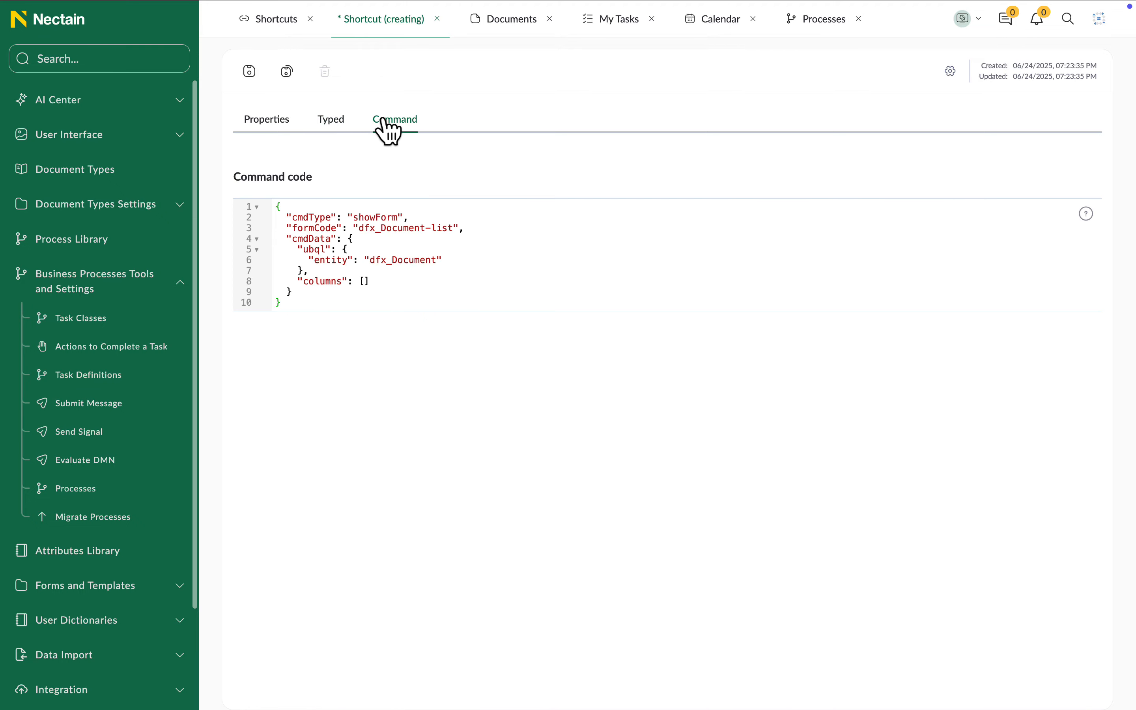
{"action": "left_click", "coordinate": [345, 131]}
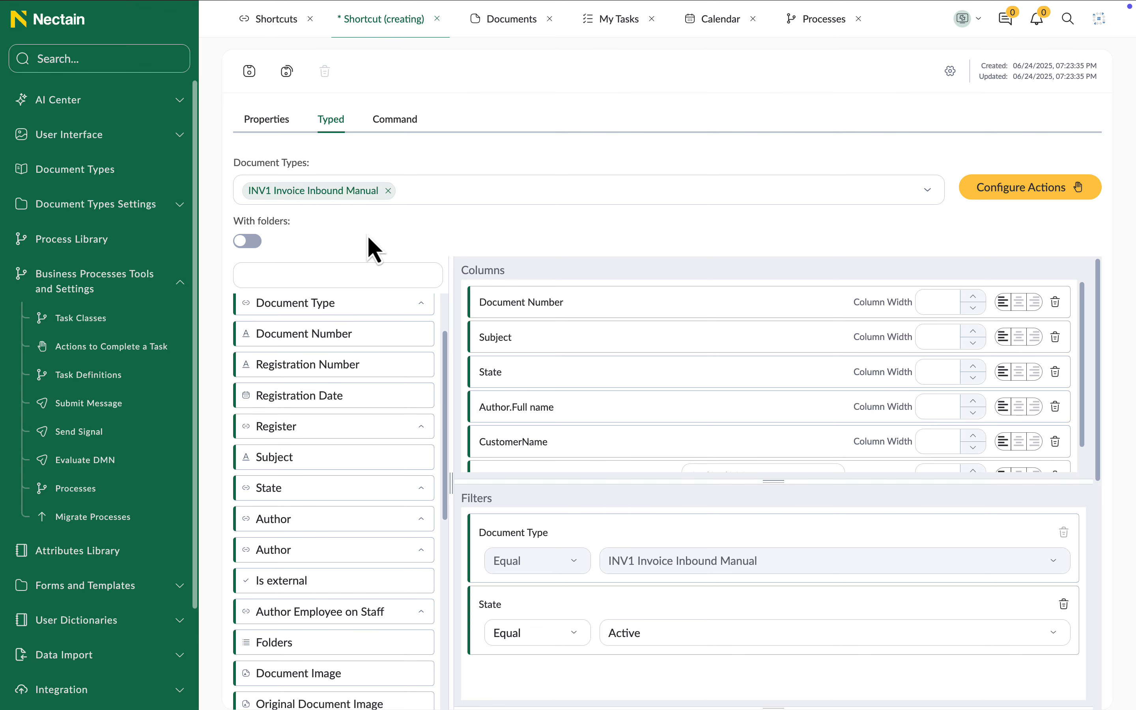
{"action": "scroll", "coordinate": [860, 414], "scroll_direction": "down", "scroll_amount": 1}
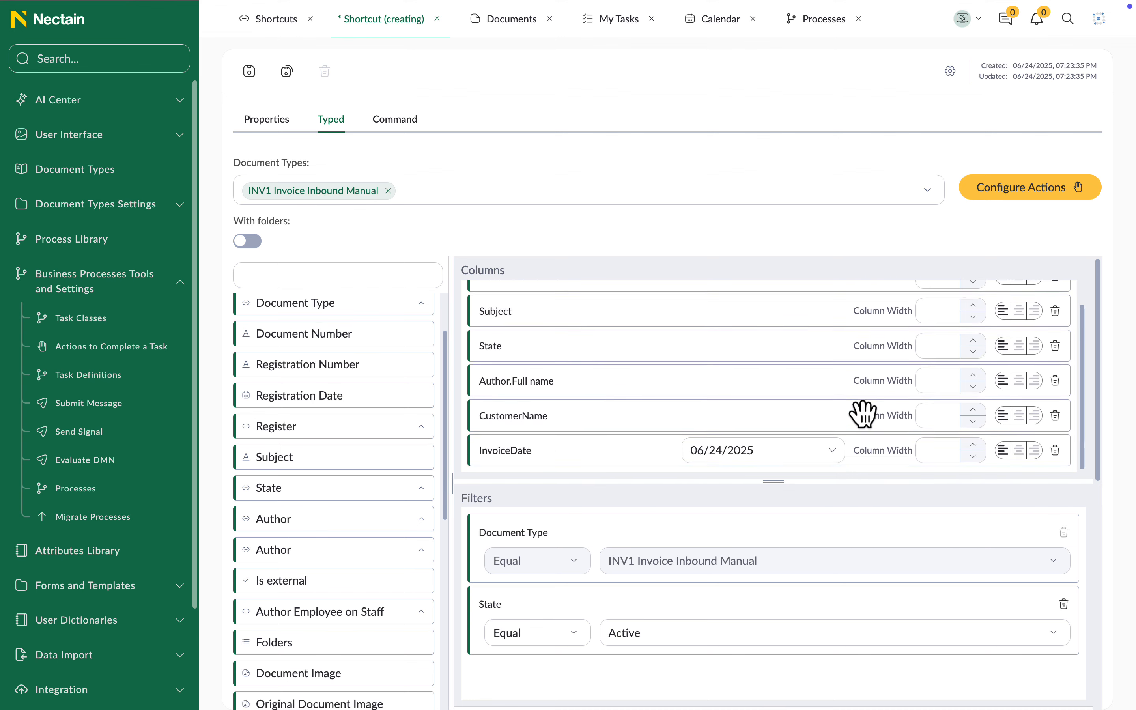
{"action": "scroll", "coordinate": [863, 413], "scroll_direction": "up", "scroll_amount": 1}
{"action": "scroll", "coordinate": [938, 545], "scroll_direction": "down", "scroll_amount": 5}
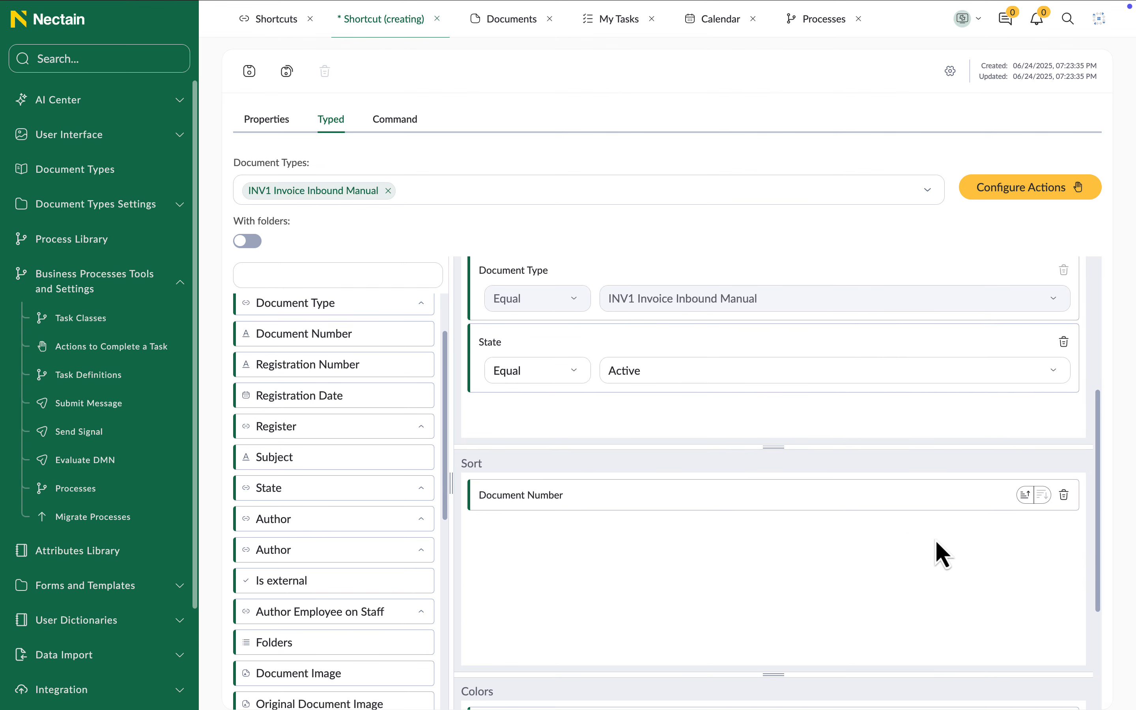
{"action": "scroll", "coordinate": [936, 541], "scroll_direction": "down", "scroll_amount": 4}
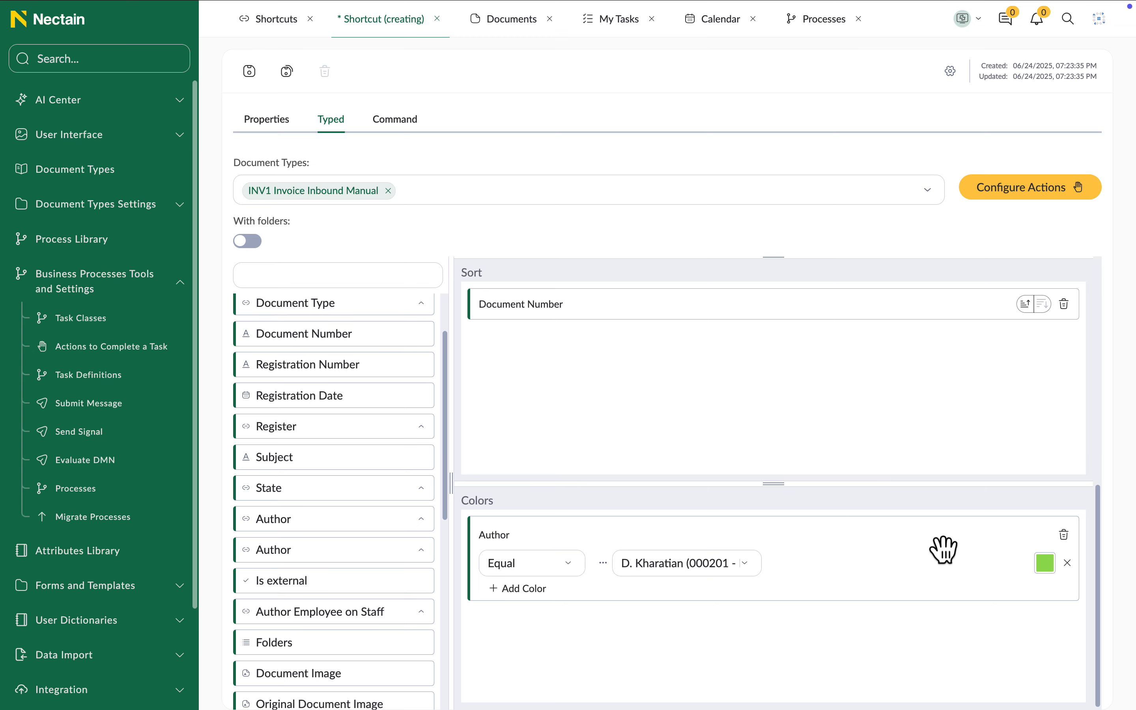
{"action": "scroll", "coordinate": [934, 543], "scroll_direction": "up", "scroll_amount": 9}
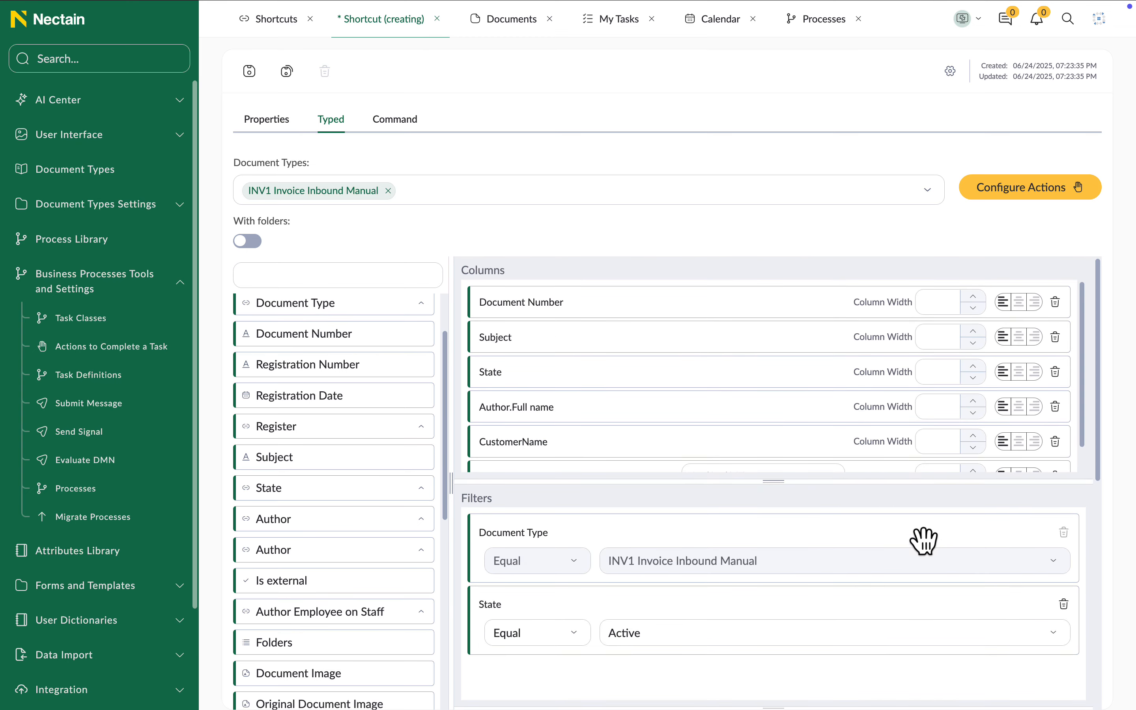
Enable the With folders option for the new shortcut and review its generated command code.
{"action": "left_click", "coordinate": [248, 241]}
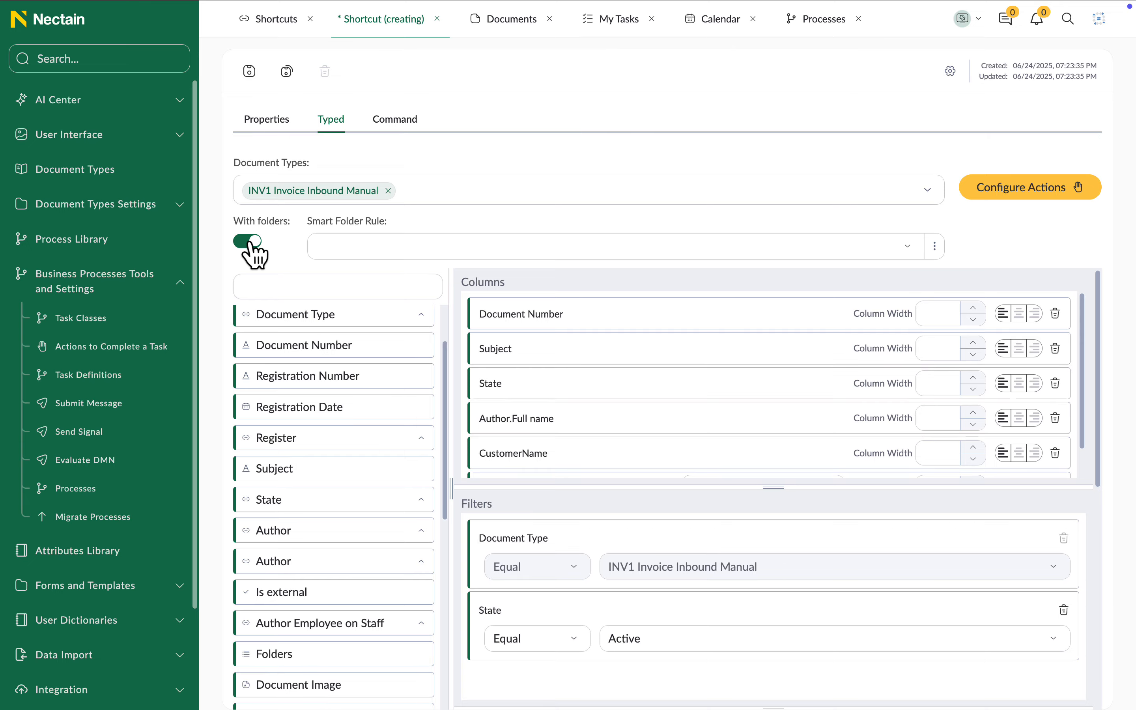
{"action": "key", "text": "Tab"}
{"action": "left_click", "coordinate": [392, 127]}
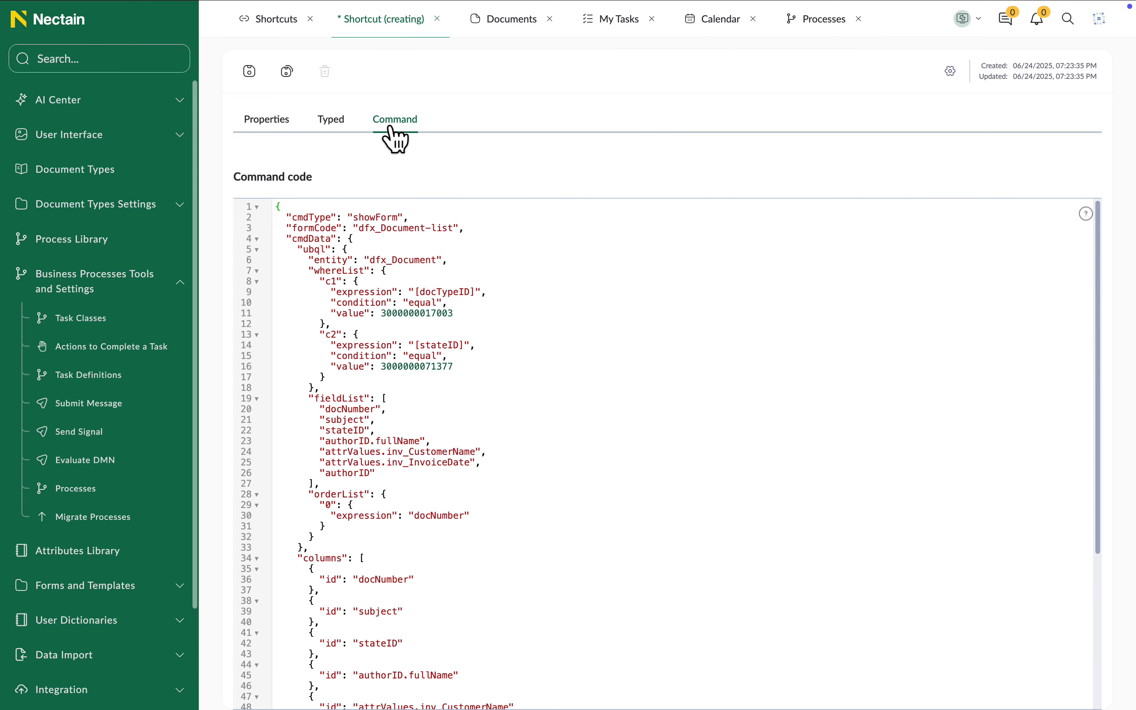
{"action": "scroll", "coordinate": [656, 394], "scroll_direction": "down", "scroll_amount": 5}
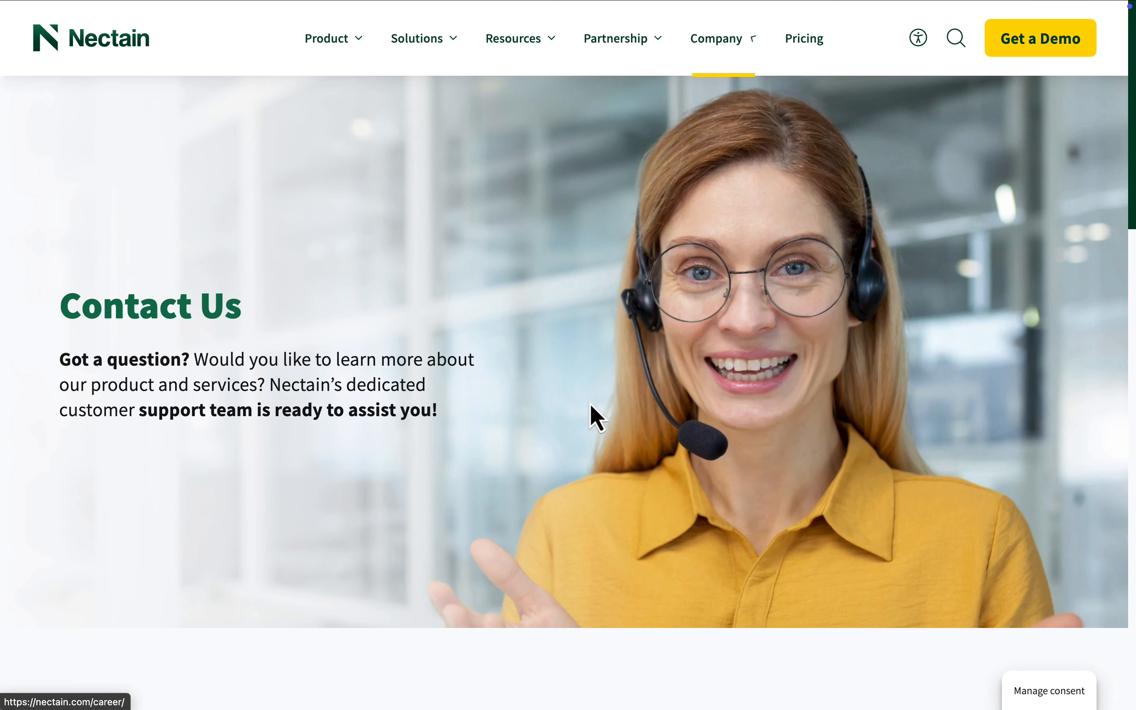
{"action": "scroll", "coordinate": [583, 416], "scroll_direction": "down", "scroll_amount": 10}
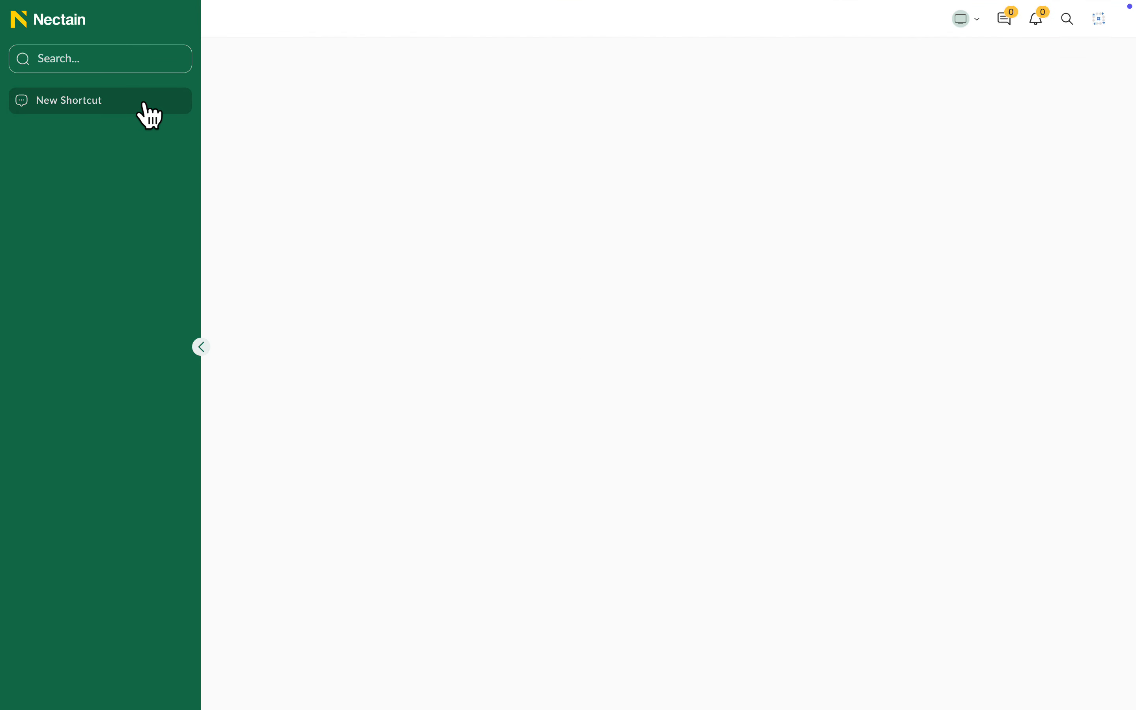
Open New Shortcut for editing from its own desktop, and also from the Studio Shortcuts list under User Interface.
{"action": "right_click", "coordinate": [144, 104]}
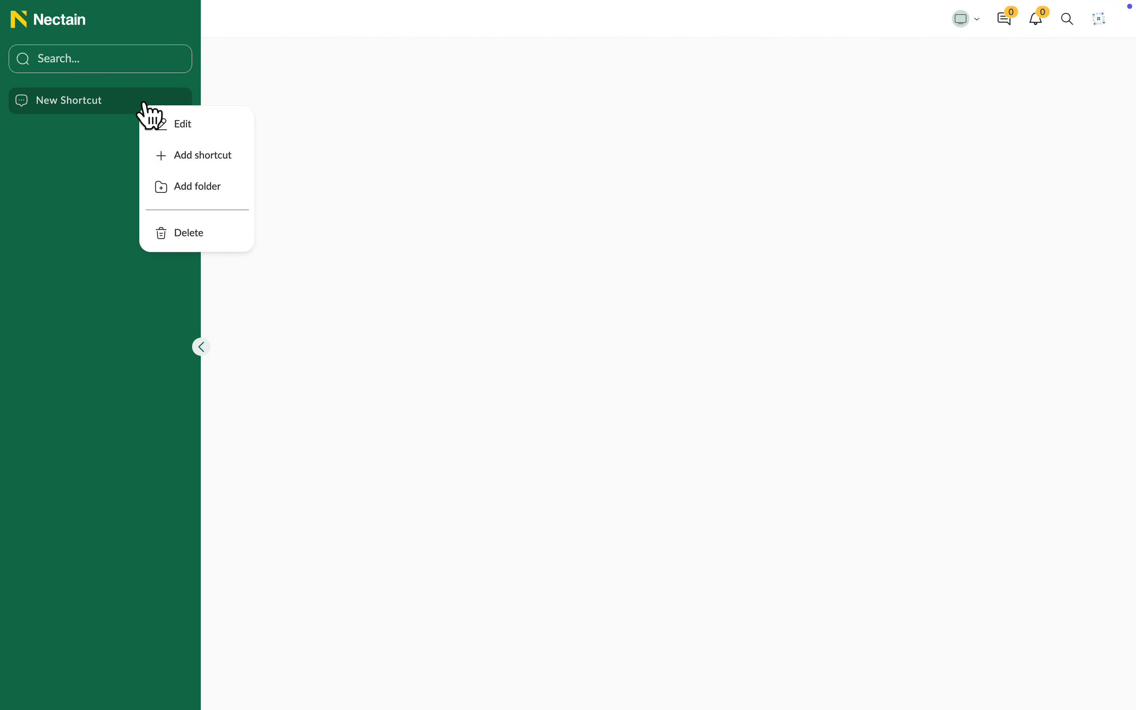
{"action": "left_click", "coordinate": [164, 123]}
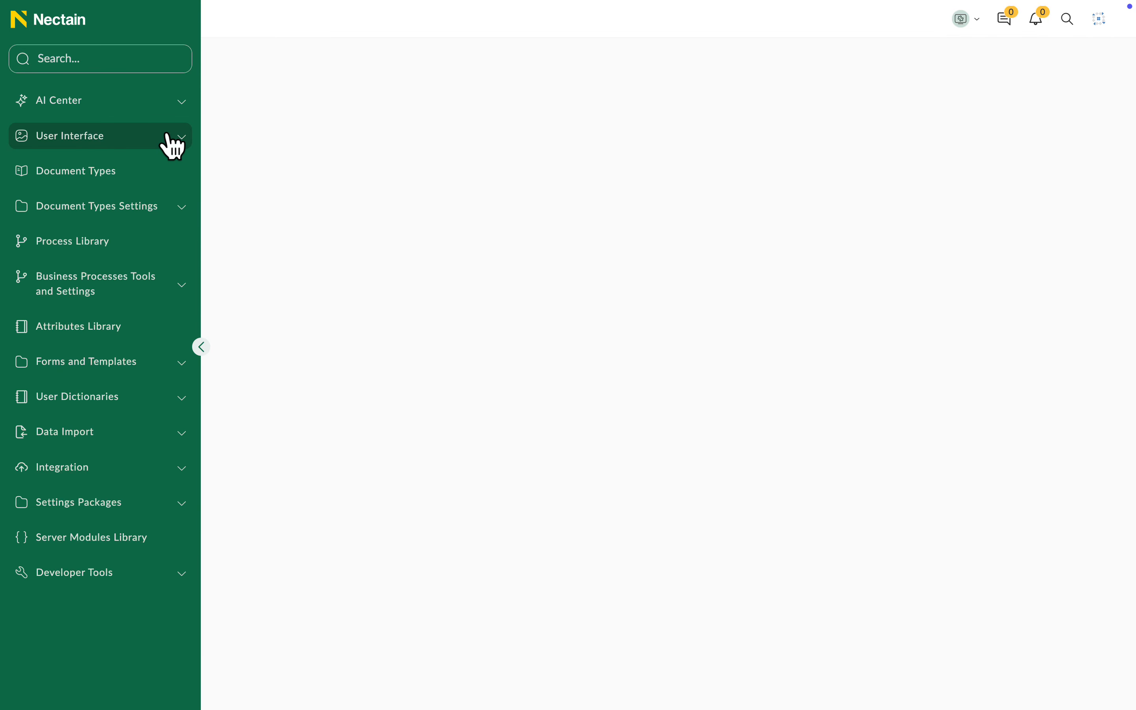
{"action": "left_click", "coordinate": [172, 145]}
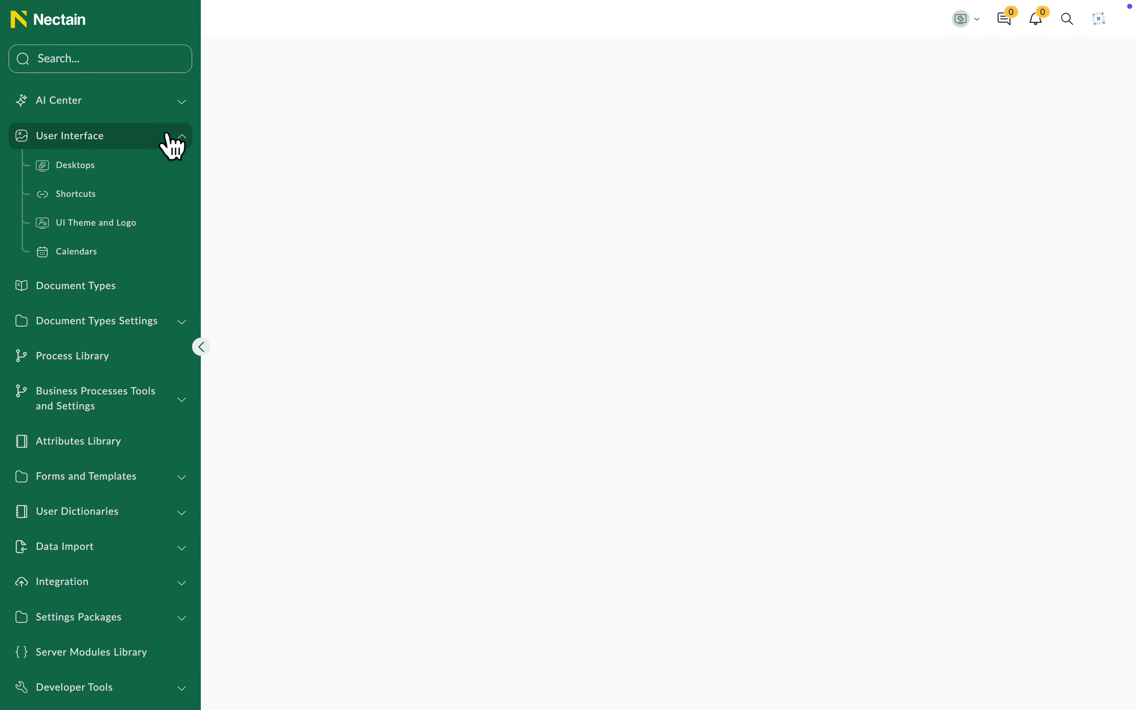
{"action": "left_click", "coordinate": [165, 203]}
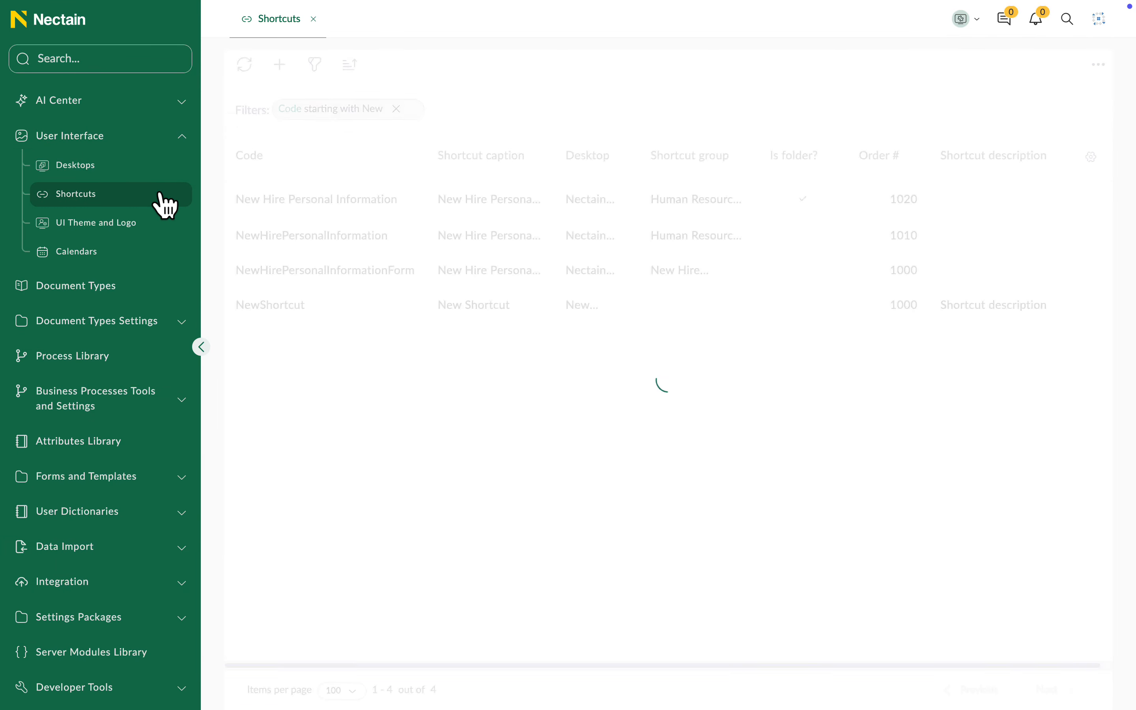
{"action": "double_click", "coordinate": [347, 305]}
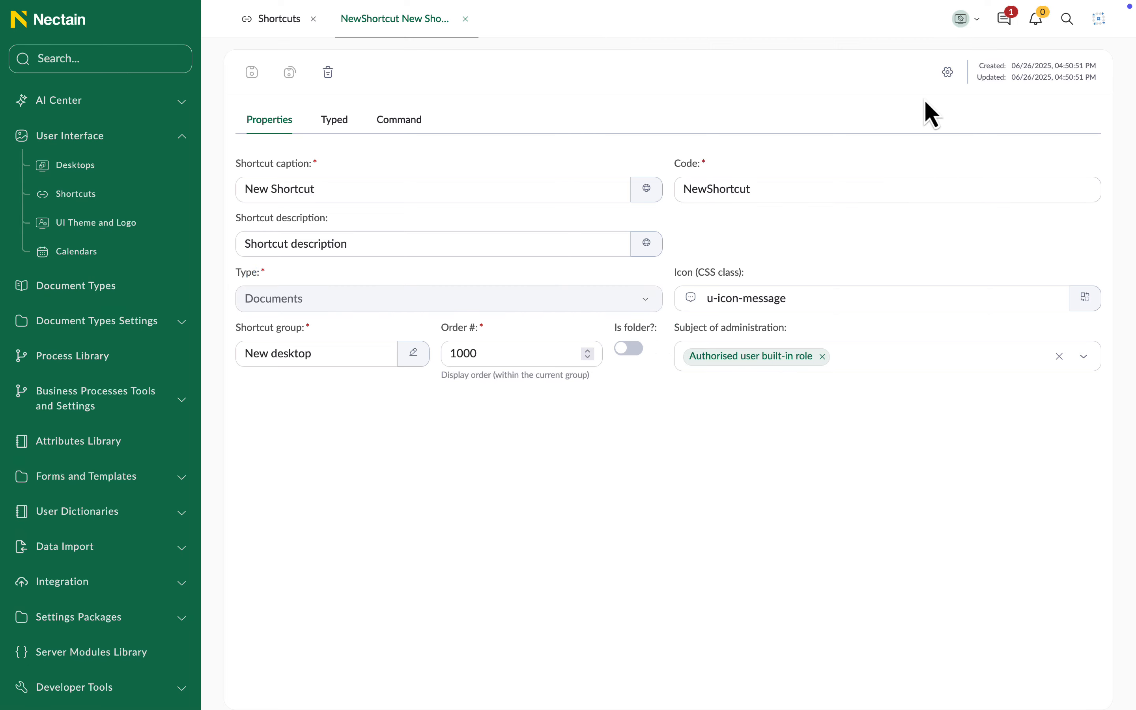
Switch to the desktop named New desktop and delete New Shortcut from its navigation, confirming the deletion.
{"action": "left_click", "coordinate": [962, 21]}
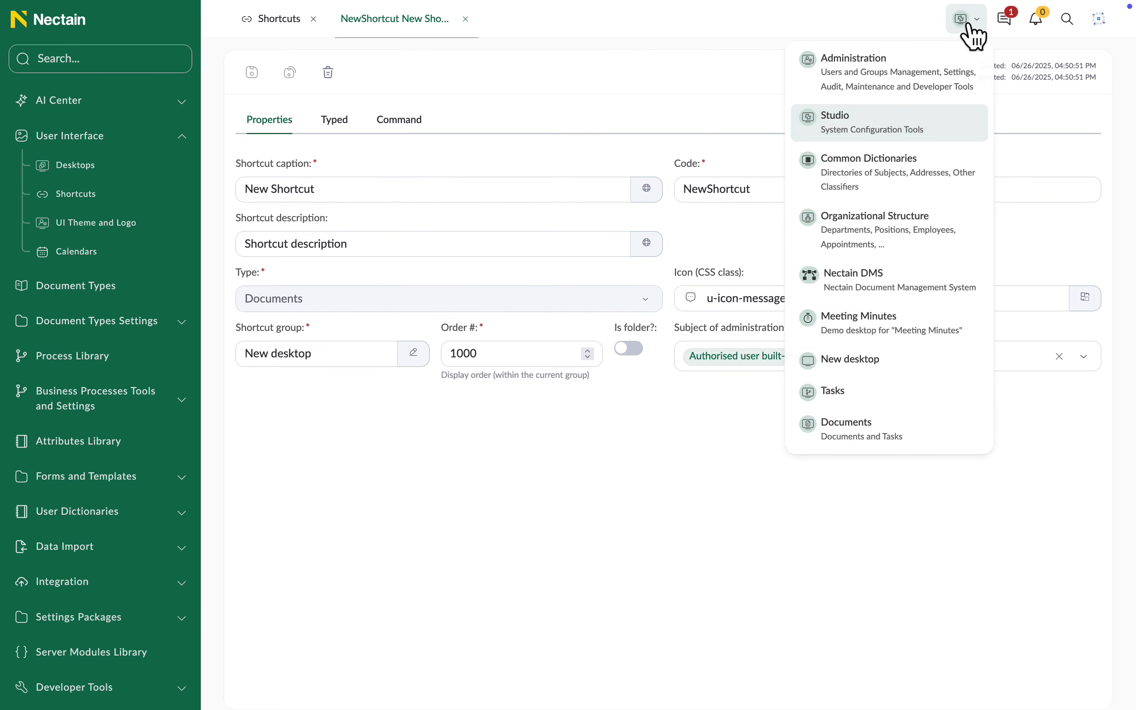
{"action": "left_click", "coordinate": [863, 360]}
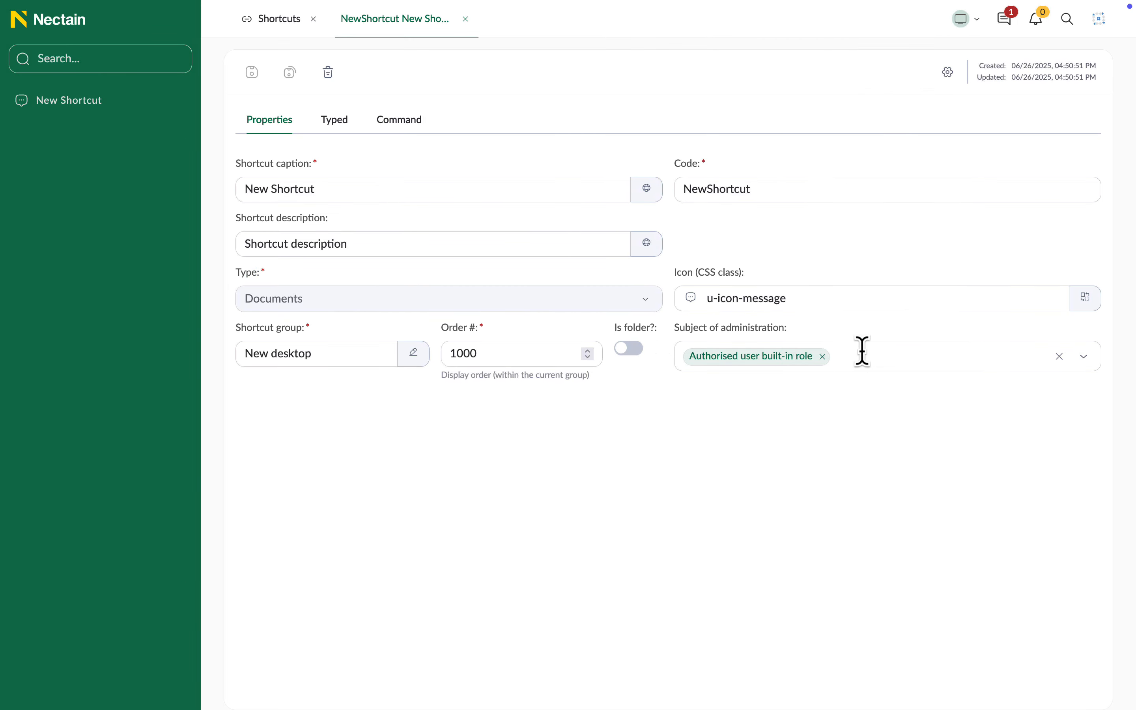
{"action": "right_click", "coordinate": [139, 112]}
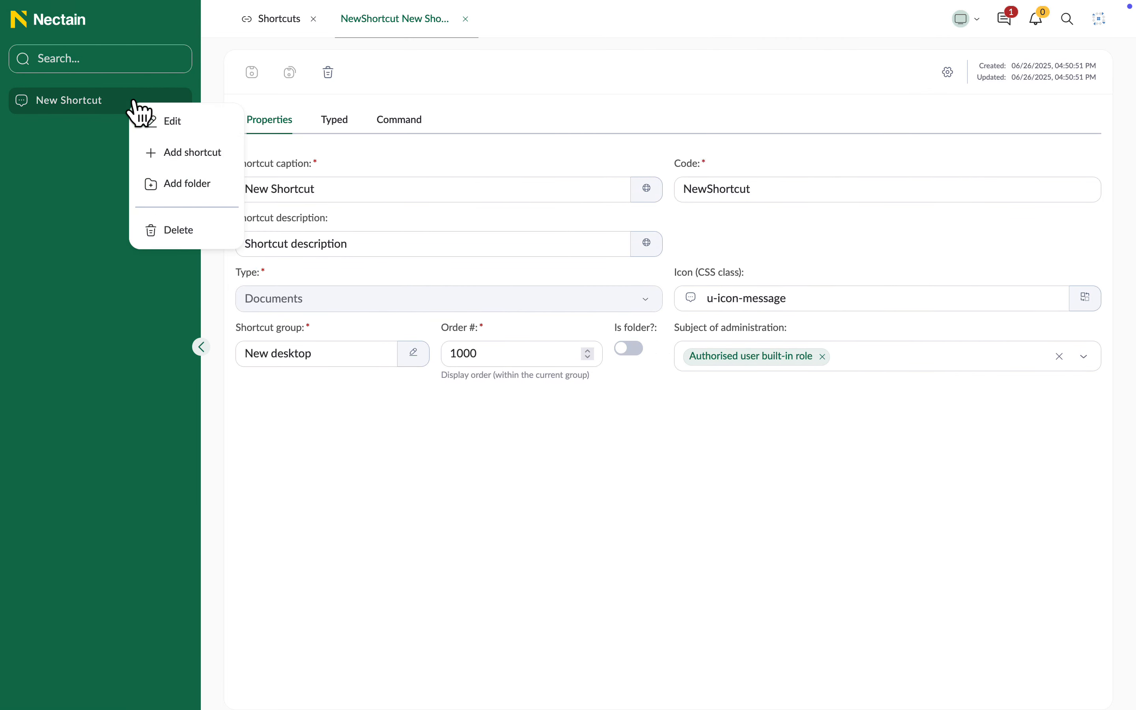
{"action": "left_click", "coordinate": [172, 230]}
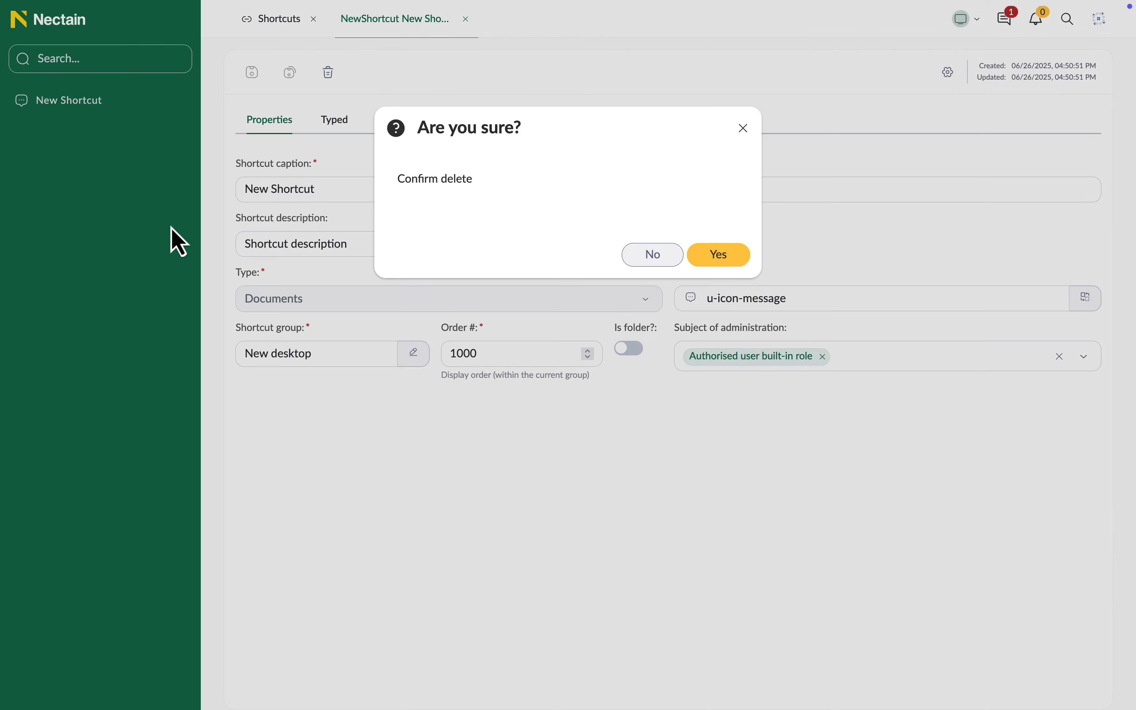
{"action": "left_click", "coordinate": [721, 257]}
Delete the NewShortcut record from the Shortcuts list and confirm the deletion.
{"action": "right_click", "coordinate": [333, 308]}
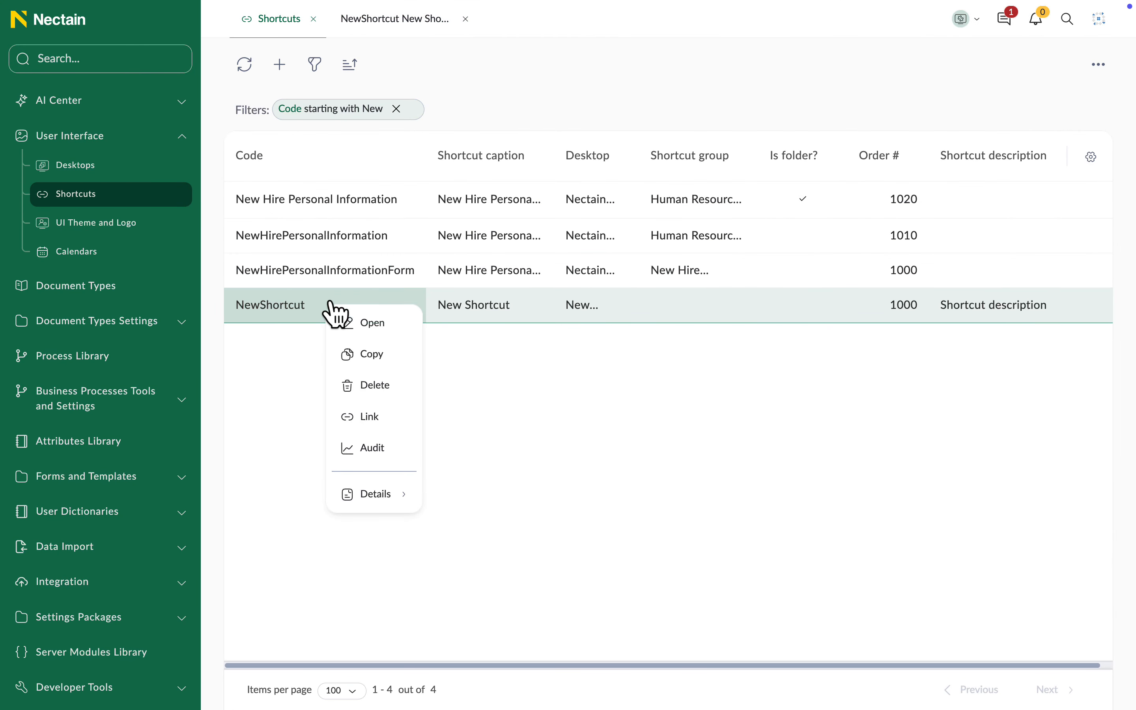
{"action": "left_click", "coordinate": [375, 384]}
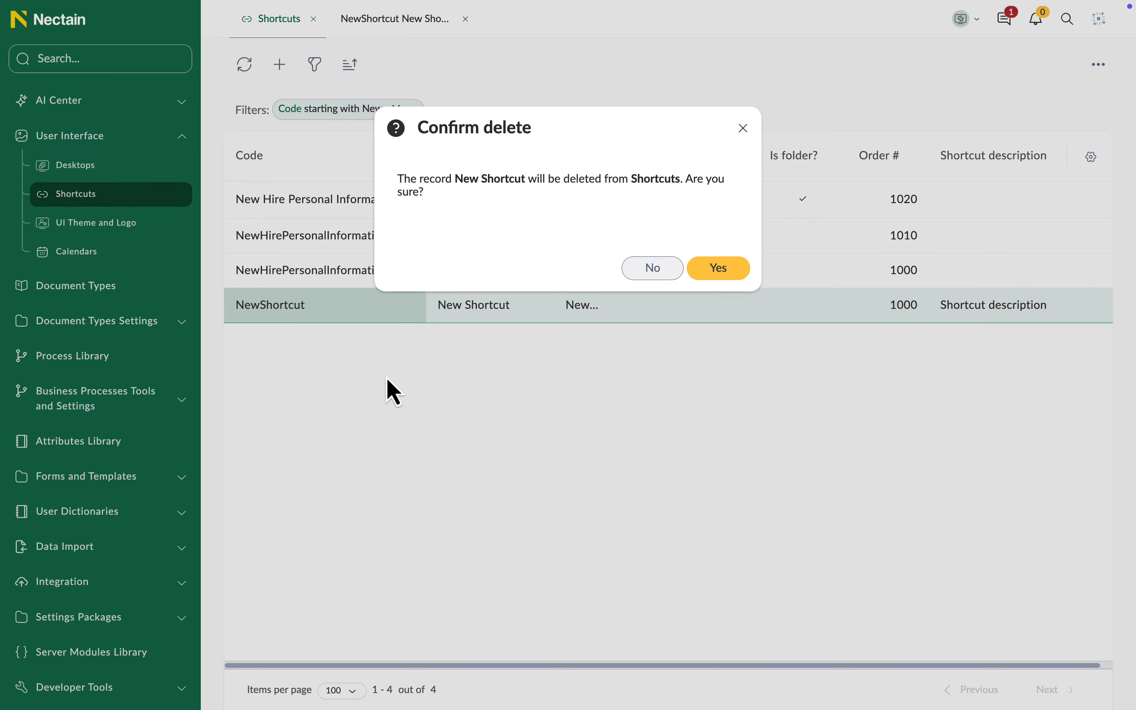
{"action": "left_click", "coordinate": [697, 271]}
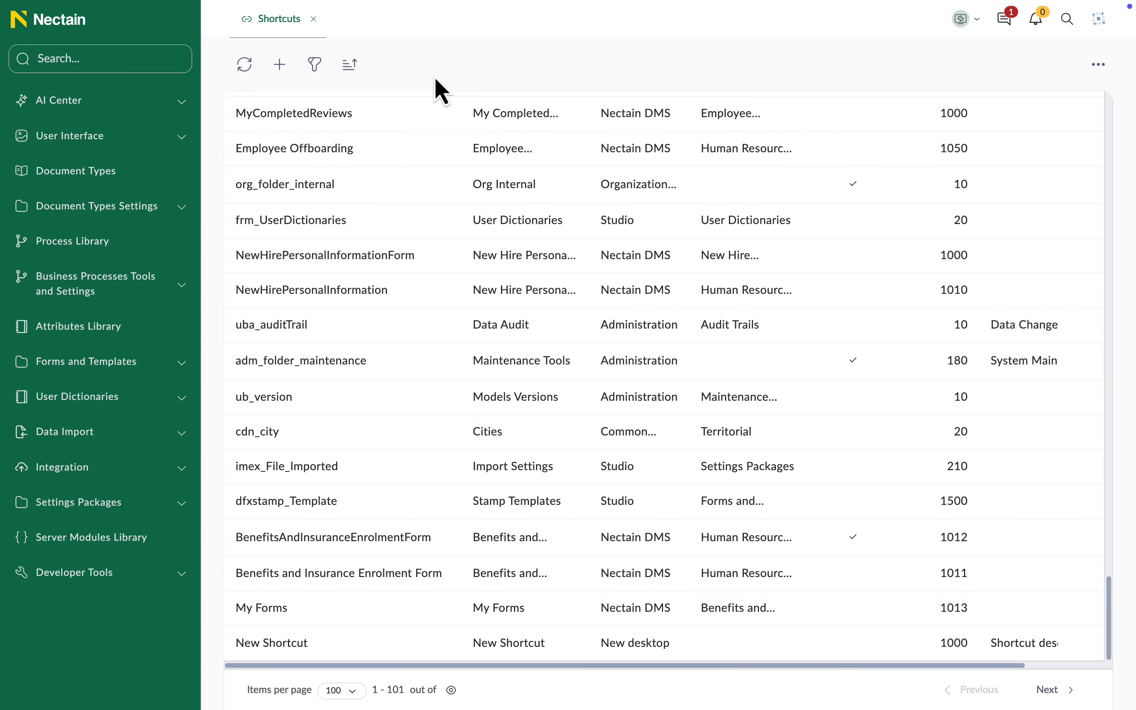
Open the UI Theme and Logo settings under User Interface.
{"action": "left_click", "coordinate": [183, 138]}
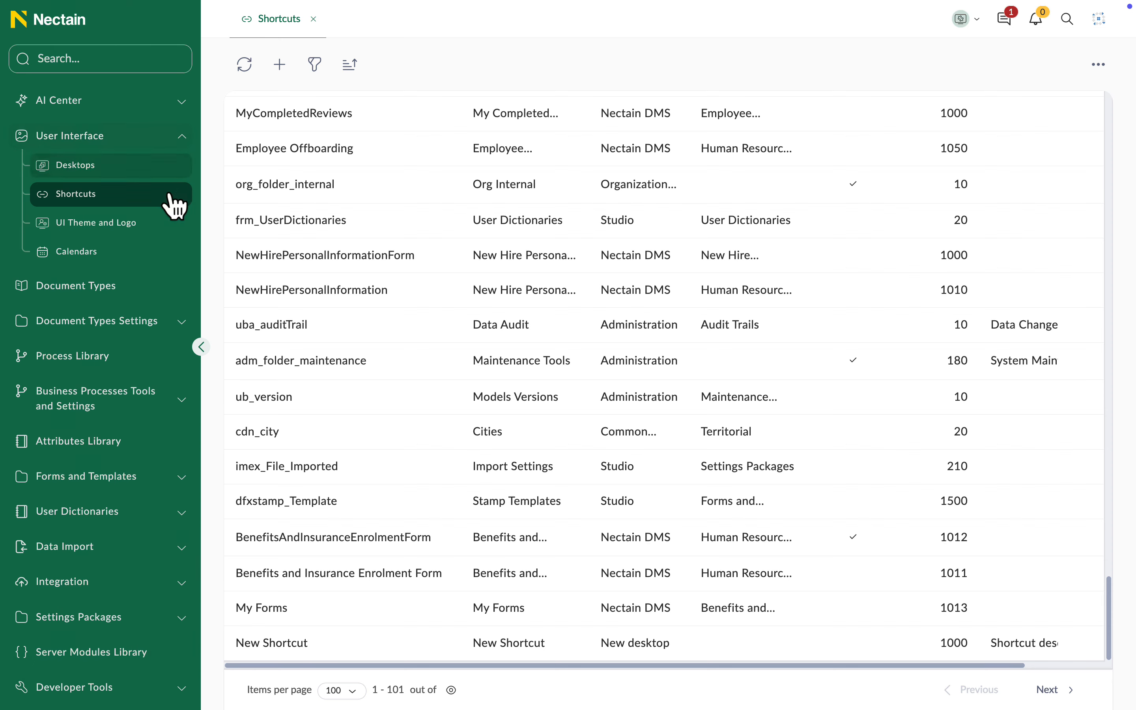
{"action": "left_click", "coordinate": [163, 225]}
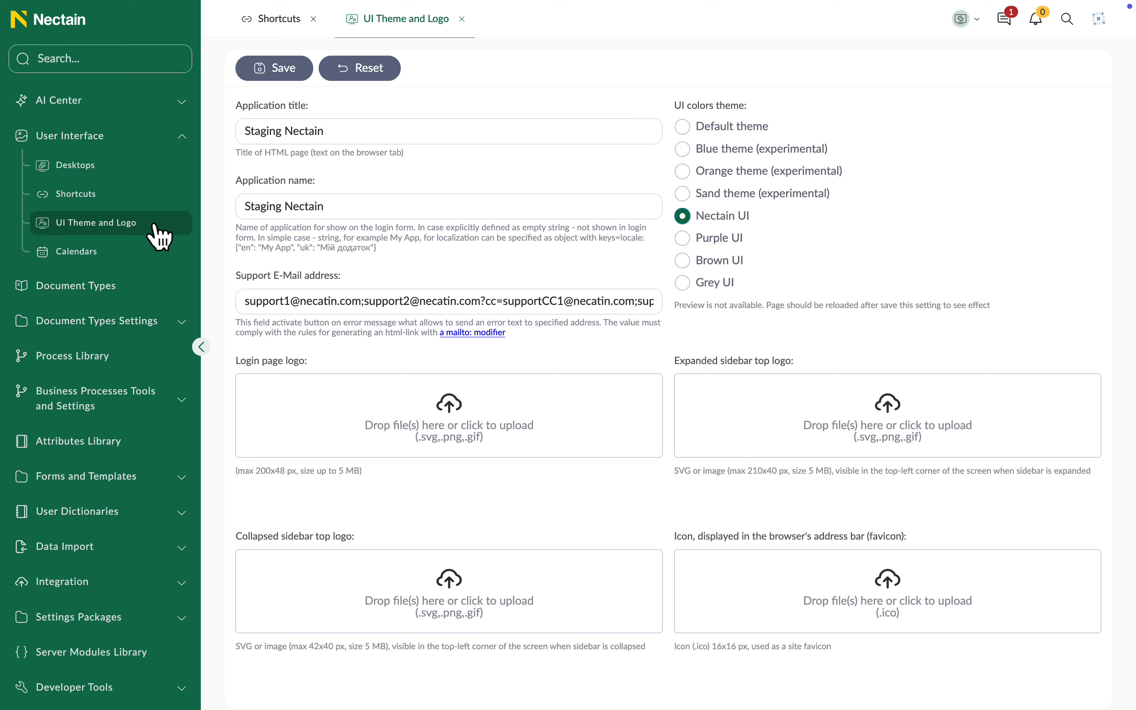
Examine the application title, application name and support e-mail address settings.
{"action": "left_click_drag", "start_coordinate": [325, 132], "coordinate": [207, 144]}
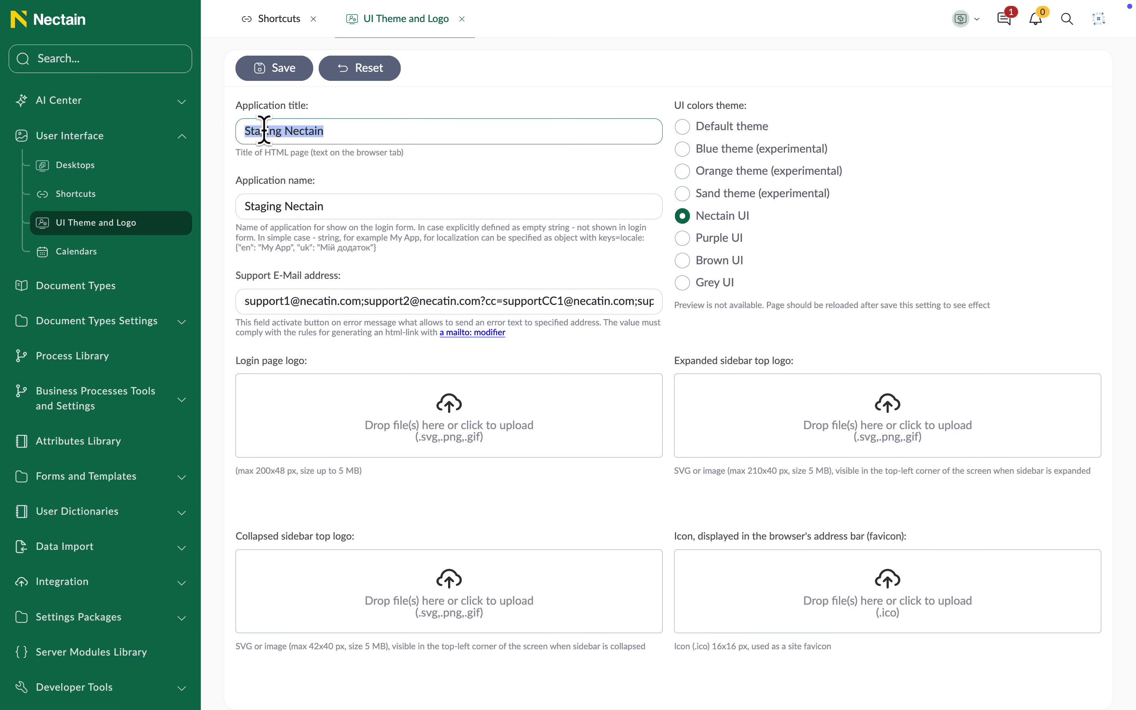
{"action": "left_click", "coordinate": [264, 131]}
{"action": "mouse_move", "coordinate": [327, 205]}
{"action": "left_mouse_down"}
{"action": "mouse_move", "coordinate": [254, 215]}
{"action": "mouse_move", "coordinate": [309, 202]}
{"action": "left_mouse_up"}
{"action": "left_click", "coordinate": [326, 303]}
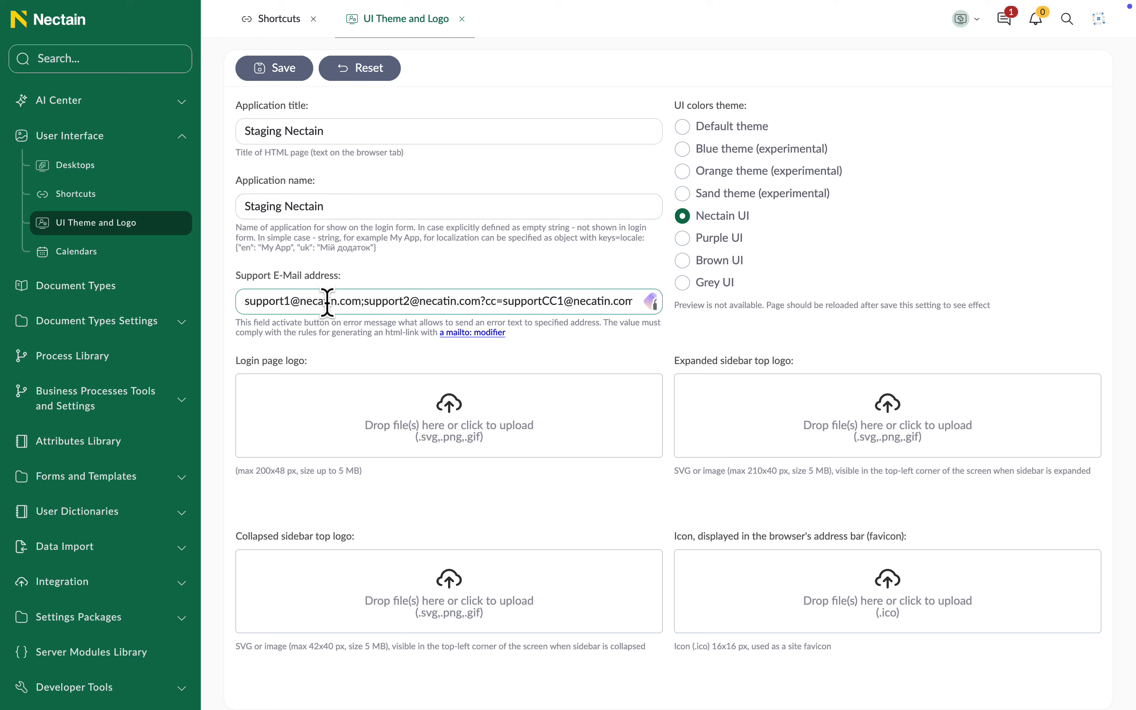
Try the Purple UI and Brown UI color themes, and open the login page logo's file chooser without picking a file.
{"action": "left_click", "coordinate": [707, 240]}
{"action": "left_click", "coordinate": [705, 259]}
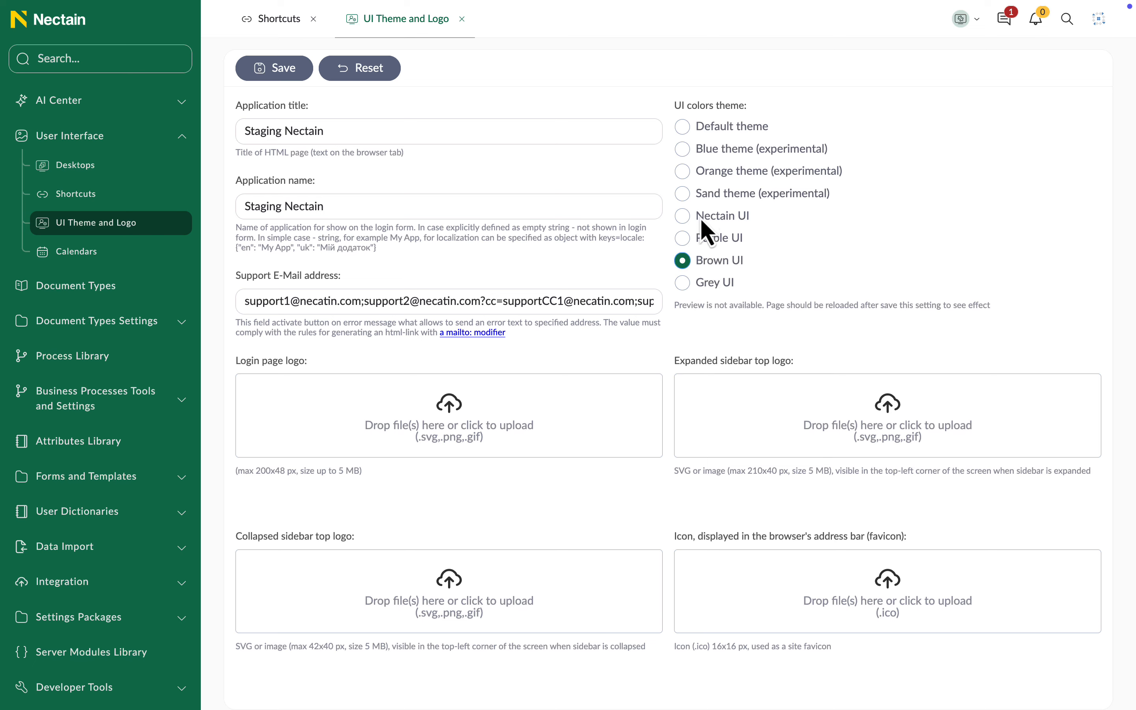
{"action": "left_click", "coordinate": [462, 422]}
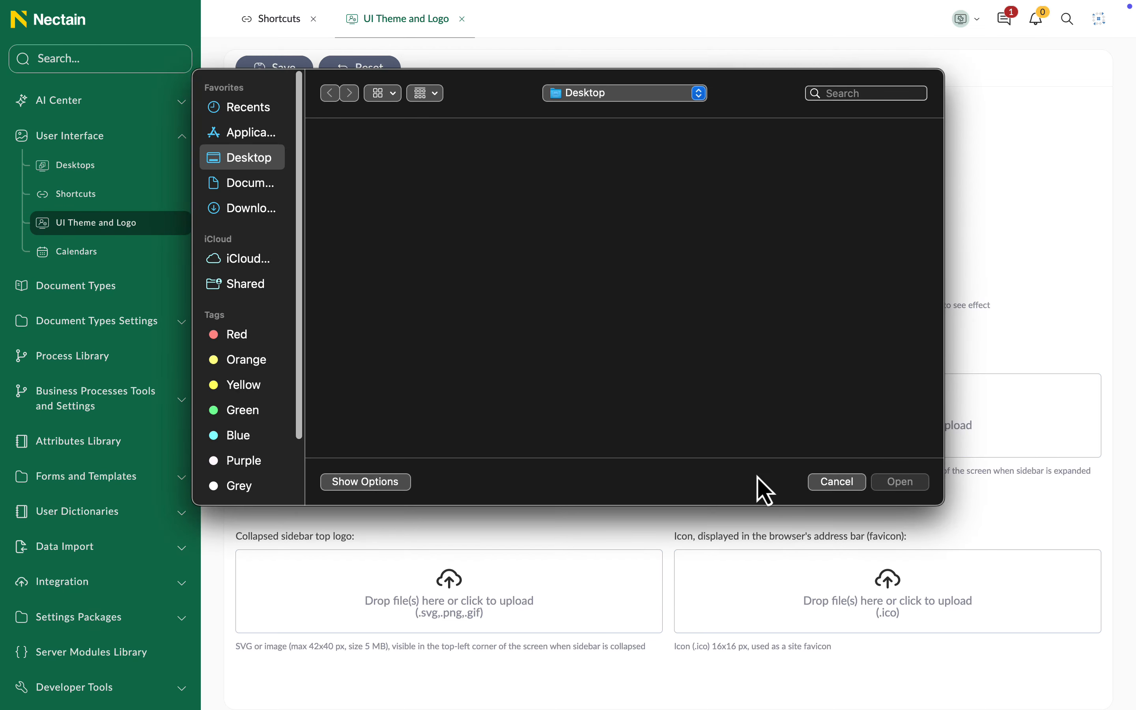
{"action": "left_click", "coordinate": [836, 481]}
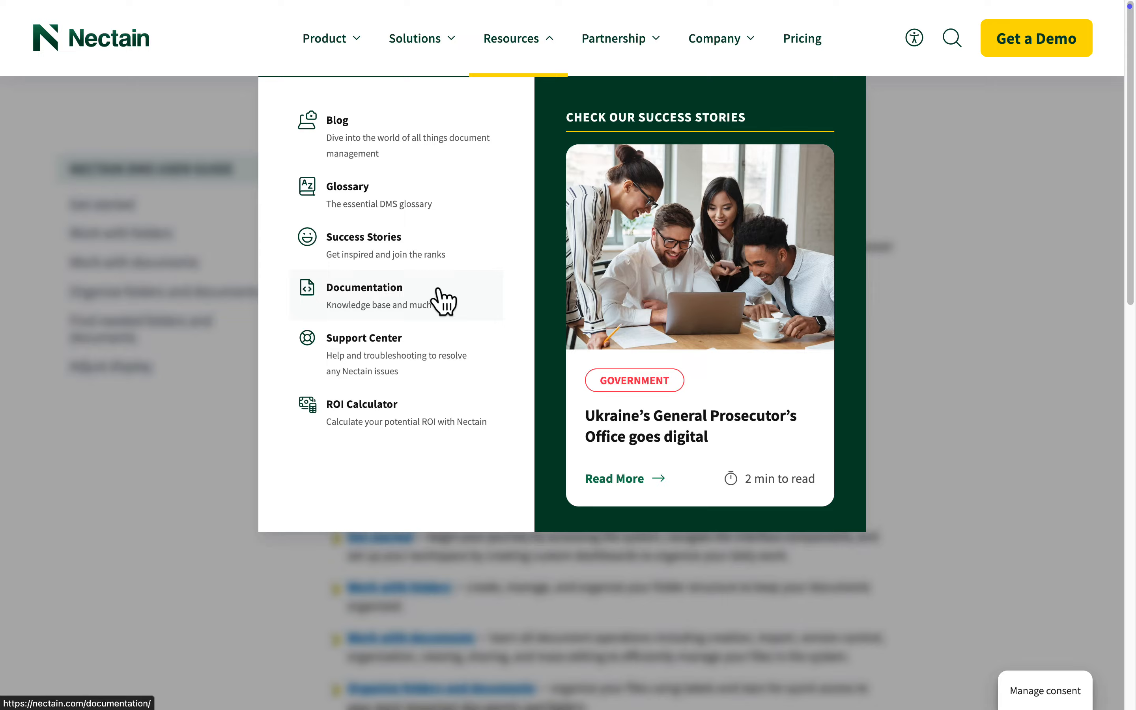
Open Documentation from the Nectain website's resources and look through the Nectain DMS User Guide overview.
{"action": "left_click", "coordinate": [442, 302]}
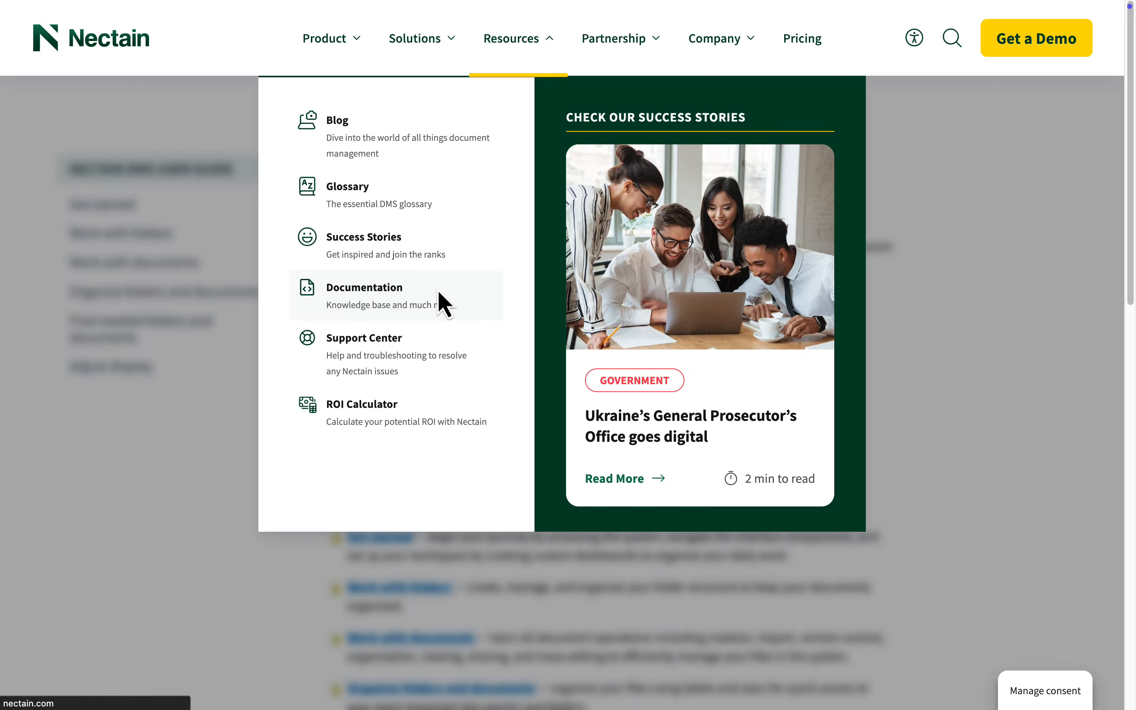
{"action": "scroll", "coordinate": [443, 303], "scroll_direction": "down", "scroll_amount": 3}
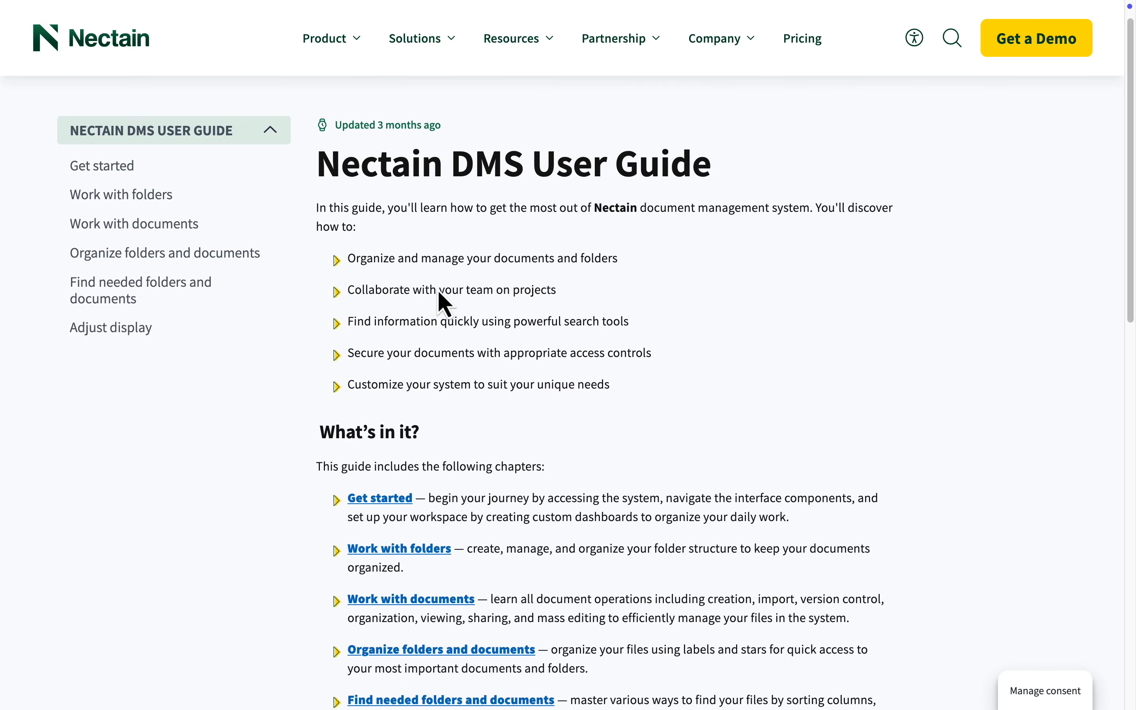
{"action": "scroll", "coordinate": [444, 303], "scroll_direction": "up", "scroll_amount": 2}
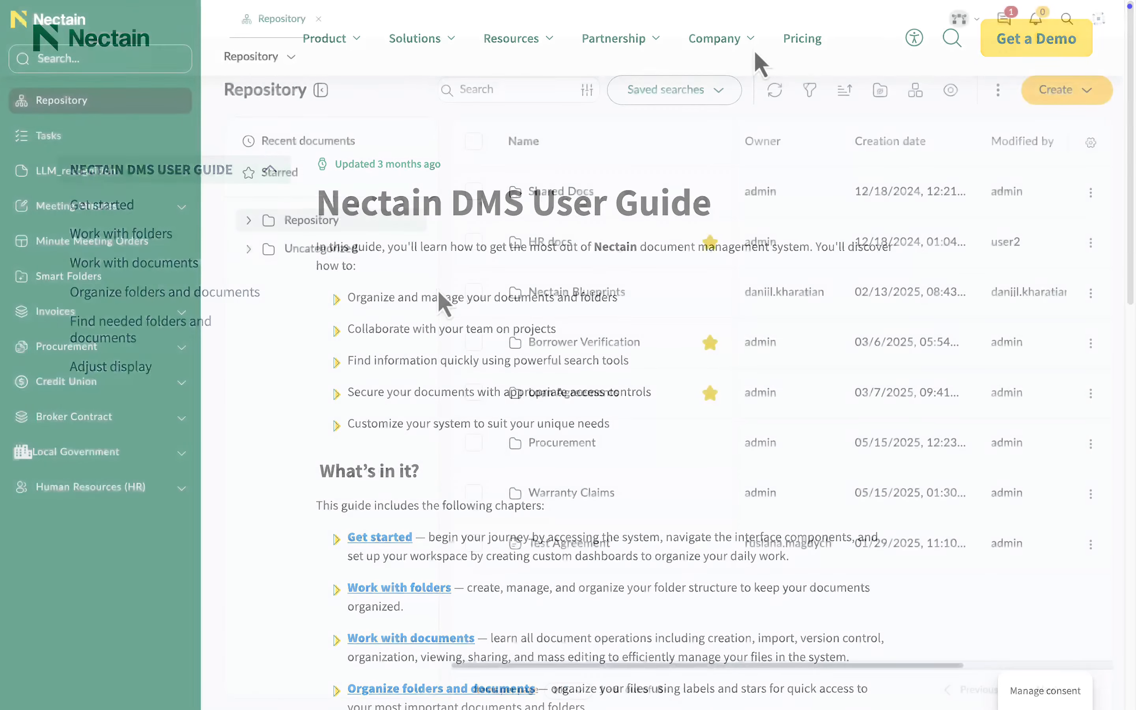
Run the Invoices - Last Month saved search in the Repository, and open Search Borrowers under Credit Union.
{"action": "left_click", "coordinate": [728, 94]}
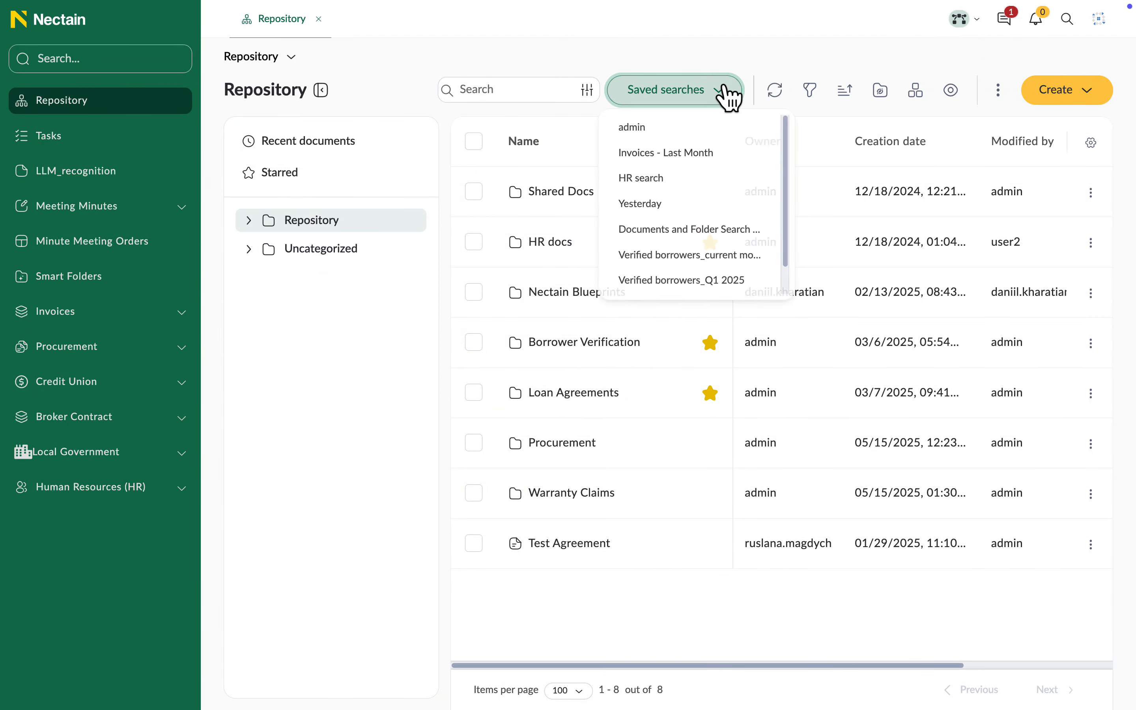
{"action": "left_click", "coordinate": [728, 152]}
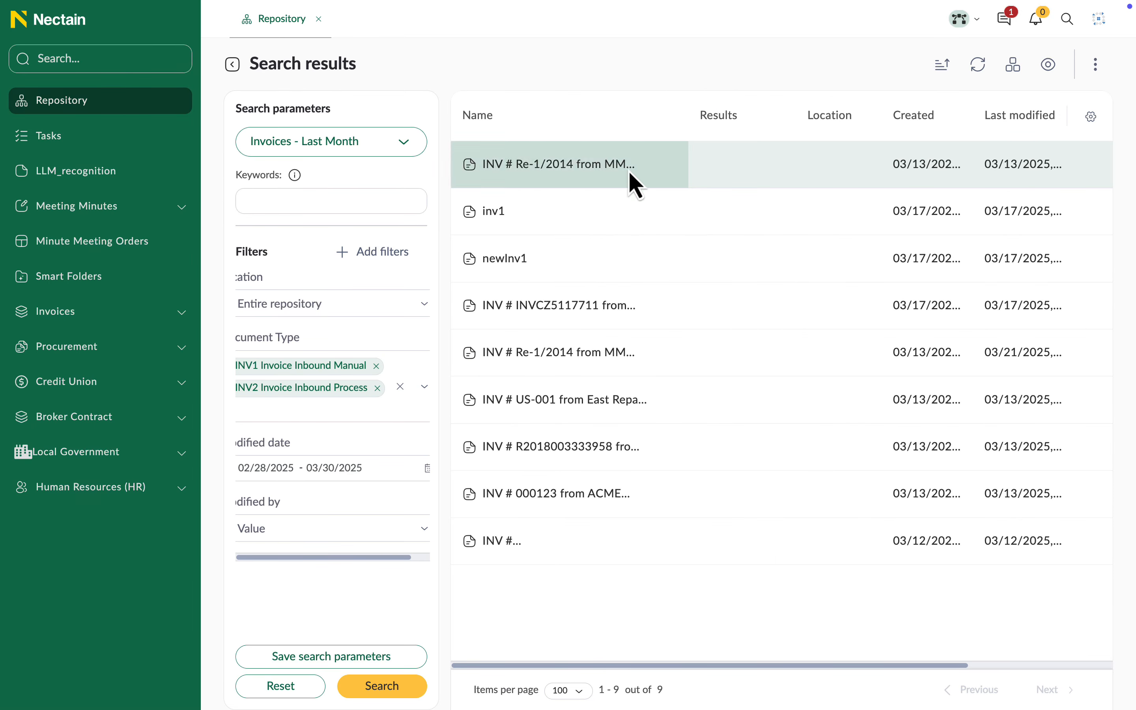
{"action": "left_click", "coordinate": [138, 394]}
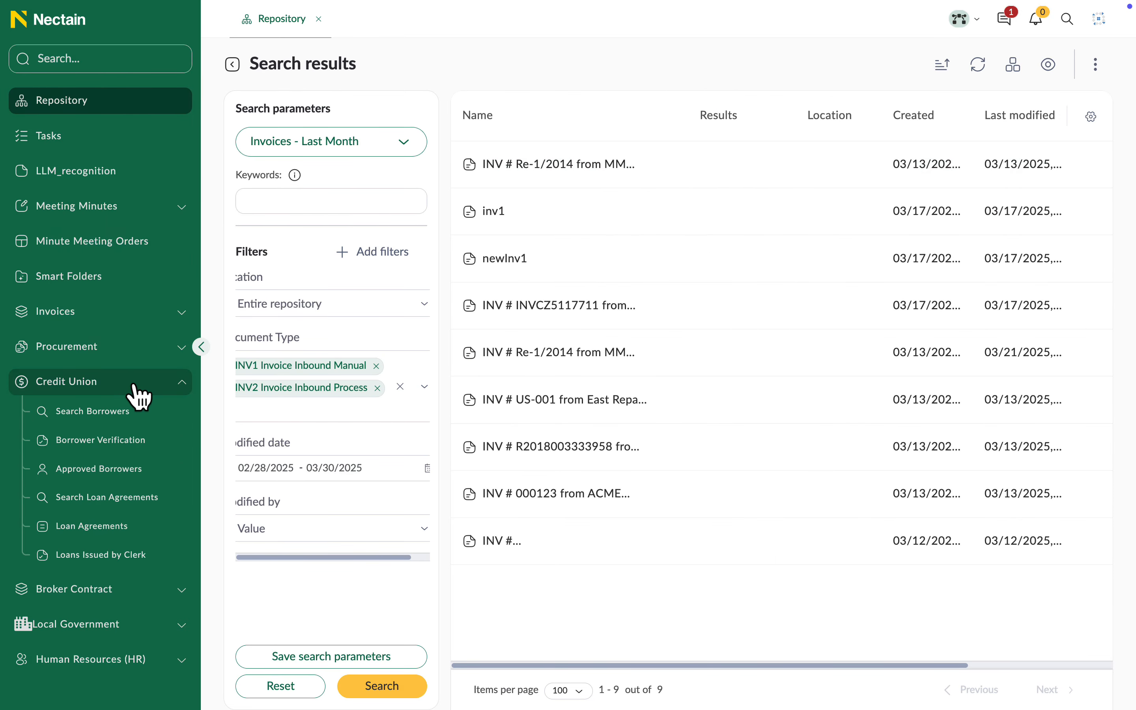
{"action": "left_click", "coordinate": [145, 414]}
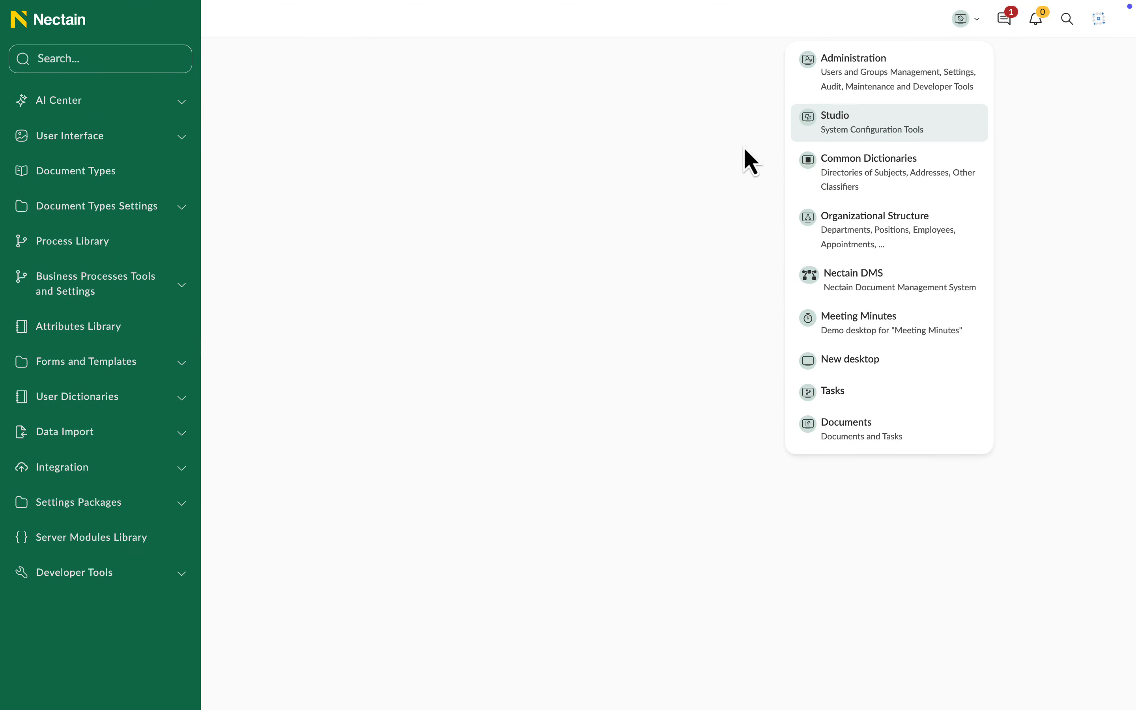
In Studio, create a search template with code NewSearchTemplate, name New search template, type Documents and description Search template description, checking the name's translations.
{"action": "left_click", "coordinate": [176, 365]}
{"action": "left_click", "coordinate": [160, 442]}
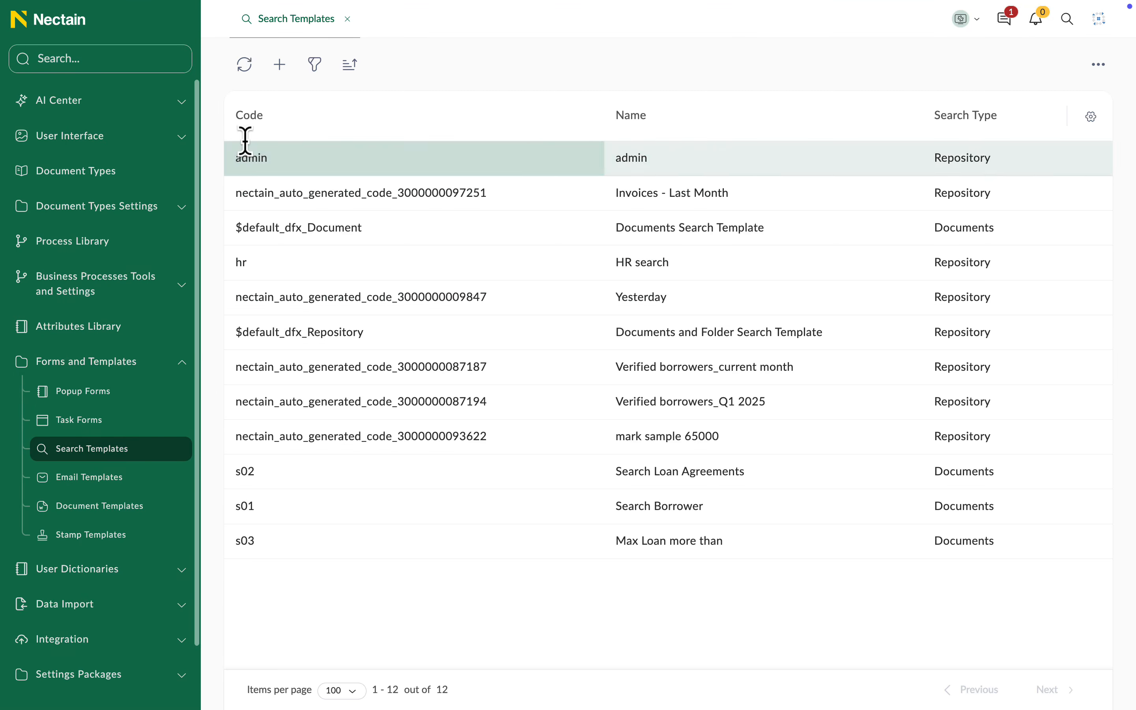
{"action": "left_click", "coordinate": [280, 64]}
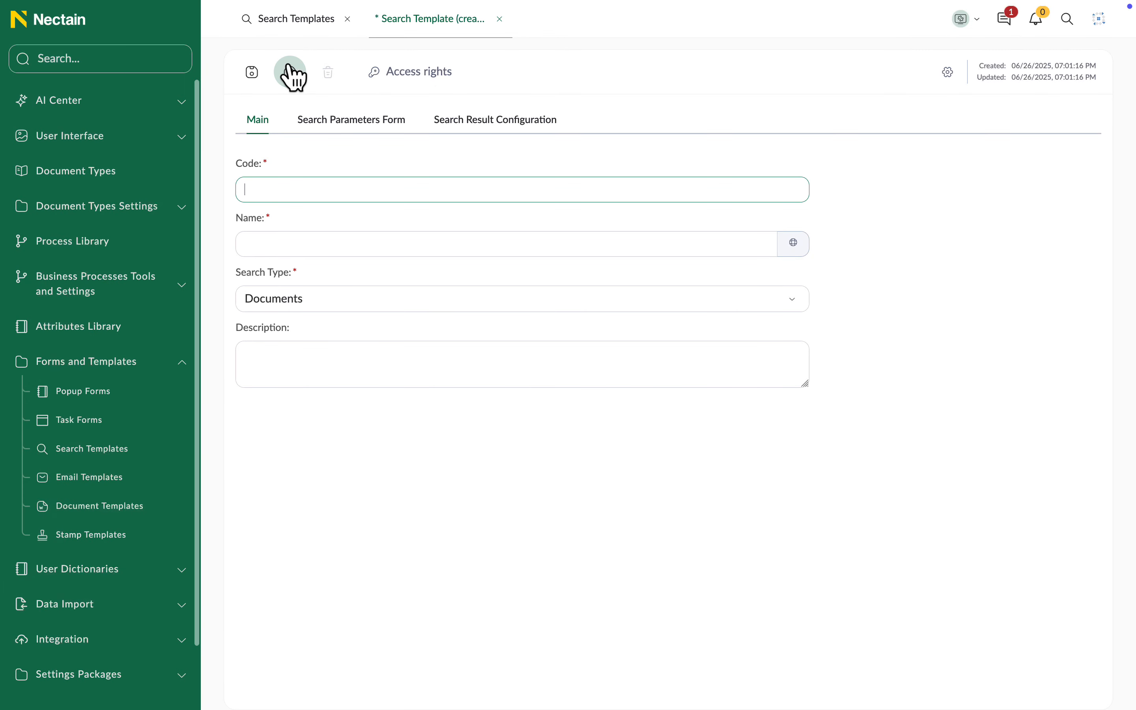
{"action": "type", "text": "NewSearchTemplate"}
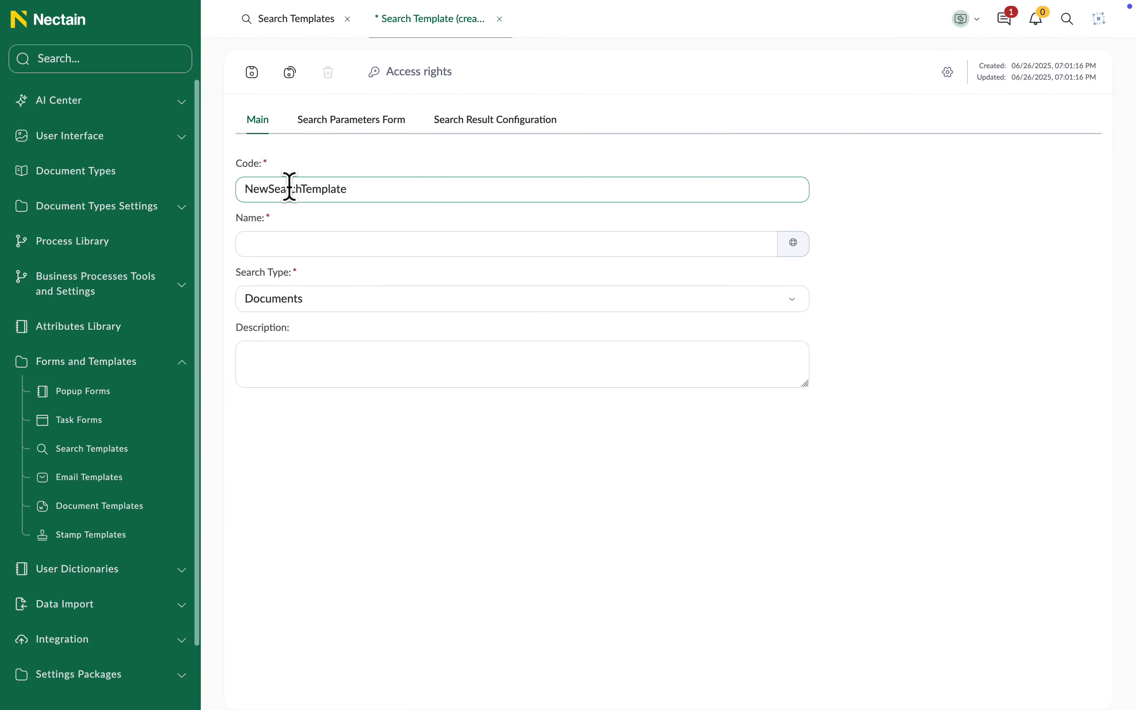
{"action": "left_click", "coordinate": [286, 243]}
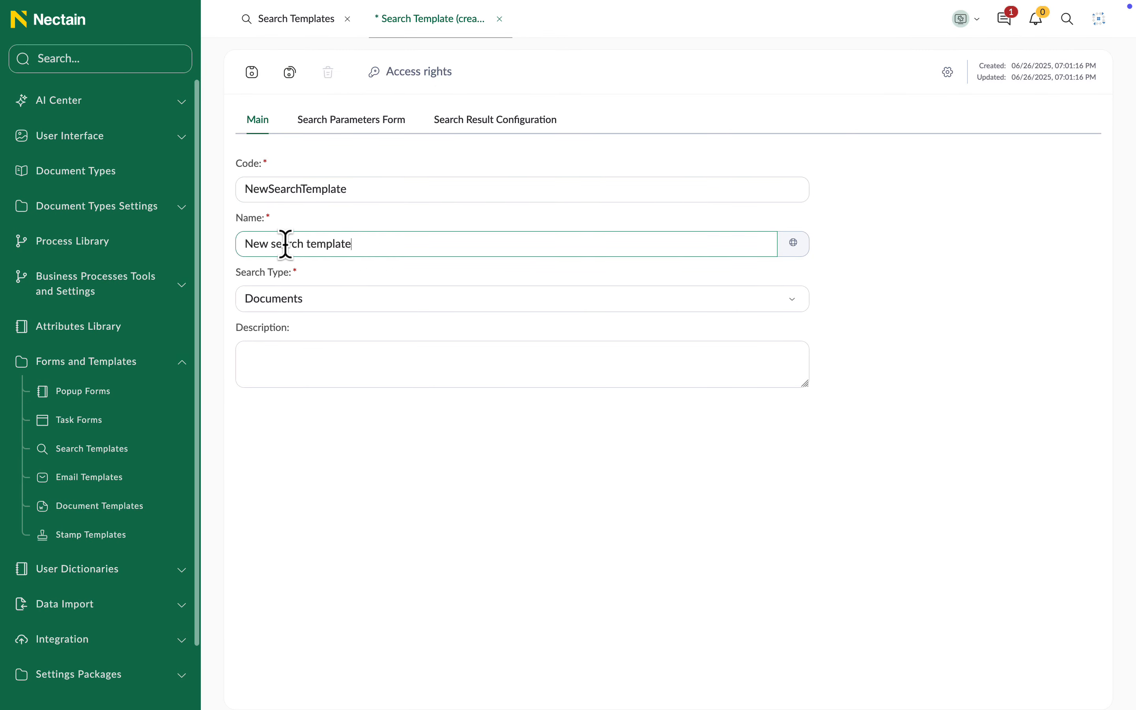
{"action": "left_click", "coordinate": [797, 306]}
{"action": "left_click", "coordinate": [798, 308]}
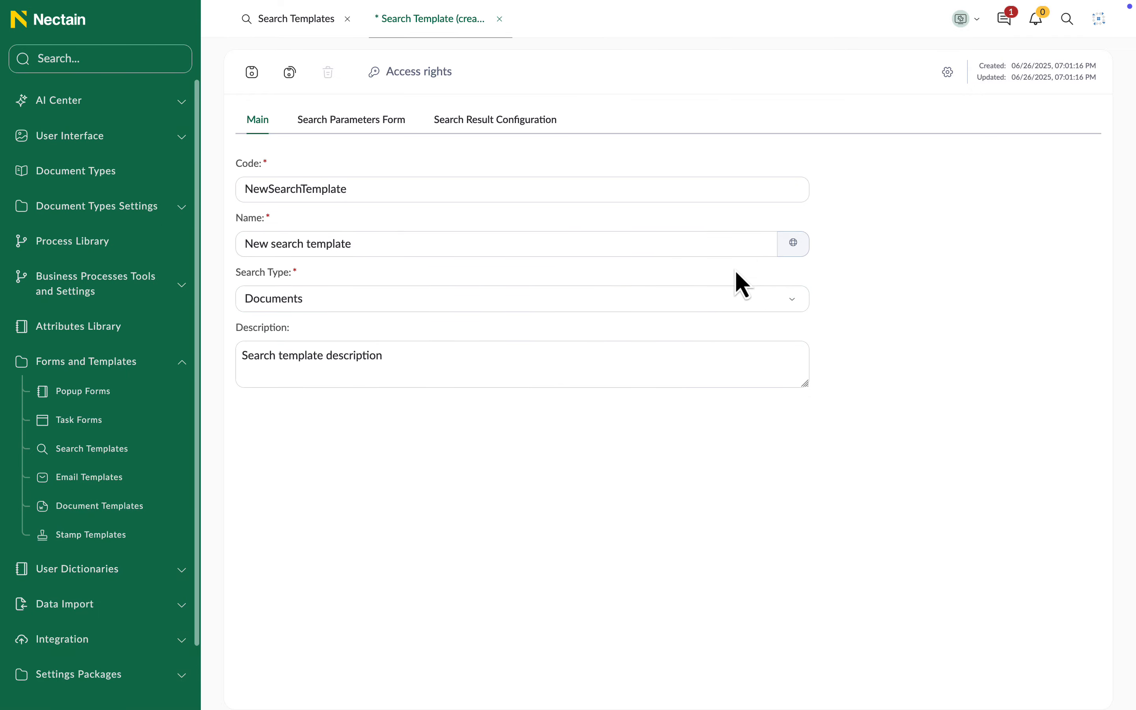
{"action": "left_click", "coordinate": [795, 245]}
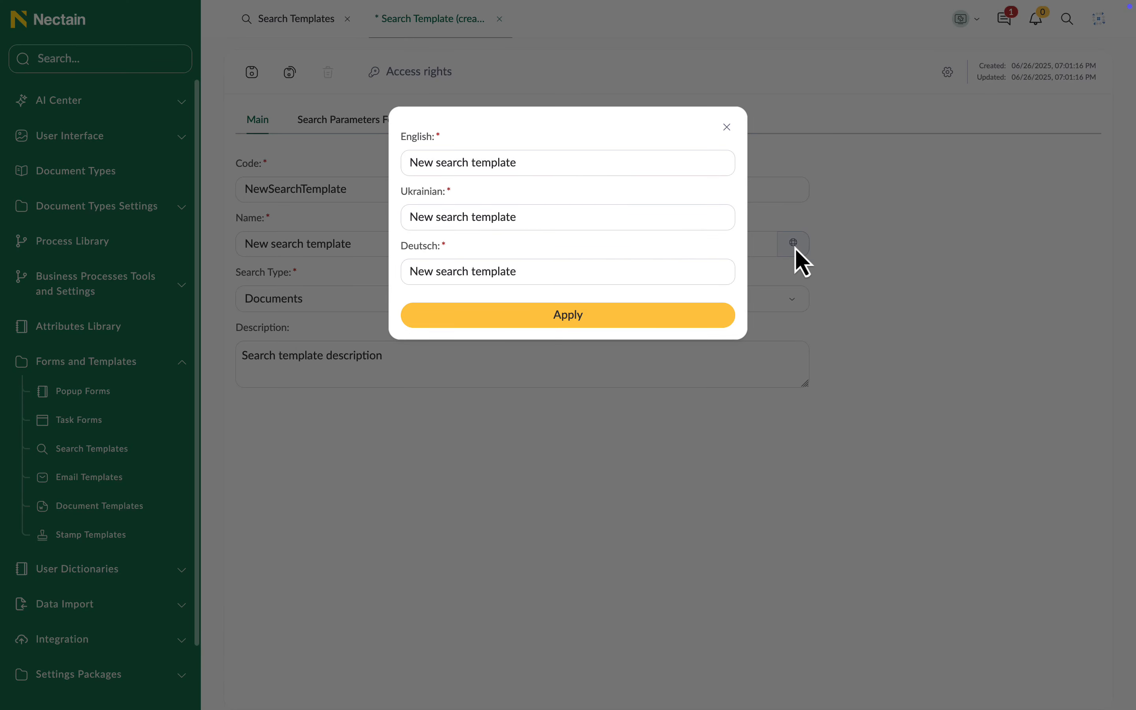
{"action": "left_click", "coordinate": [726, 126]}
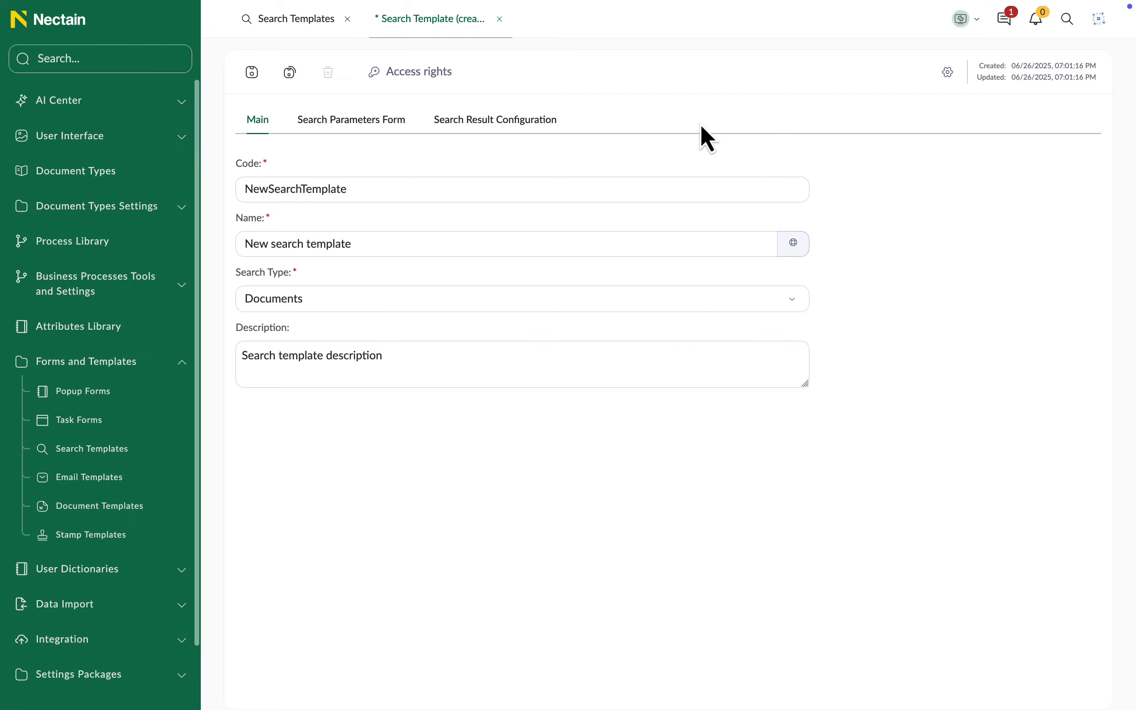
Add the Subject and State document attributes to the template's Search Parameters Form.
{"action": "left_click", "coordinate": [398, 121]}
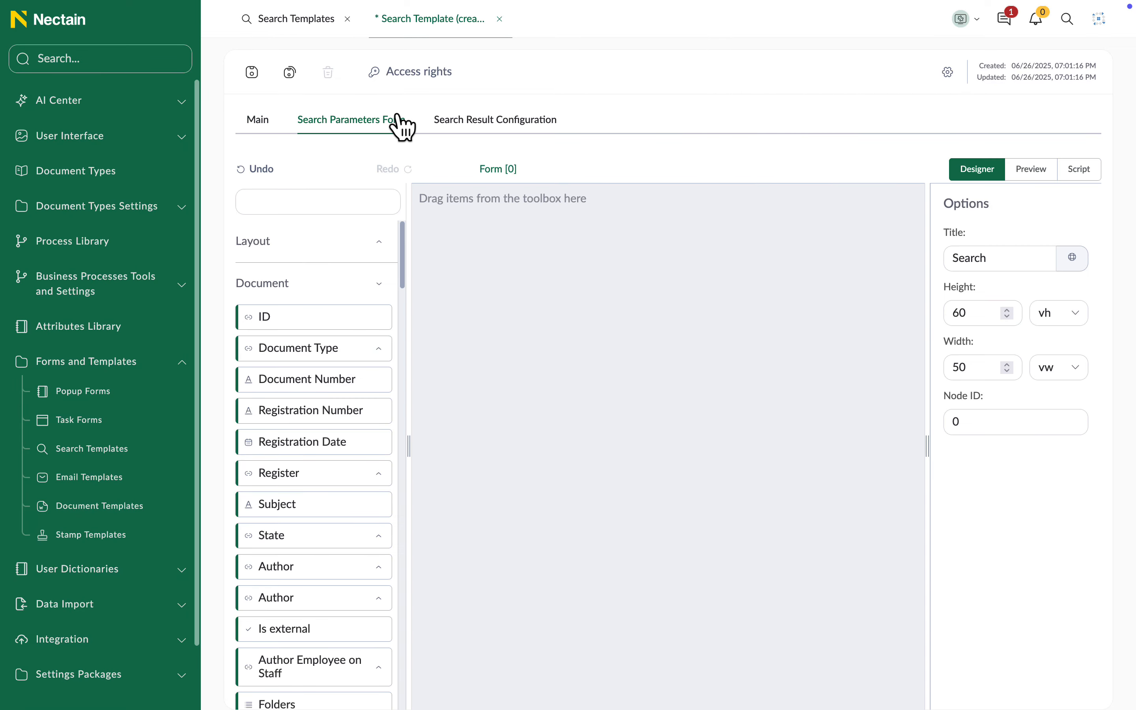
{"action": "left_click_drag", "start_coordinate": [314, 515], "coordinate": [496, 447]}
{"action": "left_click_drag", "start_coordinate": [326, 553], "coordinate": [525, 464]}
Try the State filter with the condition Equal and the value Active, and preview the search parameters form.
{"action": "left_click", "coordinate": [526, 320]}
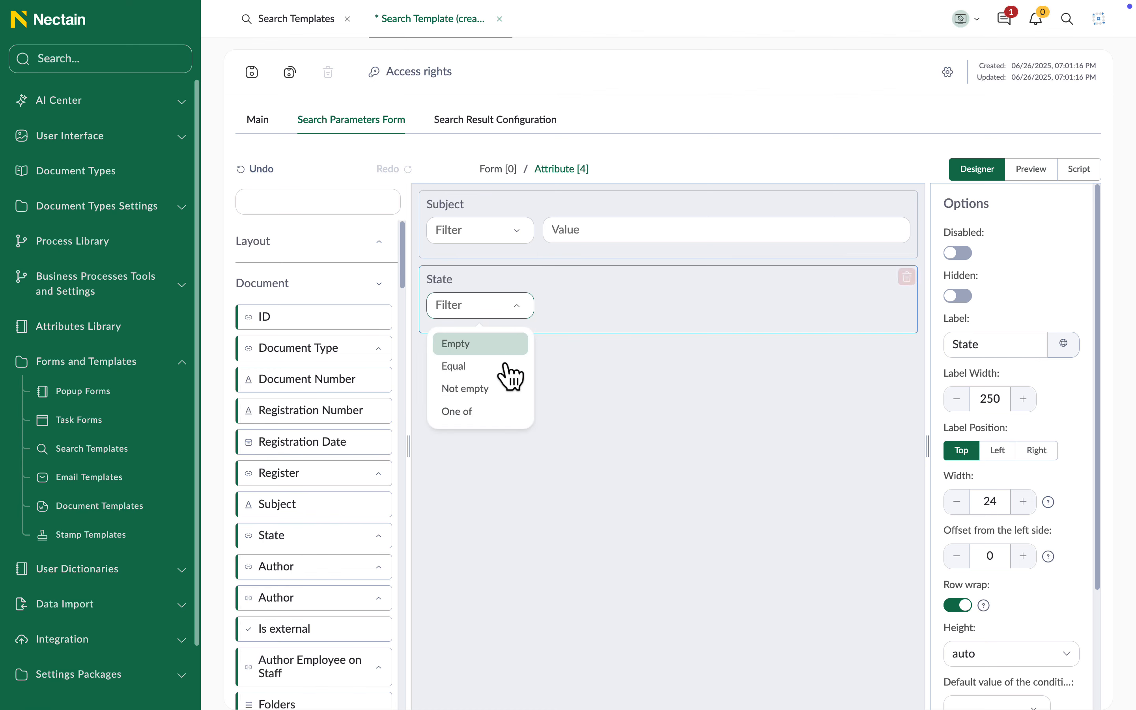
{"action": "left_click", "coordinate": [504, 368]}
{"action": "left_click", "coordinate": [901, 320]}
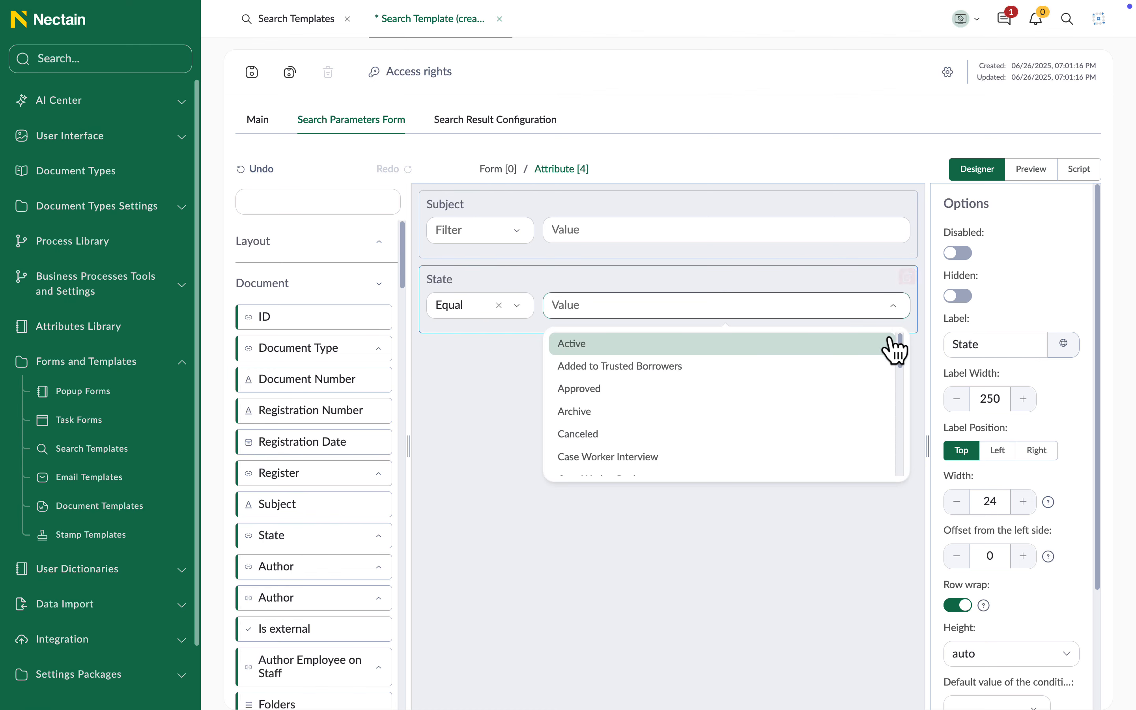
{"action": "left_click", "coordinate": [887, 340]}
{"action": "left_click", "coordinate": [1032, 170]}
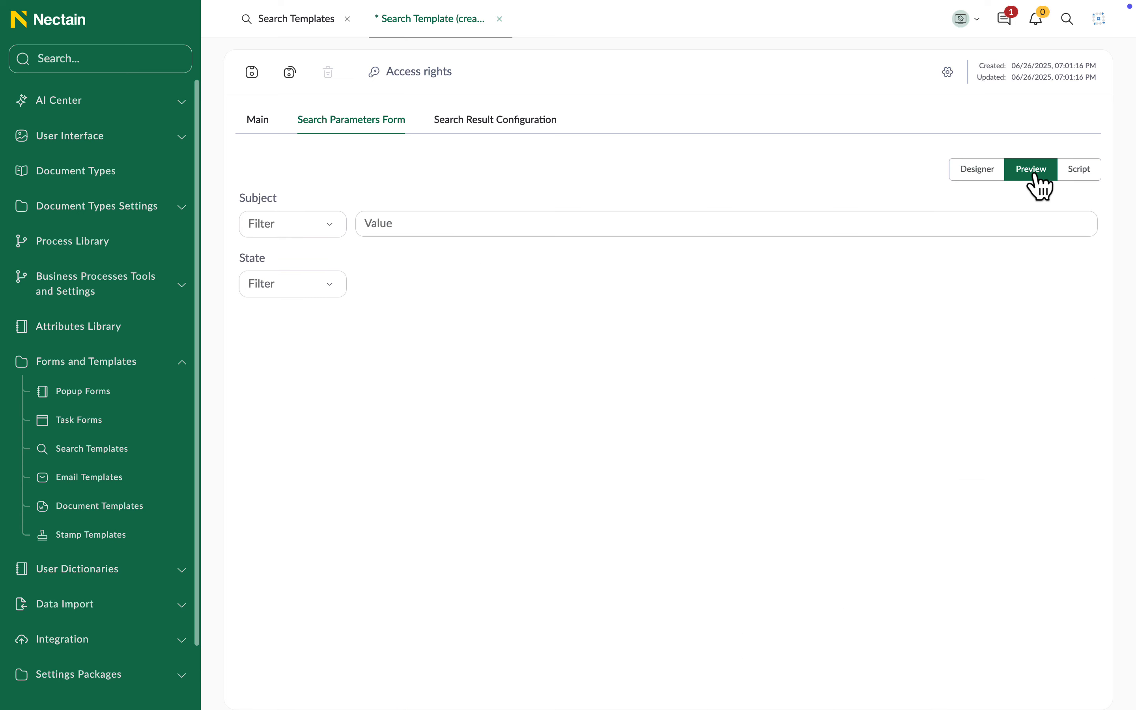
Add Document Number, Subject, State and the author's Full name as columns in the Search Result Configuration.
{"action": "left_click", "coordinate": [546, 121]}
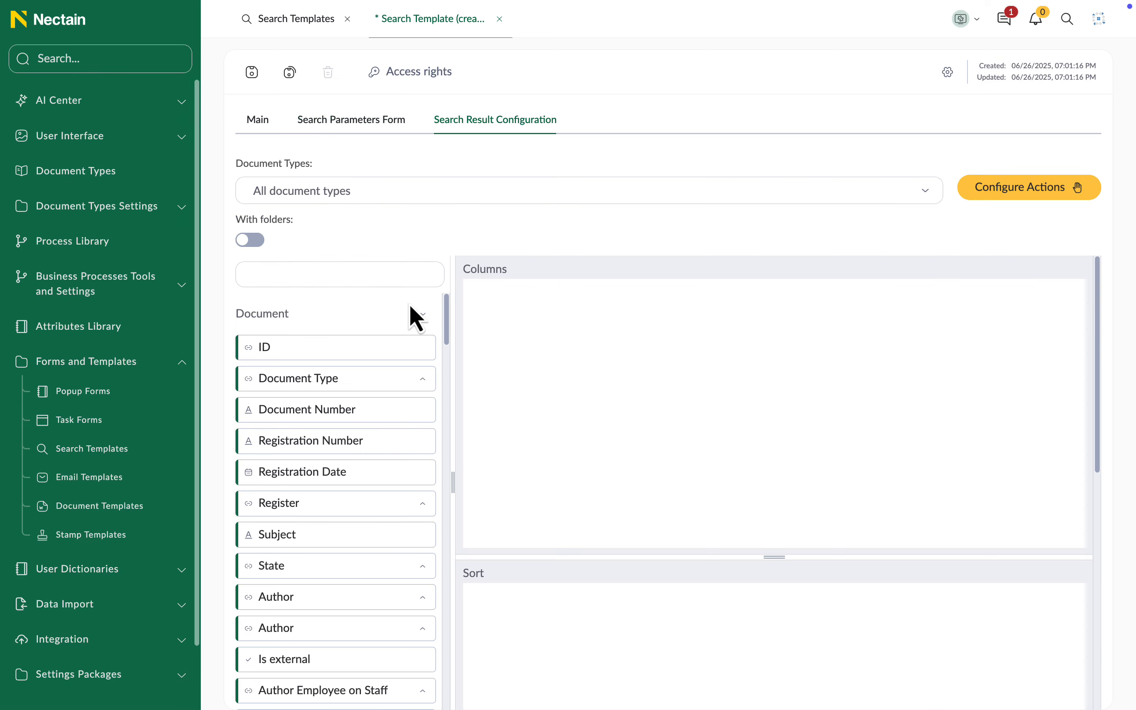
{"action": "left_click_drag", "start_coordinate": [355, 414], "coordinate": [568, 396]}
{"action": "left_click_drag", "start_coordinate": [358, 530], "coordinate": [475, 528]}
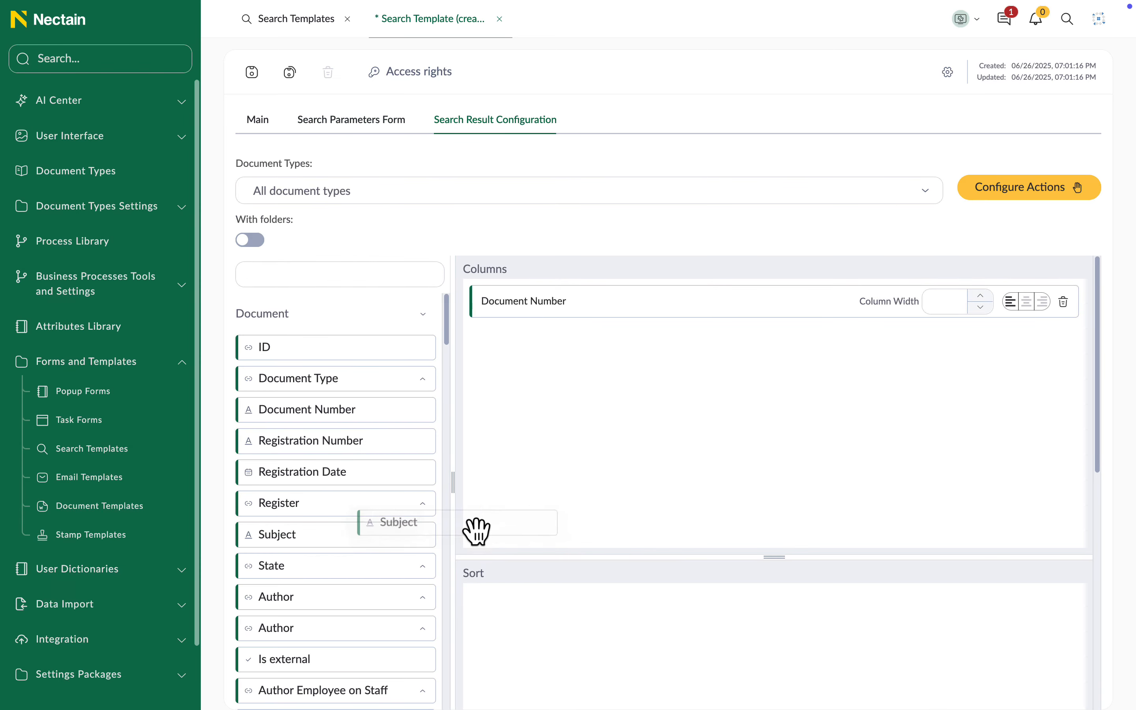
{"action": "left_click_drag", "start_coordinate": [385, 567], "coordinate": [550, 530]}
{"action": "left_click", "coordinate": [427, 600]}
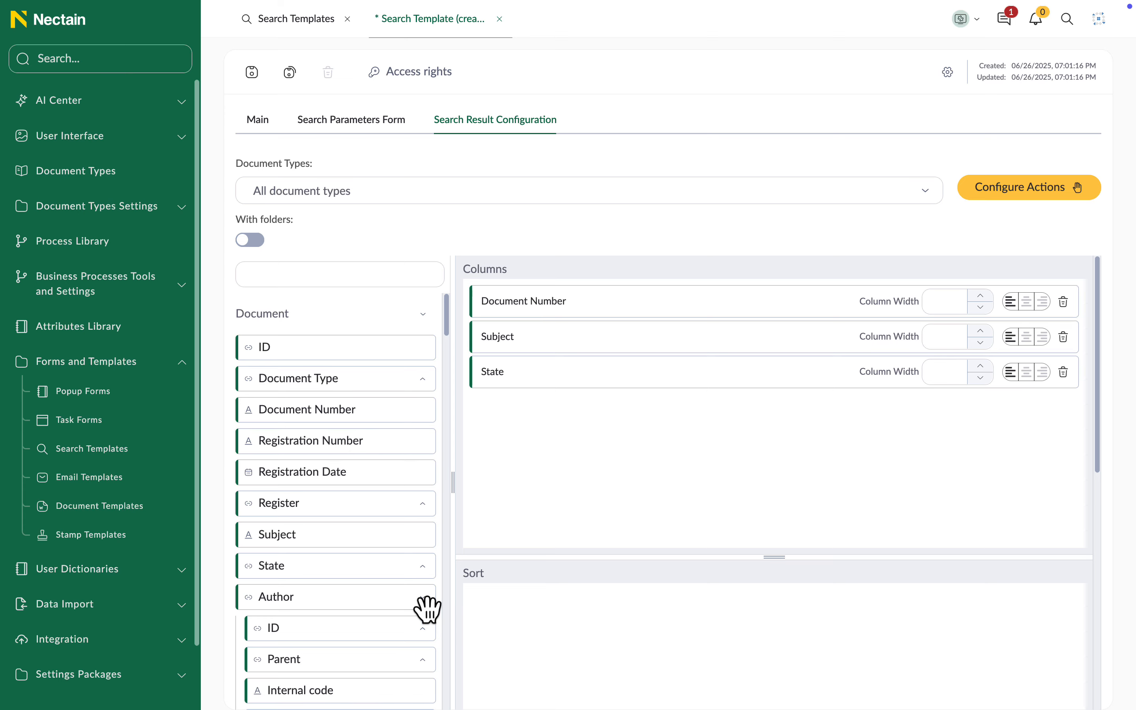
{"action": "scroll", "coordinate": [413, 619], "scroll_direction": "down", "scroll_amount": 2}
{"action": "left_click_drag", "start_coordinate": [406, 629], "coordinate": [547, 475]}
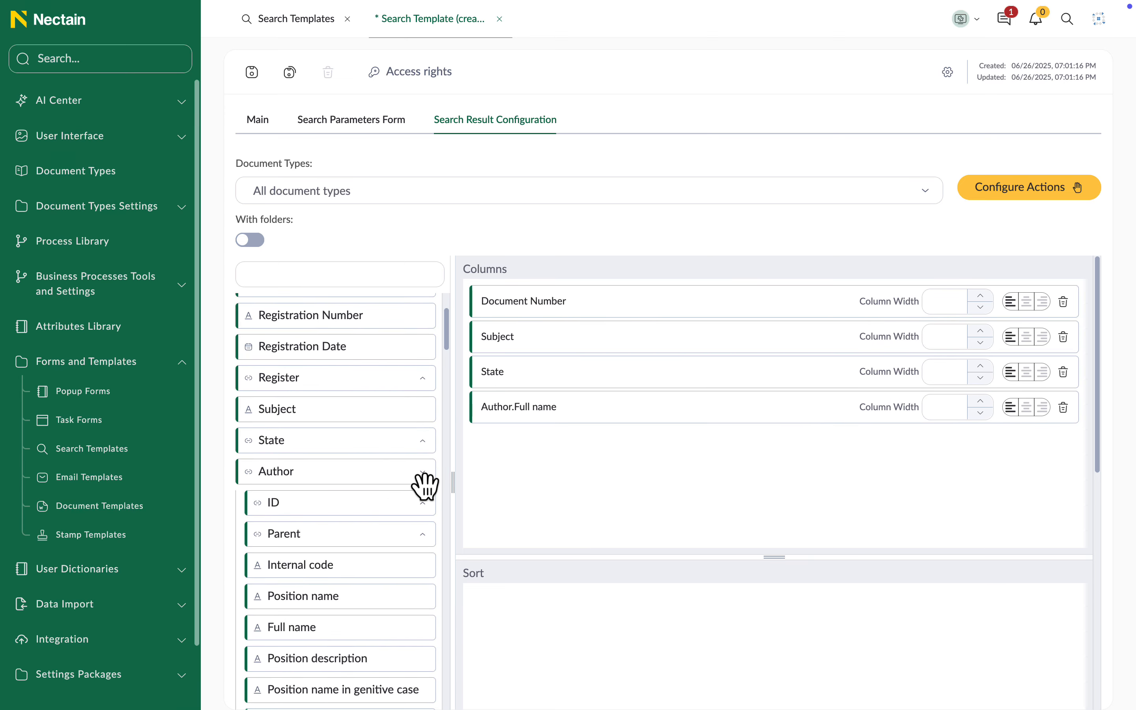
{"action": "left_click", "coordinate": [423, 472]}
Set the search results to sort by Document Number and bring the Colors section into view.
{"action": "scroll", "coordinate": [374, 334], "scroll_direction": "up", "scroll_amount": 2}
{"action": "left_click_drag", "start_coordinate": [347, 398], "coordinate": [553, 637]}
{"action": "scroll", "coordinate": [552, 632], "scroll_direction": "down", "scroll_amount": 4}
{"action": "scroll", "coordinate": [555, 639], "scroll_direction": "down", "scroll_amount": 1}
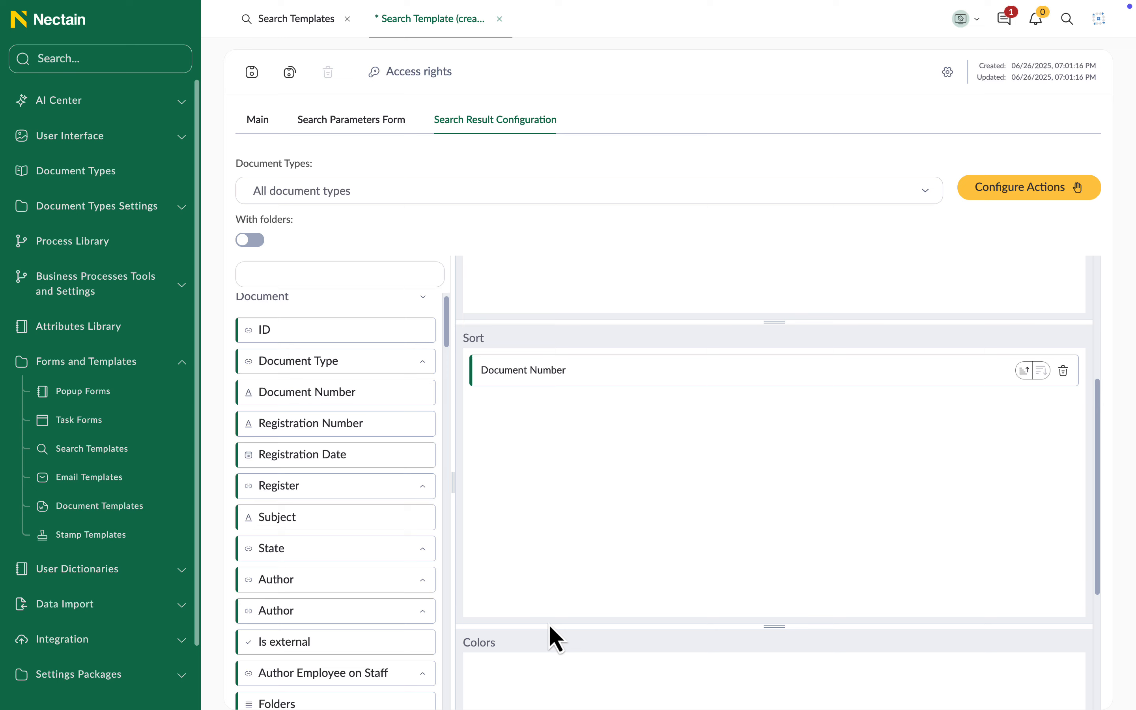
Limit the search results to the INV1 Invoice Inbound Manual document type.
{"action": "left_click", "coordinate": [544, 192]}
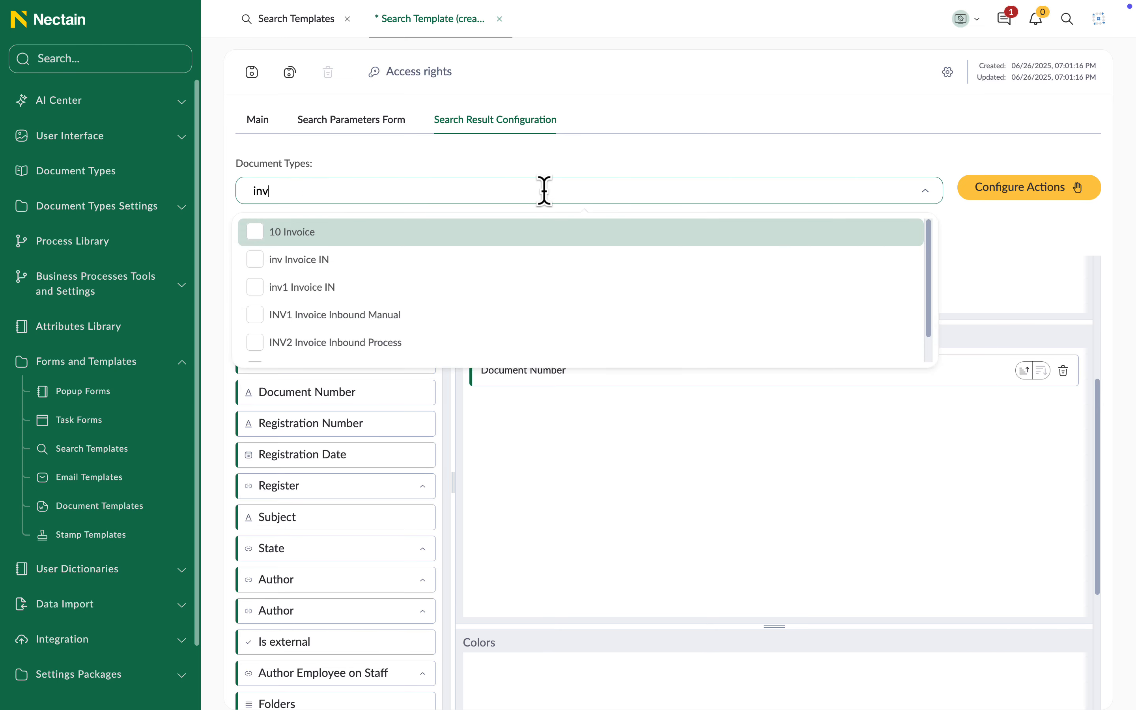
{"action": "left_click", "coordinate": [530, 315]}
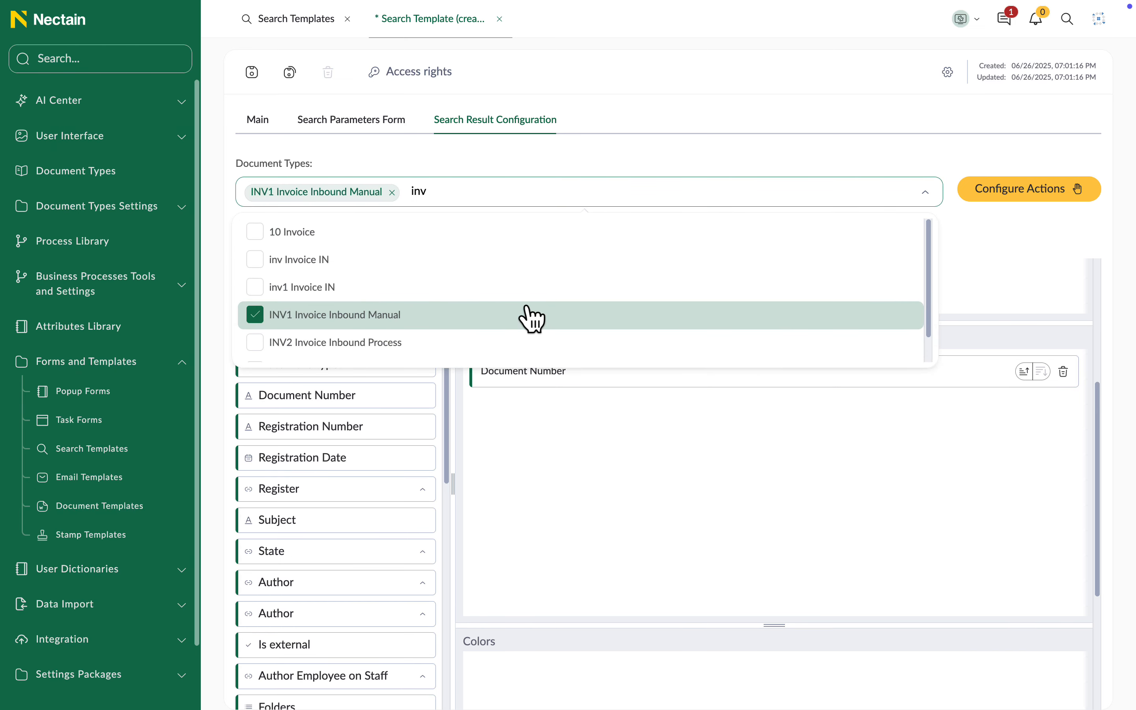
{"action": "left_click", "coordinate": [963, 266]}
Enable results with folders using the Smart Folders rule, and save the search template.
{"action": "left_click", "coordinate": [253, 244]}
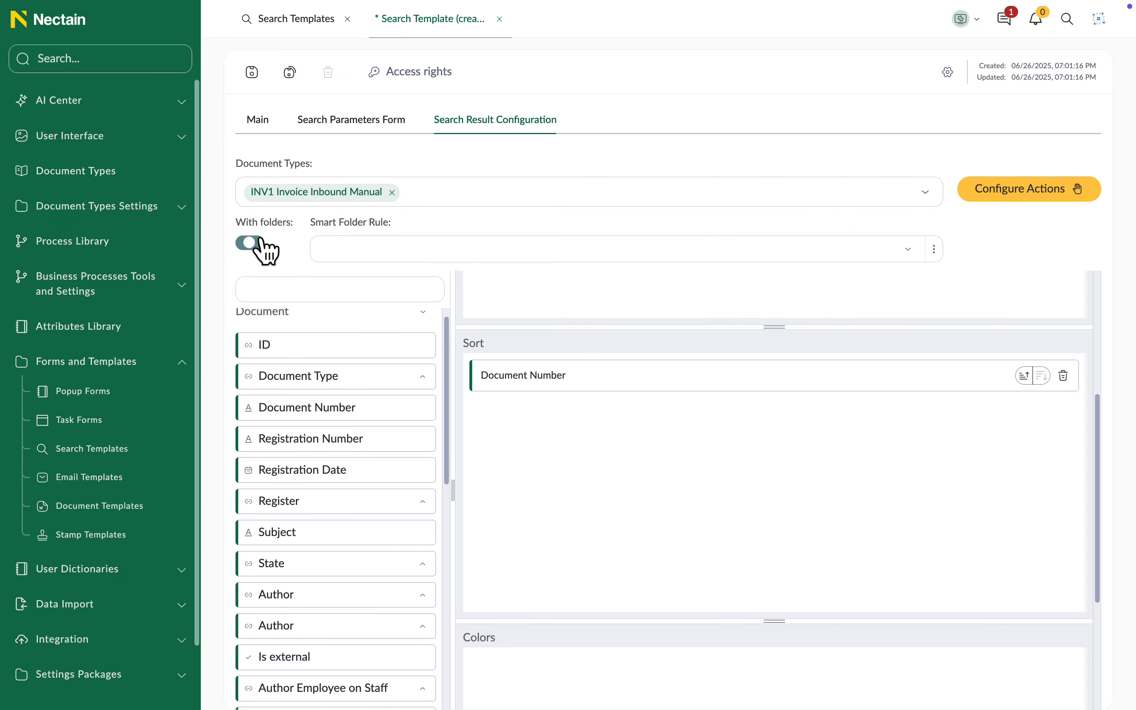
{"action": "left_click", "coordinate": [911, 257]}
{"action": "scroll", "coordinate": [880, 350], "scroll_direction": "down", "scroll_amount": 5}
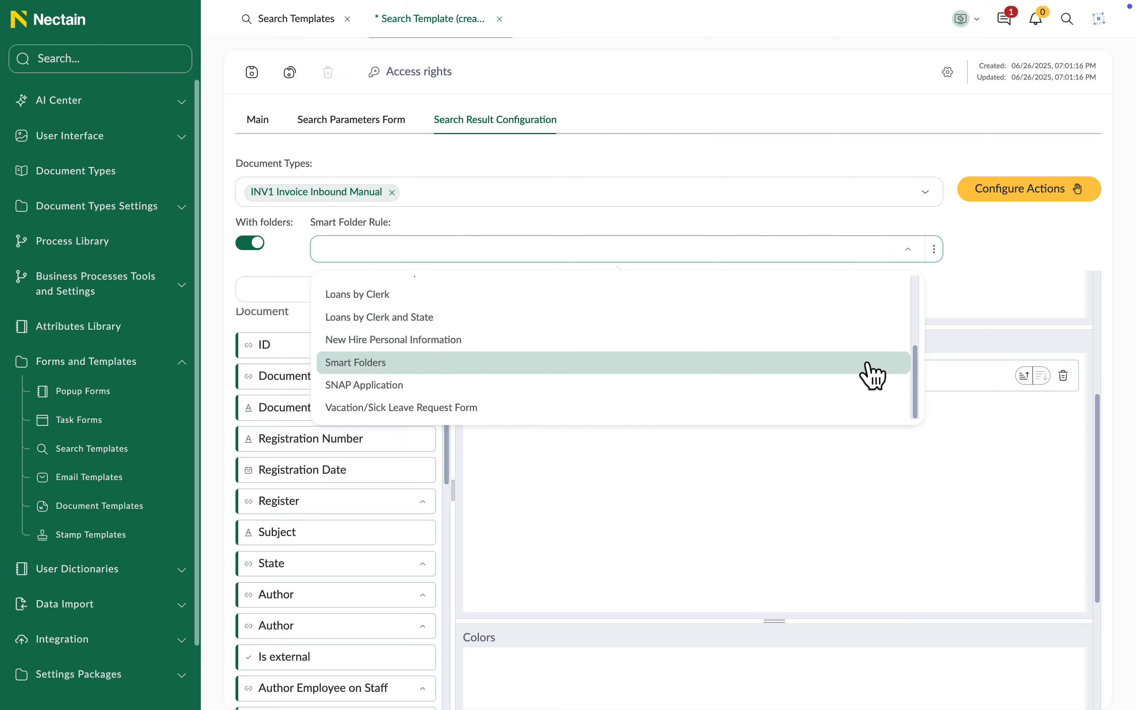
{"action": "left_click", "coordinate": [869, 361]}
{"action": "key", "text": "ctrl+s"}
Grant access rights on the search template to the admin user and save the entry.
{"action": "left_click", "coordinate": [948, 73]}
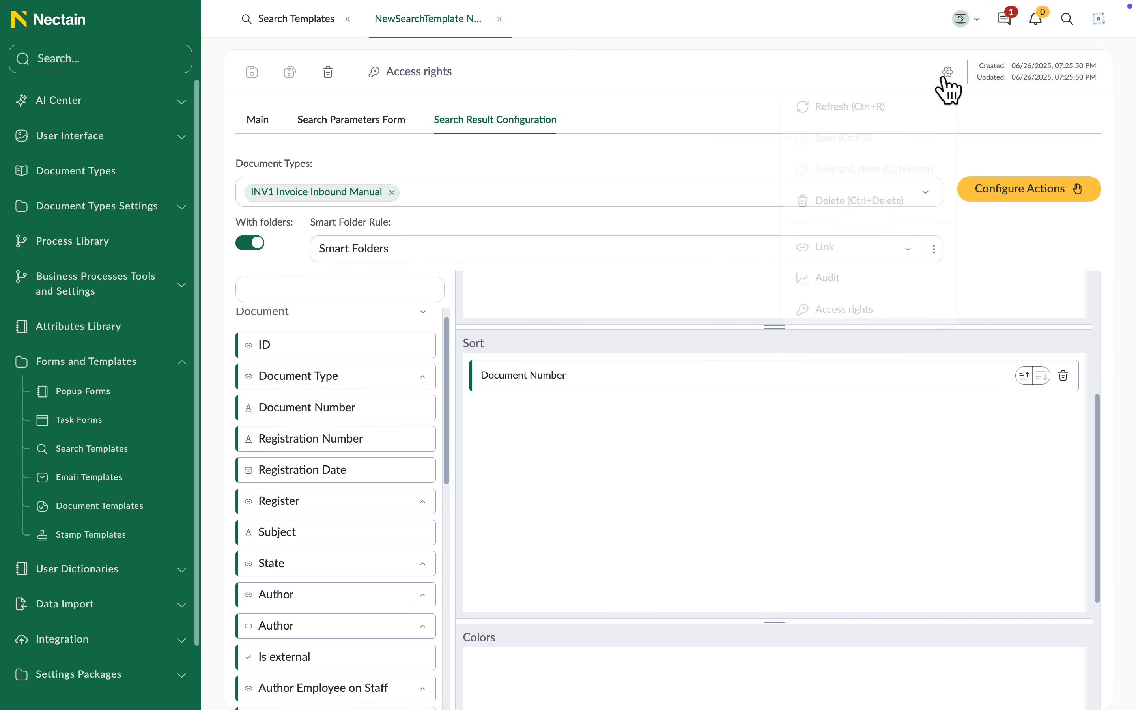
{"action": "left_click", "coordinate": [875, 310]}
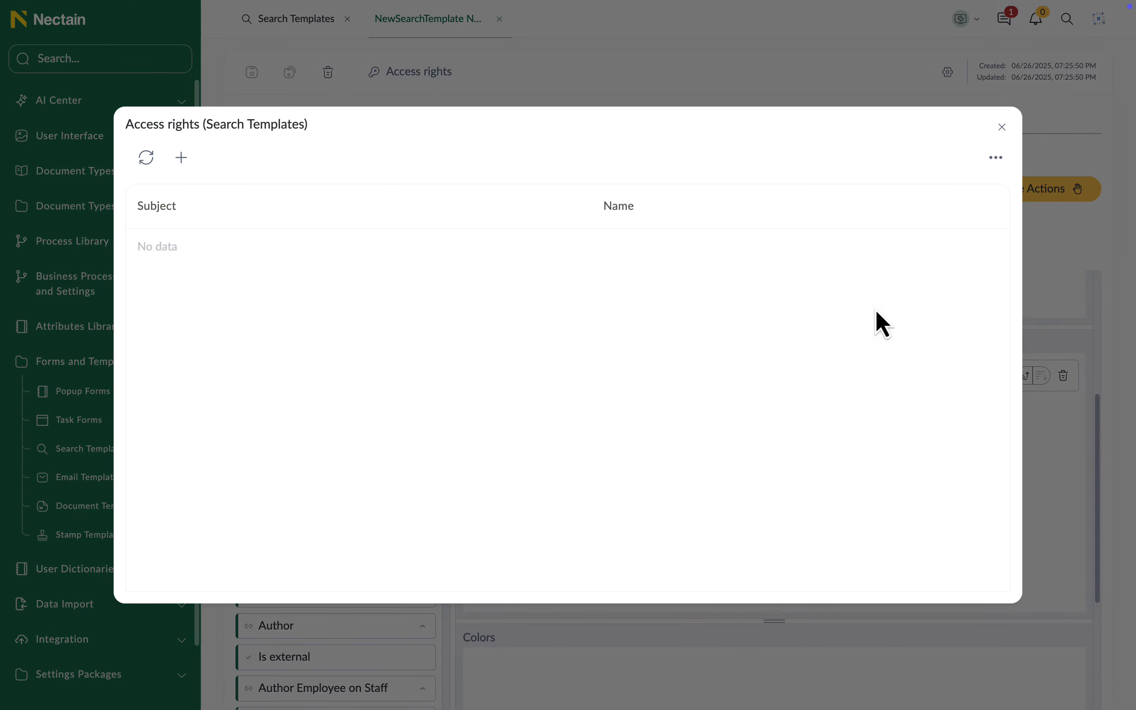
{"action": "left_click", "coordinate": [182, 158]}
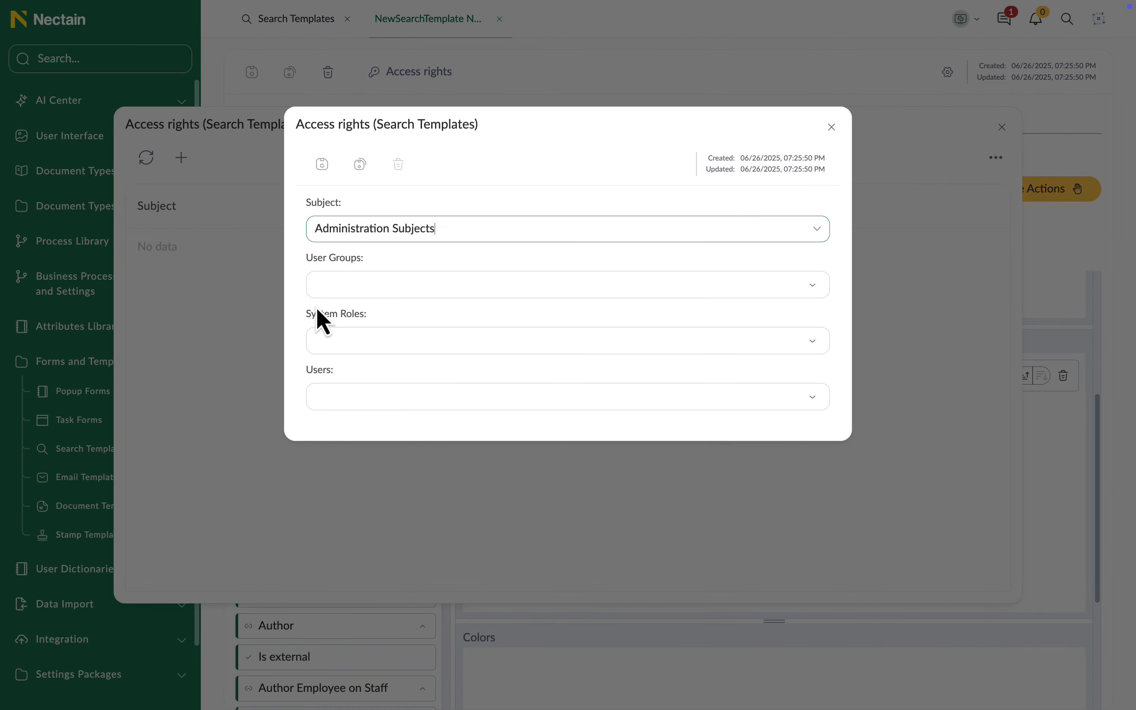
{"action": "left_click", "coordinate": [354, 391]}
{"action": "type", "text": "ad"}
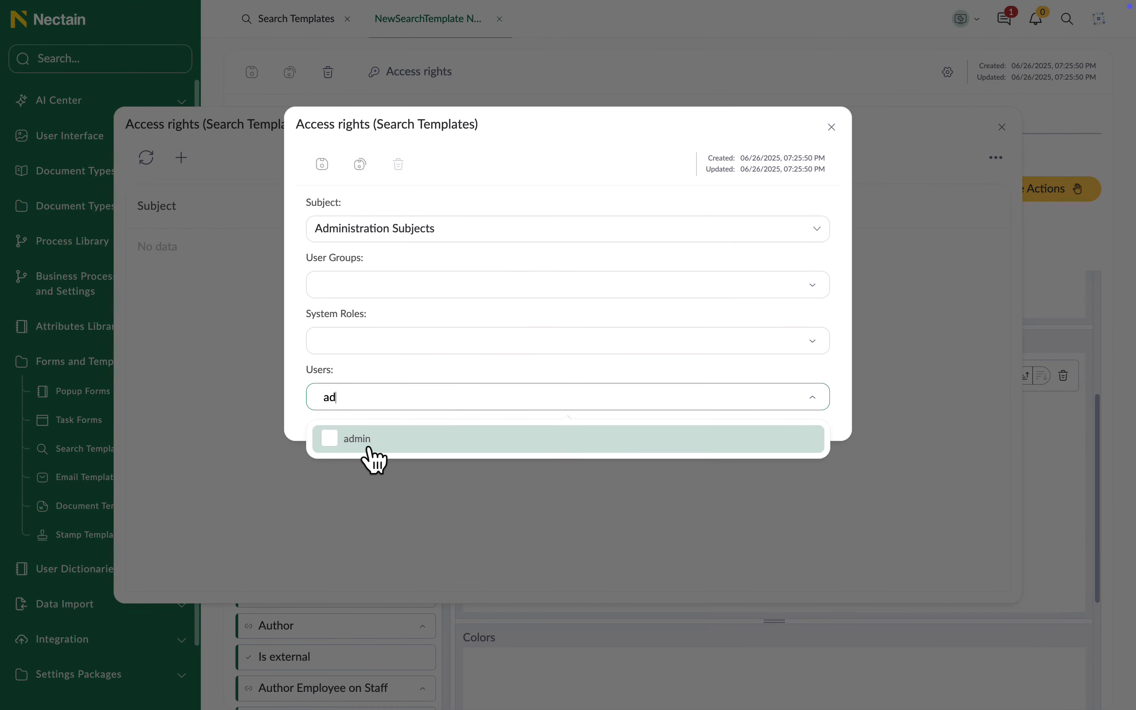
{"action": "left_click", "coordinate": [367, 441]}
{"action": "left_click", "coordinate": [323, 164]}
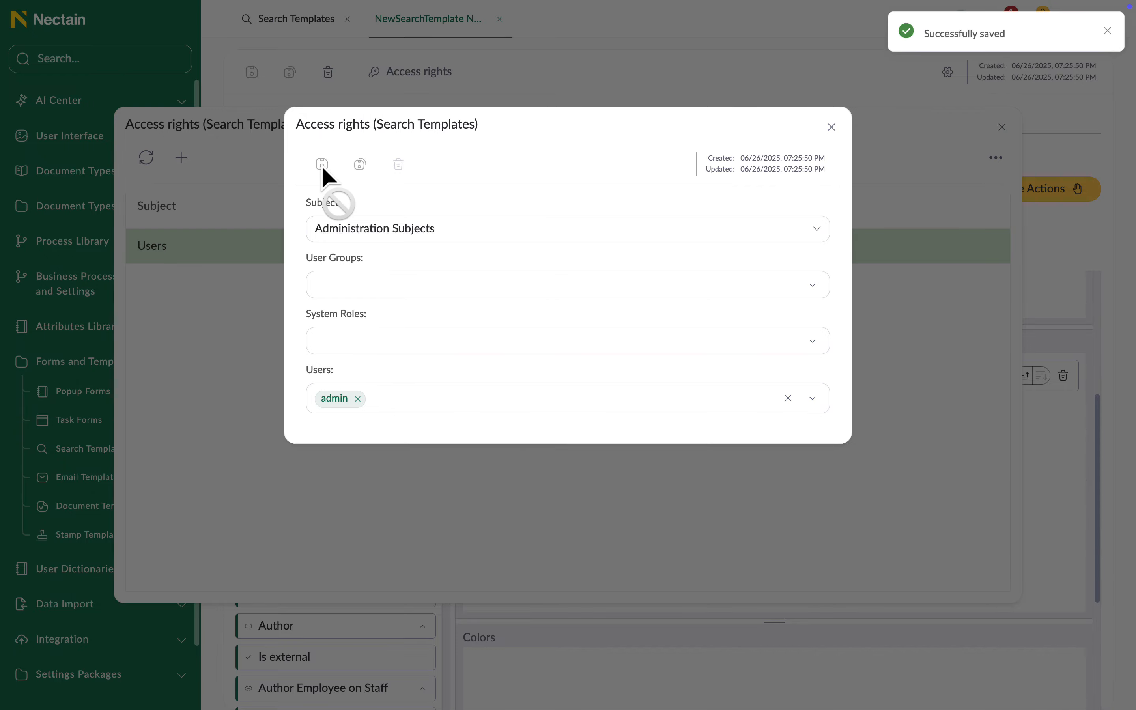
Switch to the Documents desktop and open a document search based on the NewSearchTemplate template.
{"action": "left_click", "coordinate": [971, 26]}
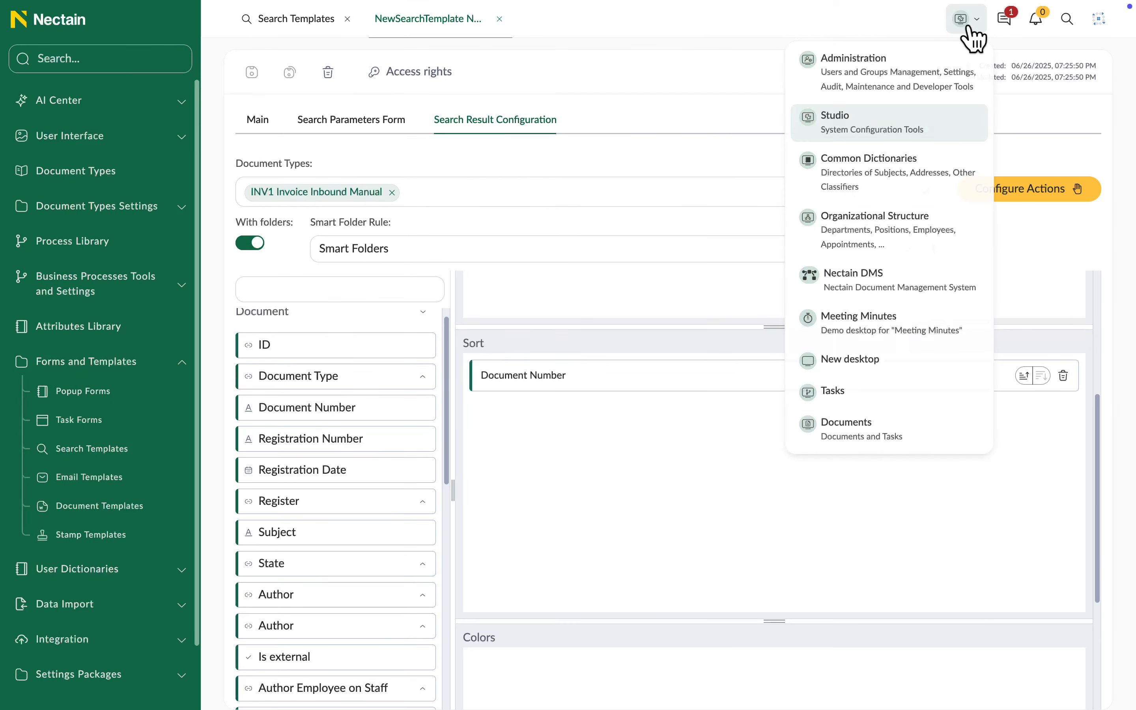
{"action": "left_click", "coordinate": [904, 429]}
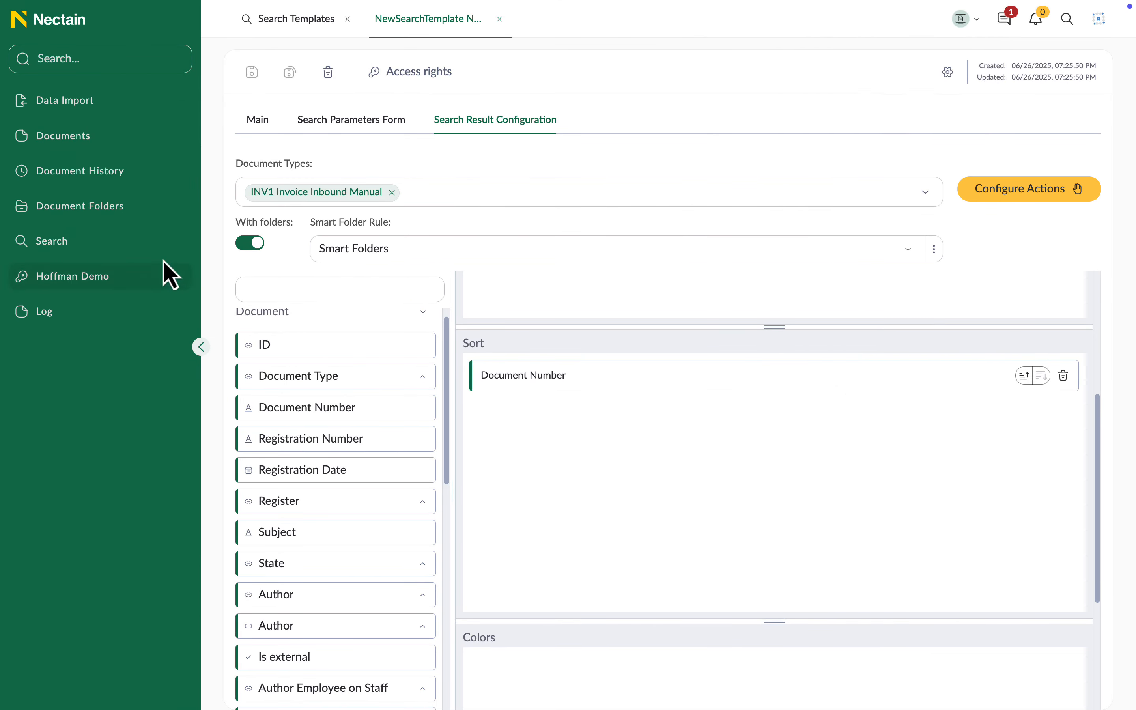
{"action": "left_click", "coordinate": [138, 244]}
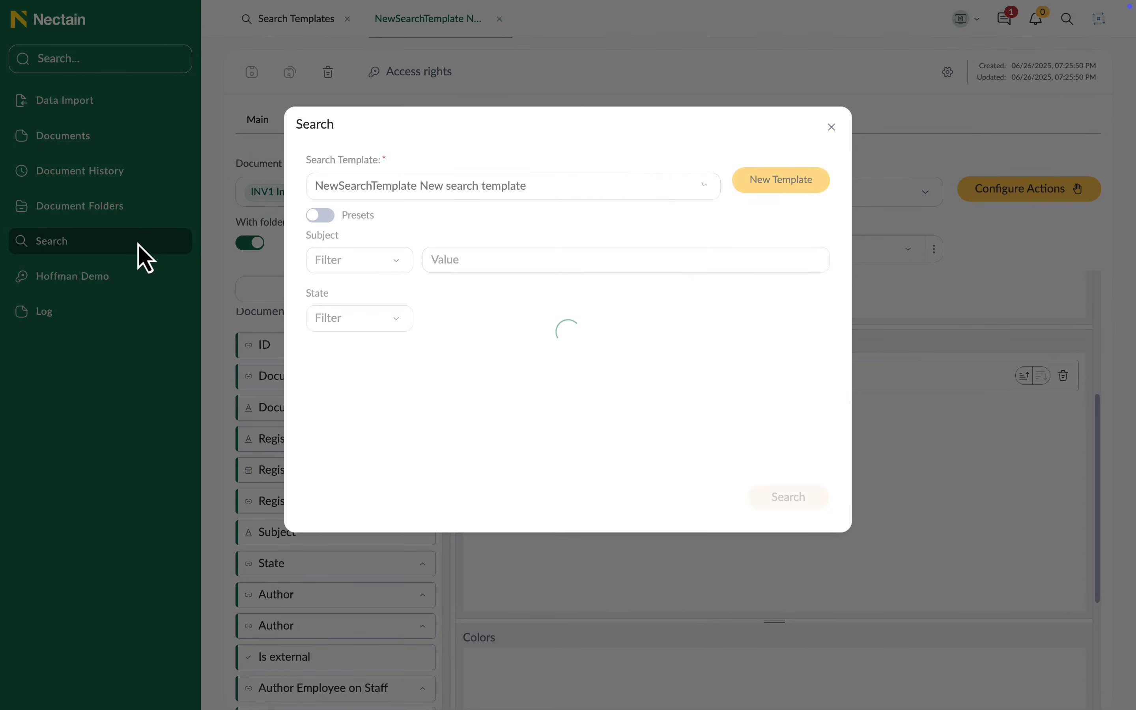
{"action": "left_click", "coordinate": [704, 192]}
{"action": "left_click", "coordinate": [704, 192]}
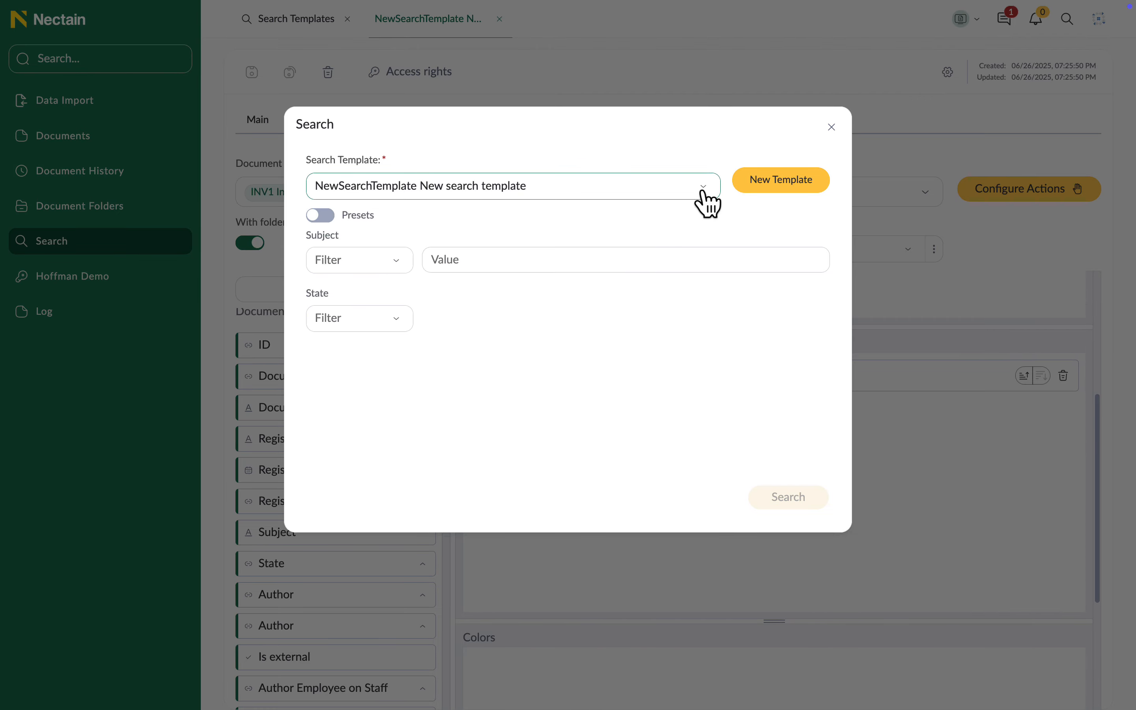
Search for documents whose State equals Completed, and review the parameters of that search.
{"action": "left_click", "coordinate": [400, 326]}
{"action": "left_click", "coordinate": [392, 377]}
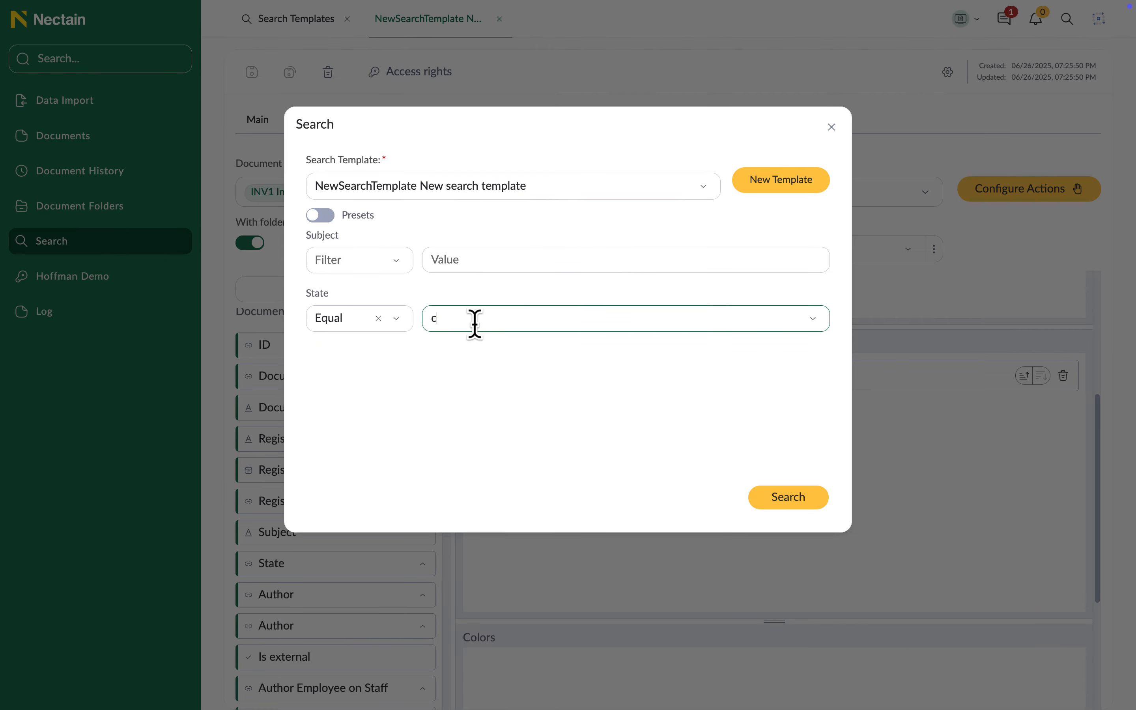
{"action": "left_click", "coordinate": [484, 358]}
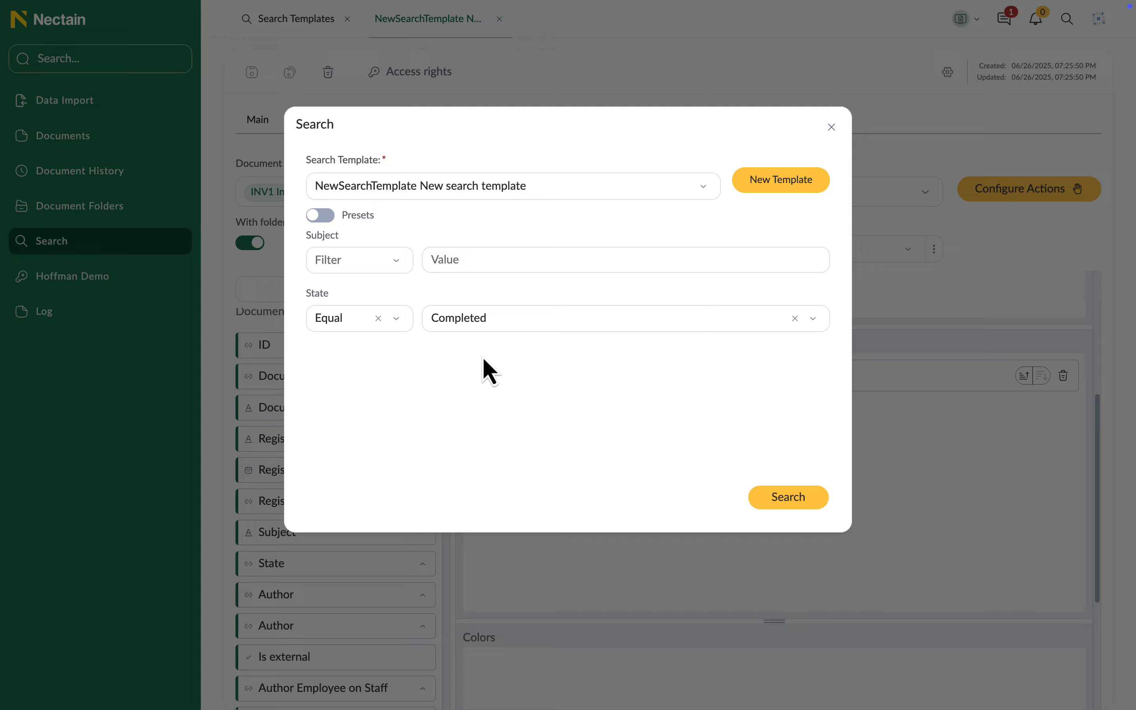
{"action": "left_click", "coordinate": [798, 498]}
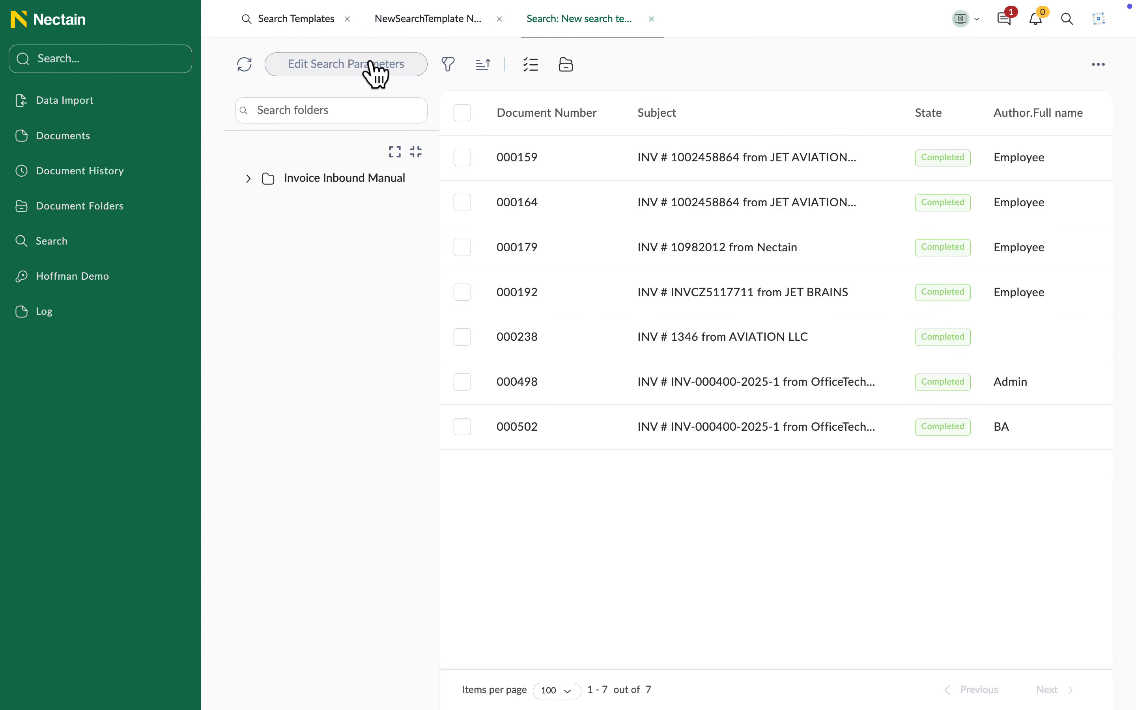
{"action": "left_click", "coordinate": [375, 75]}
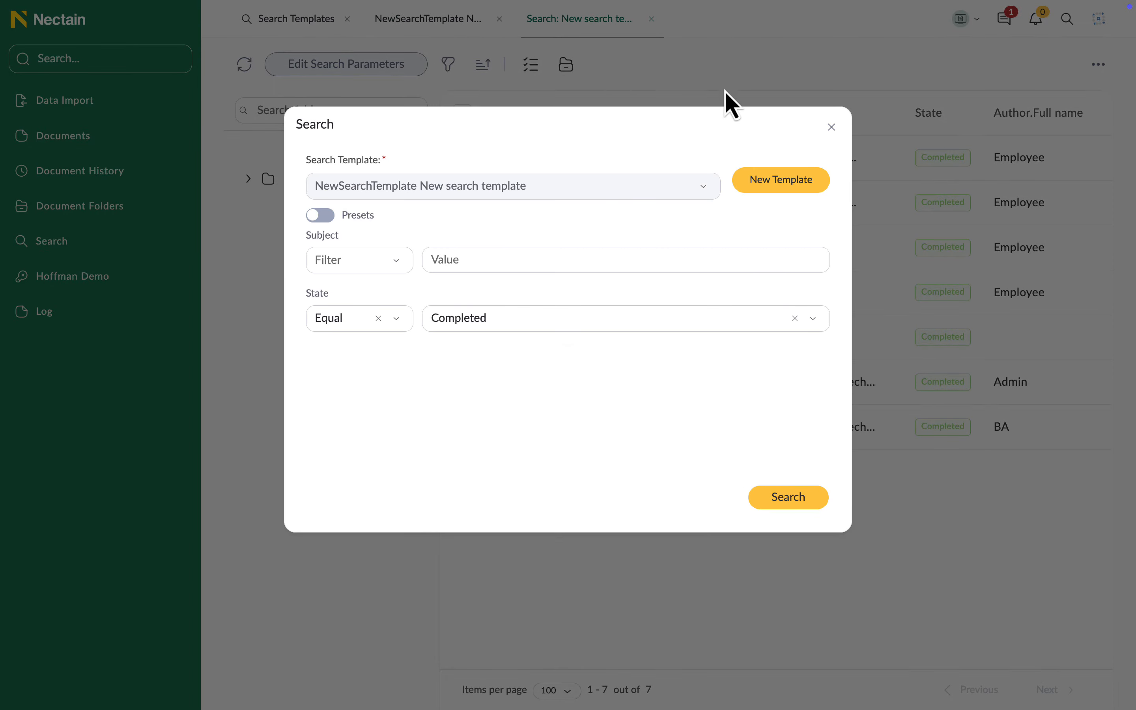
{"action": "left_click", "coordinate": [835, 126]}
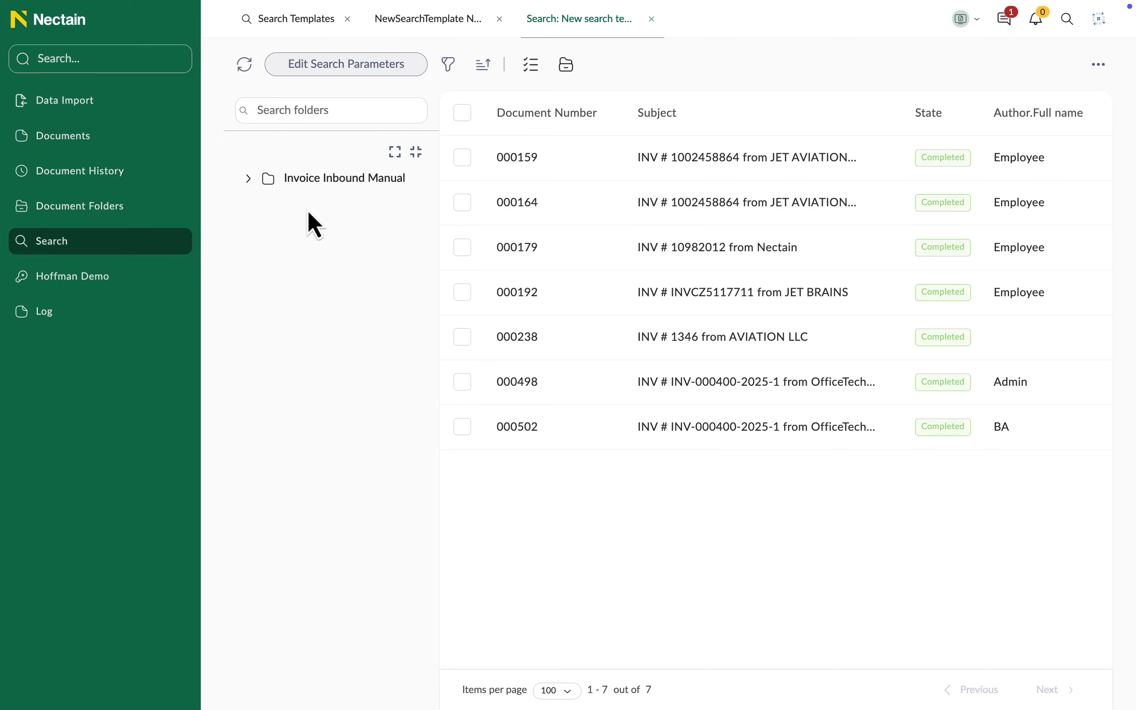
In a new search, save a preset named "New preset" with the State filter set to Equal Completed.
{"action": "left_click", "coordinate": [132, 242]}
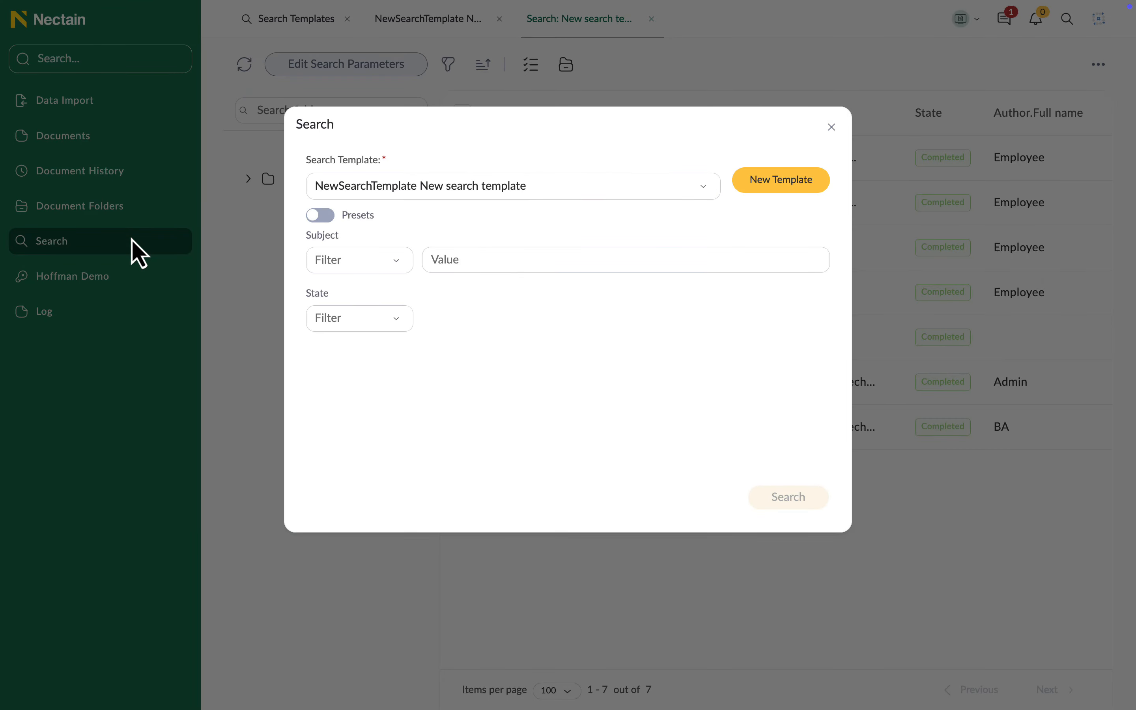
{"action": "left_click", "coordinate": [314, 217]}
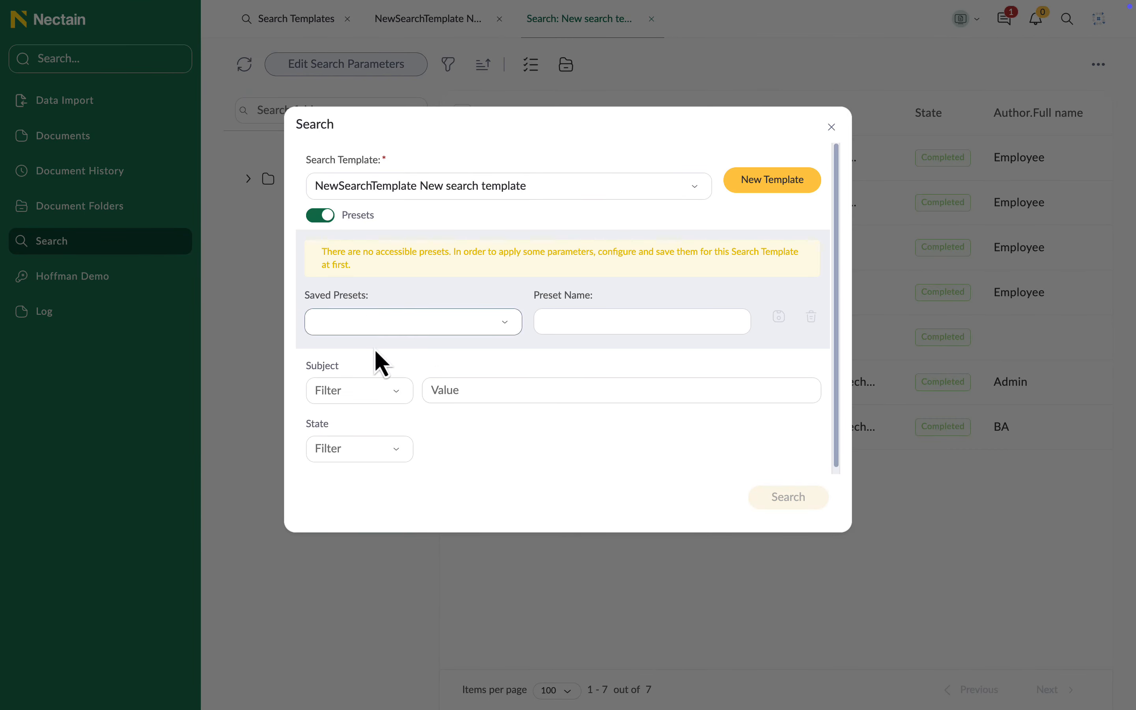
{"action": "left_click", "coordinate": [404, 451]}
{"action": "left_click", "coordinate": [392, 511]}
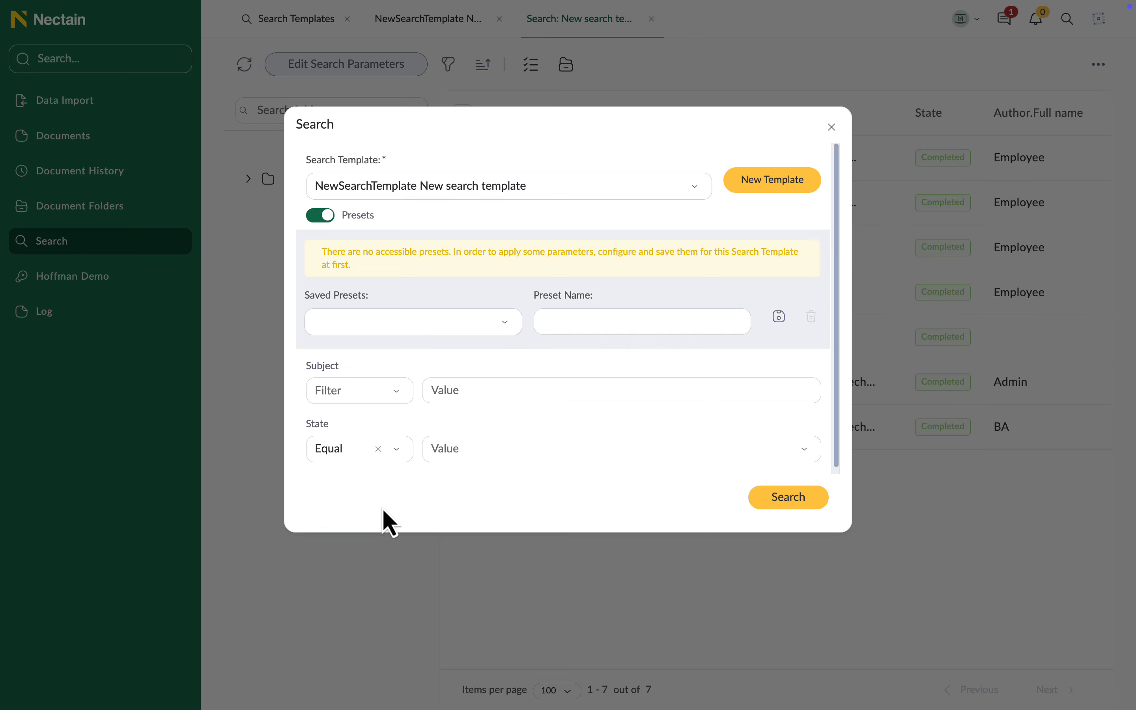
{"action": "left_click", "coordinate": [482, 452]}
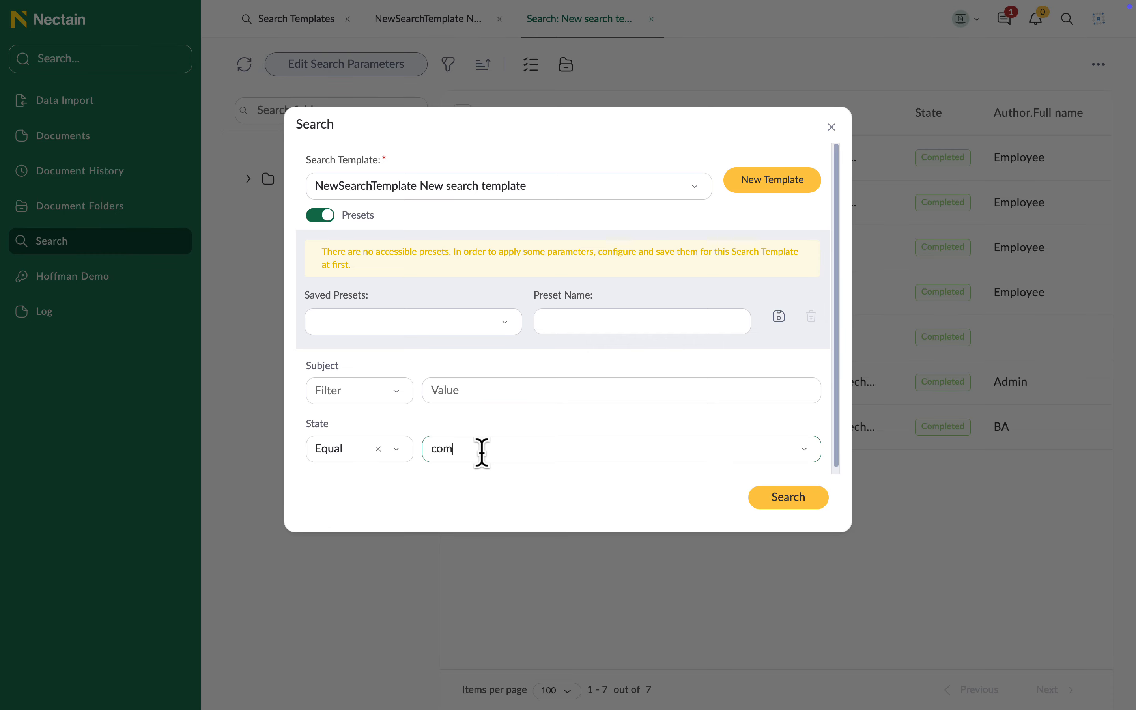
{"action": "left_click", "coordinate": [500, 488]}
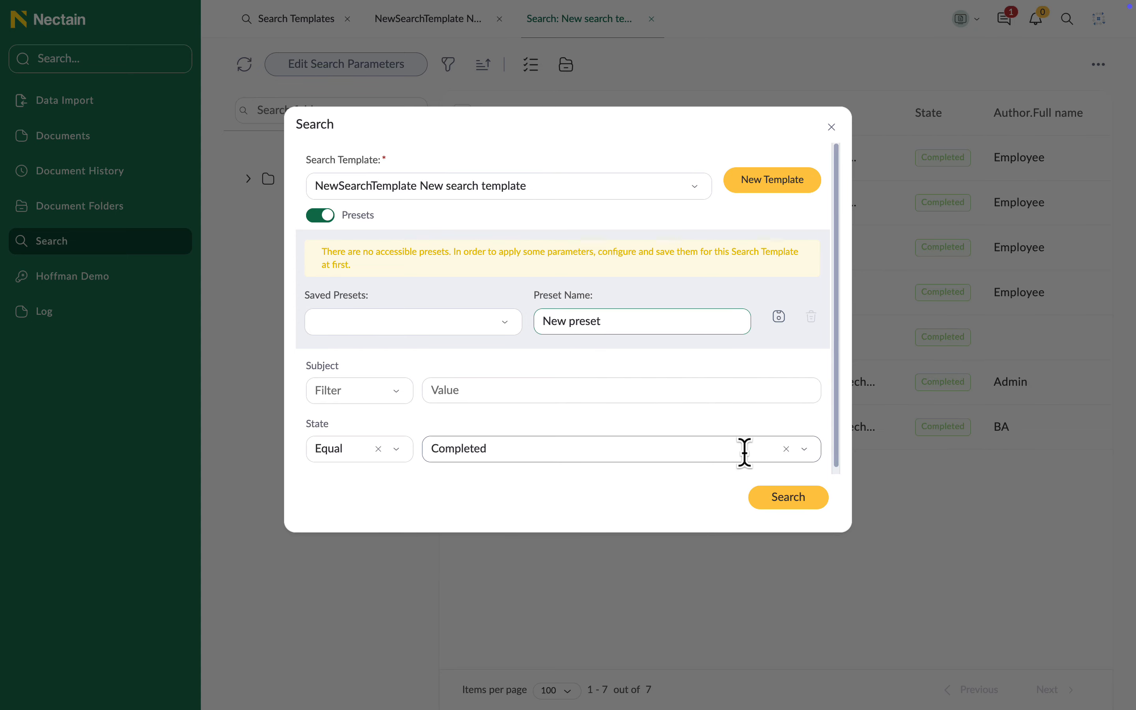
{"action": "left_click", "coordinate": [779, 321]}
Run another search with NewSearchTemplate using the saved preset "New preset".
{"action": "left_click", "coordinate": [153, 242]}
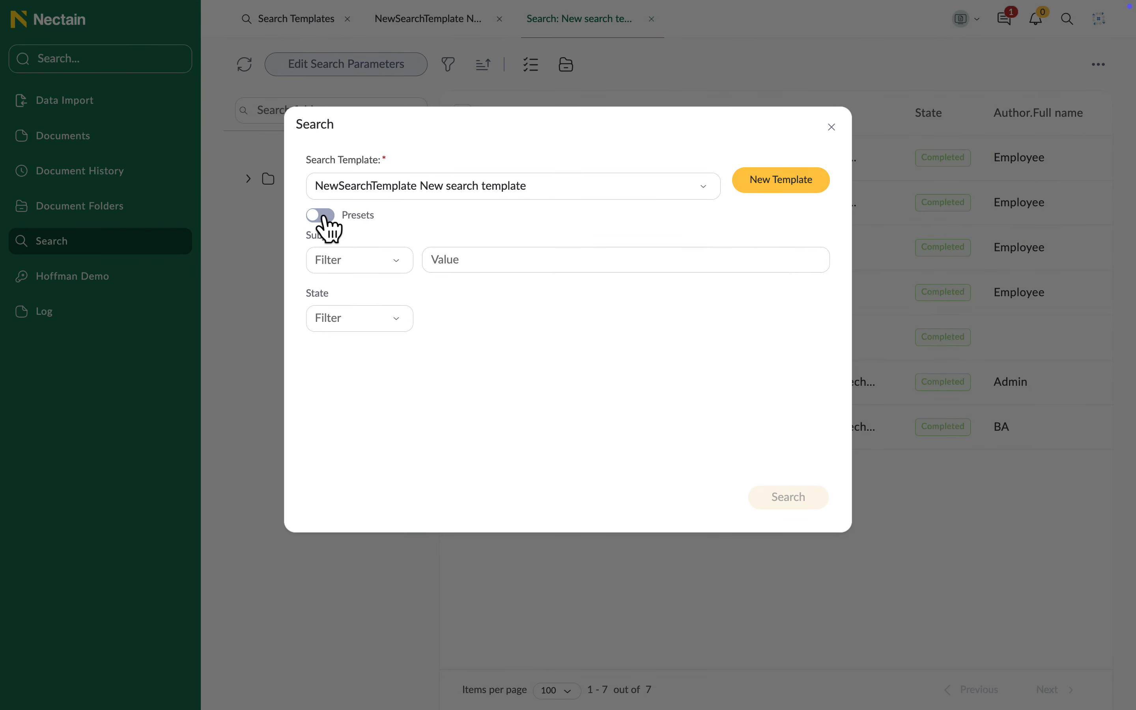
{"action": "left_click", "coordinate": [324, 216]}
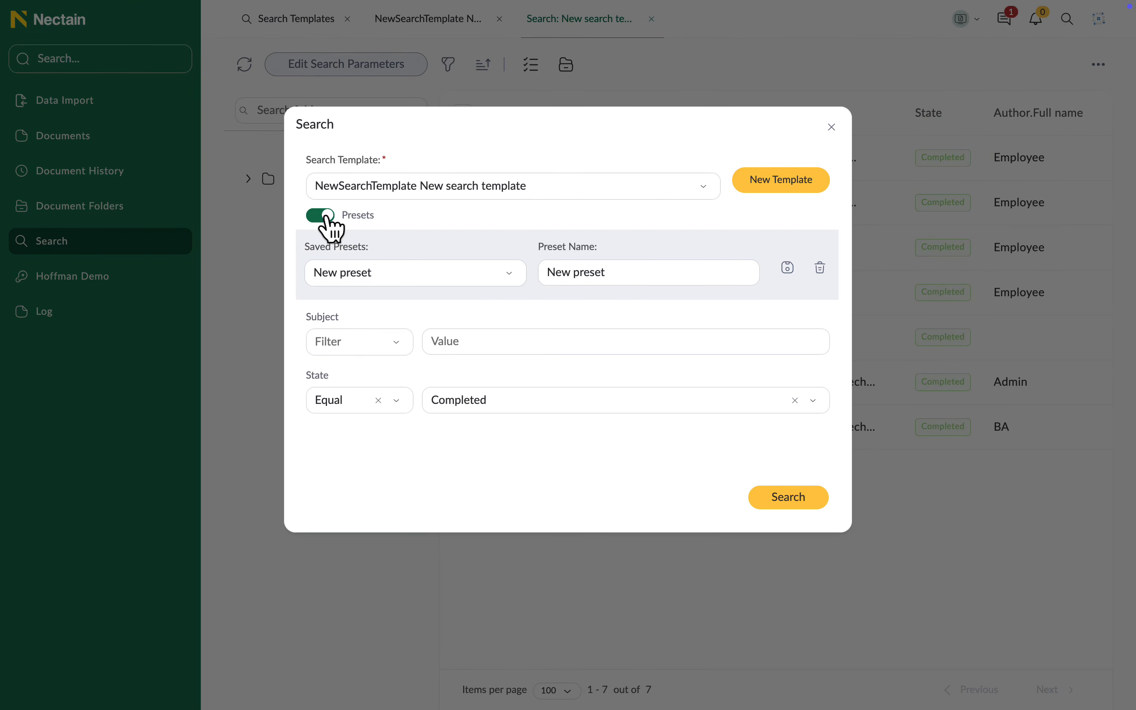
{"action": "left_click", "coordinate": [789, 498]}
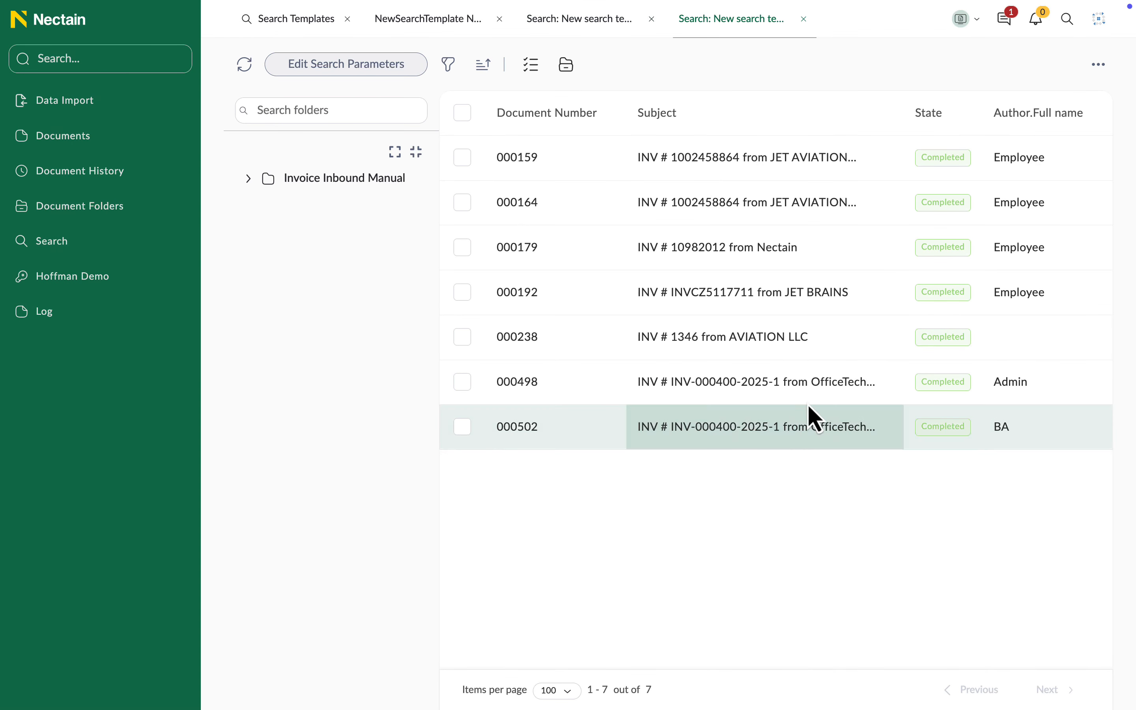
Switch back to the Studio desktop and open the list of calendars in the User Interface settings.
{"action": "left_click", "coordinate": [976, 30]}
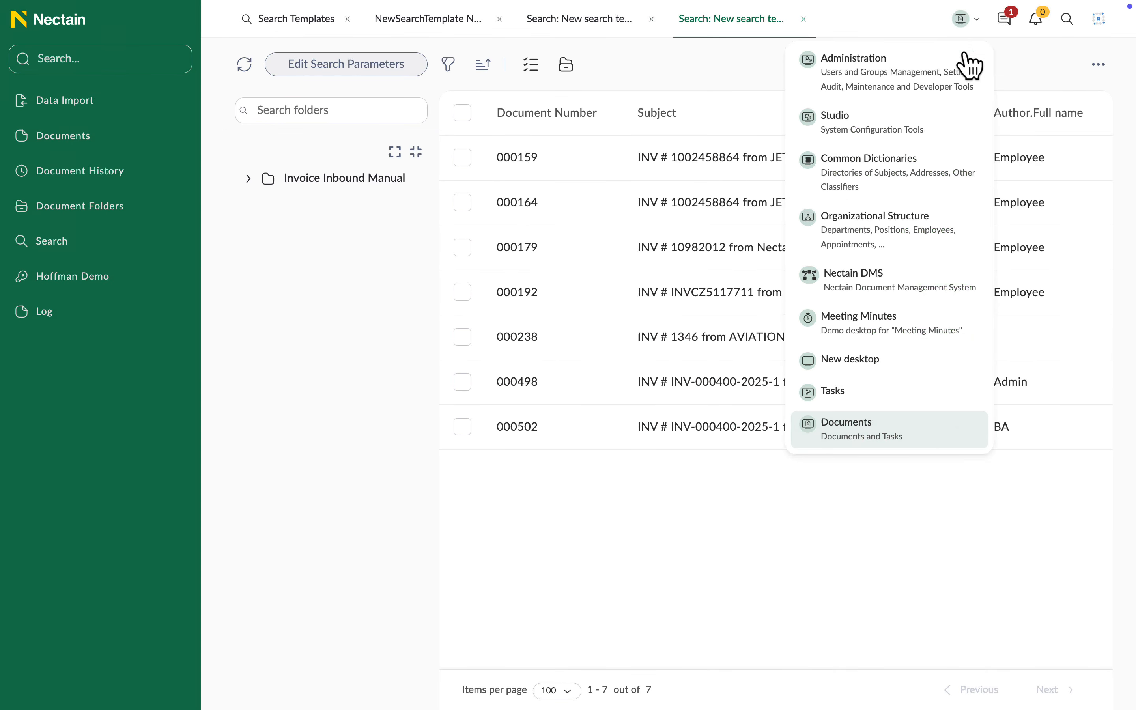
{"action": "left_click", "coordinate": [937, 133]}
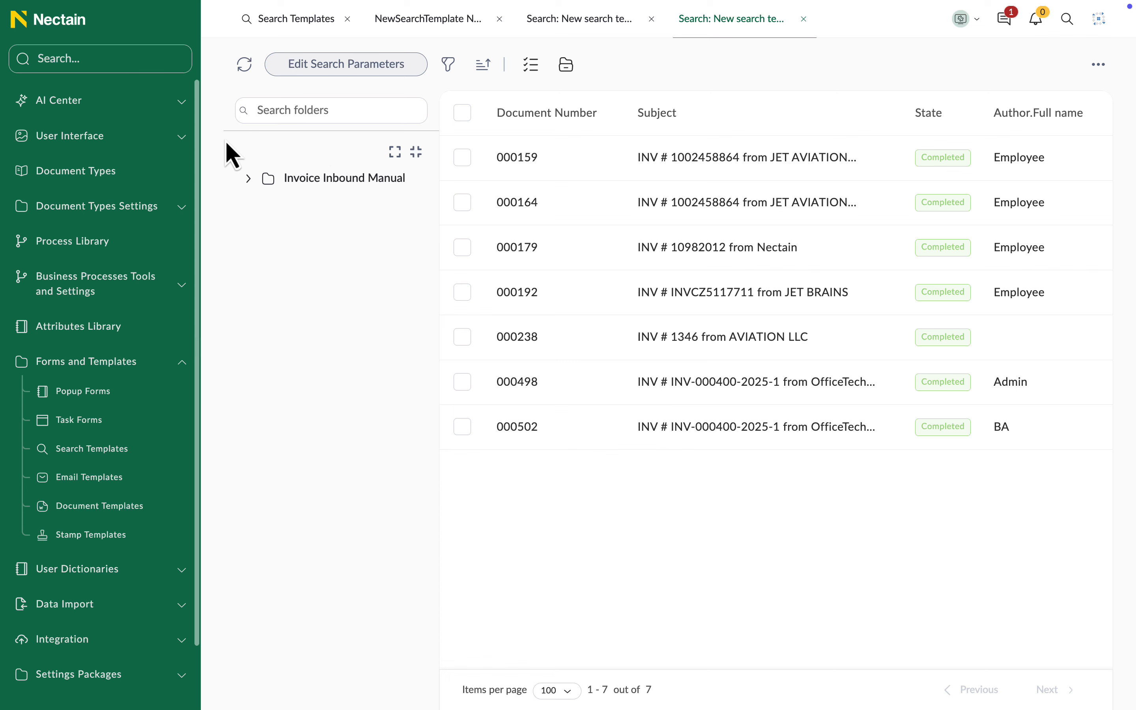
{"action": "left_click", "coordinate": [182, 138]}
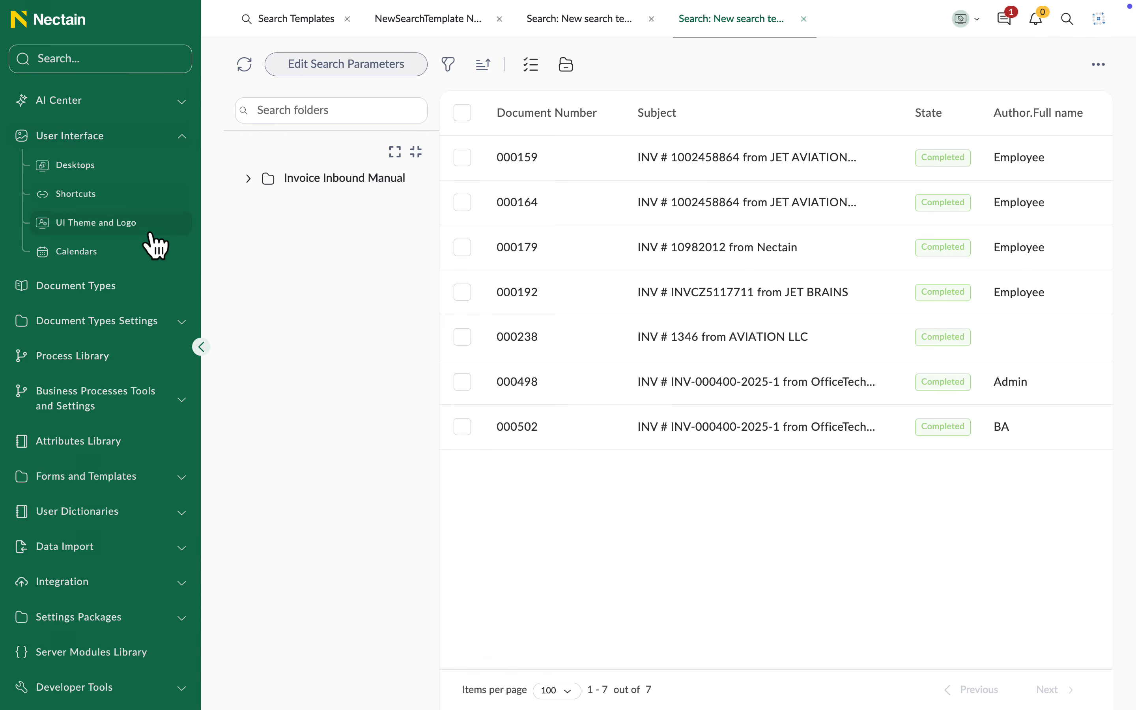
{"action": "left_click", "coordinate": [148, 247]}
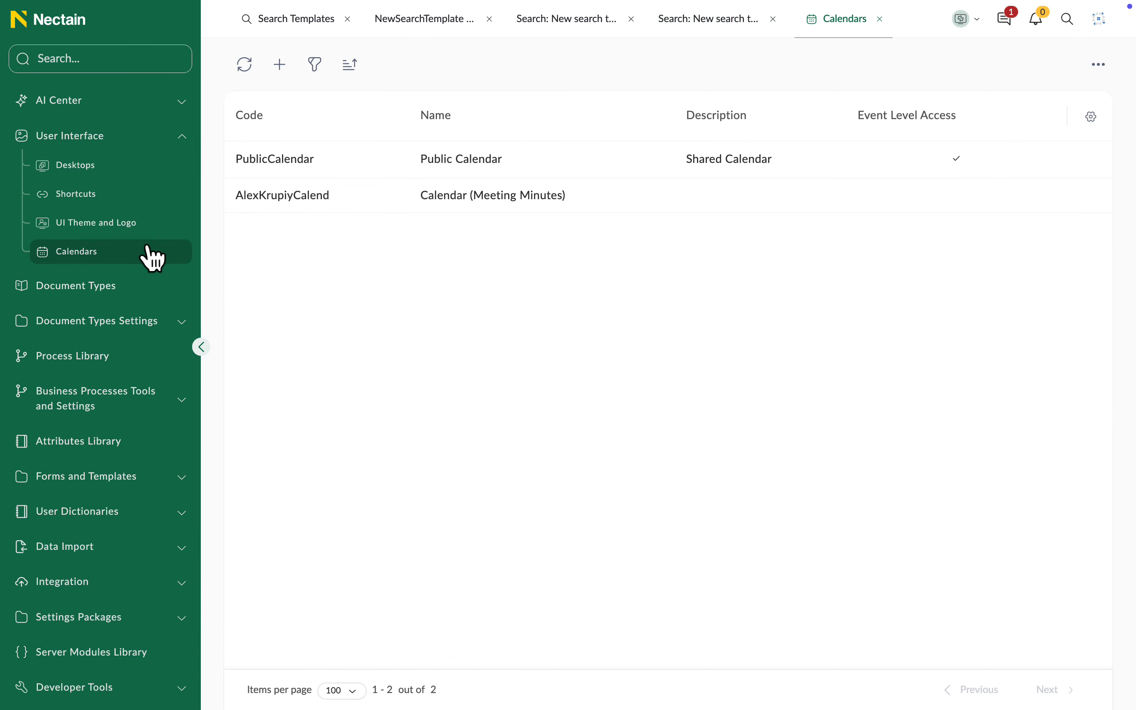
Create a calendar with the code NewCalendar and "New Calendar" as both its name and description.
{"action": "left_click", "coordinate": [280, 66]}
{"action": "left_click", "coordinate": [280, 240]}
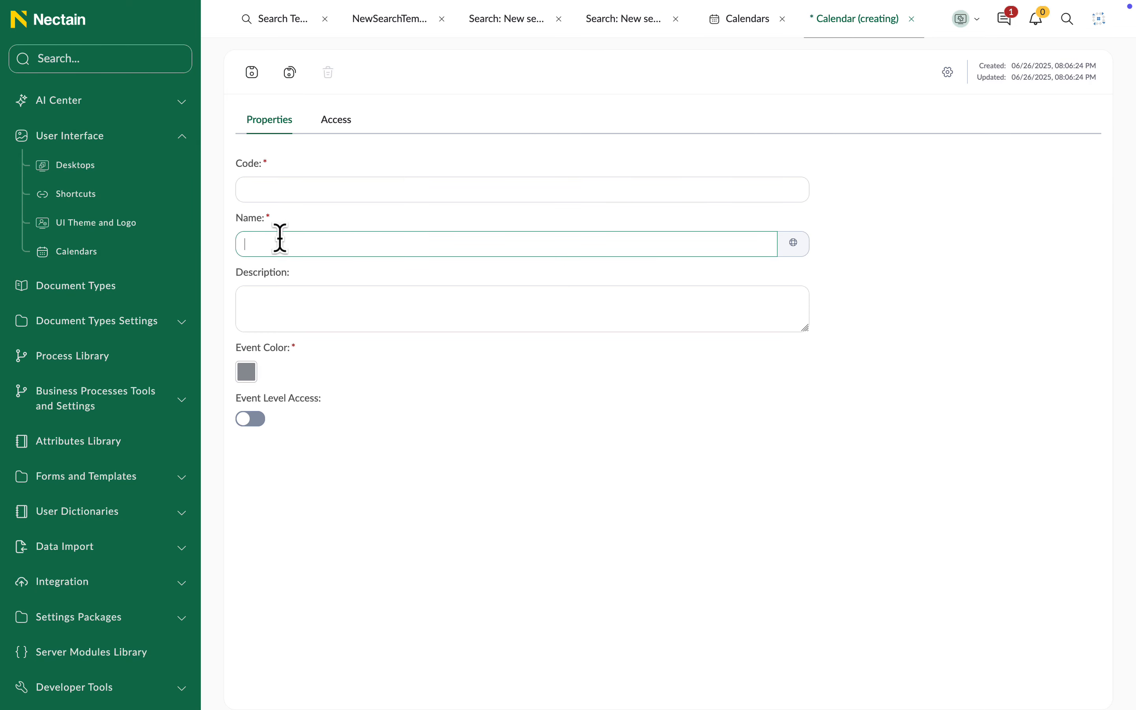
{"action": "left_click", "coordinate": [281, 300]}
{"action": "type", "text": "New Calendar"}
{"action": "left_click", "coordinate": [281, 187]}
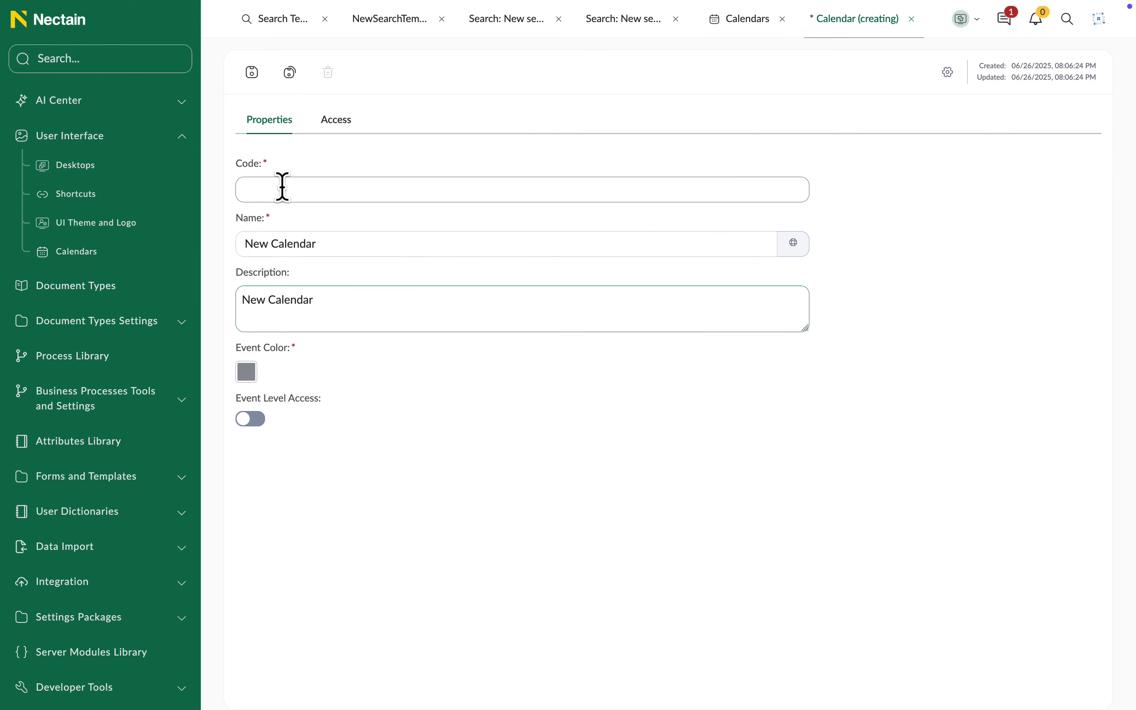
{"action": "type", "text": "New Calendar"}
{"action": "left_click", "coordinate": [271, 187]}
{"action": "key", "text": "BackSpace"}
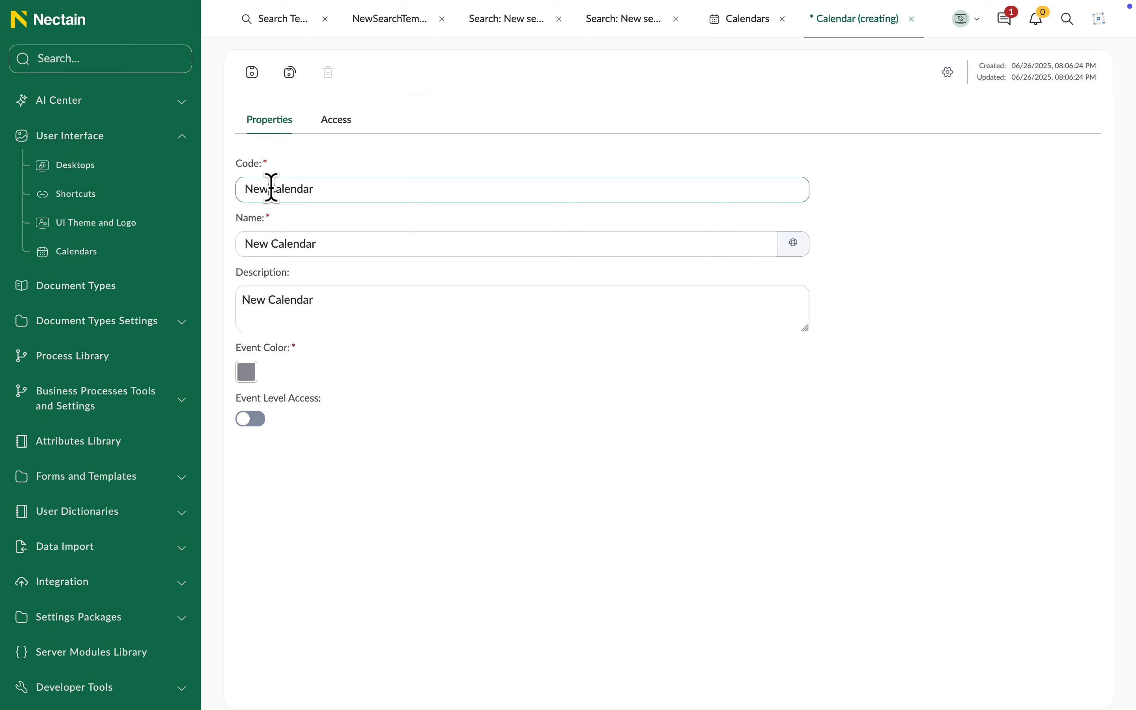
Set the calendar's event color to light blue, enable Event Level Access and save the calendar.
{"action": "left_click", "coordinate": [248, 369]}
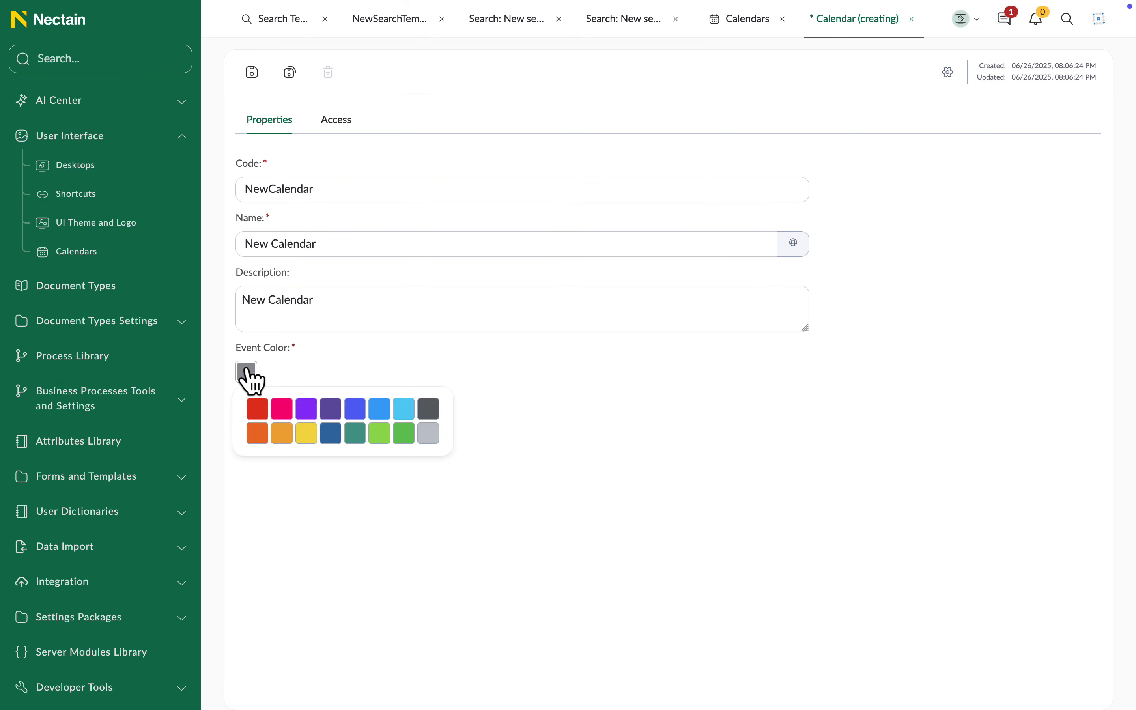
{"action": "left_click", "coordinate": [403, 410]}
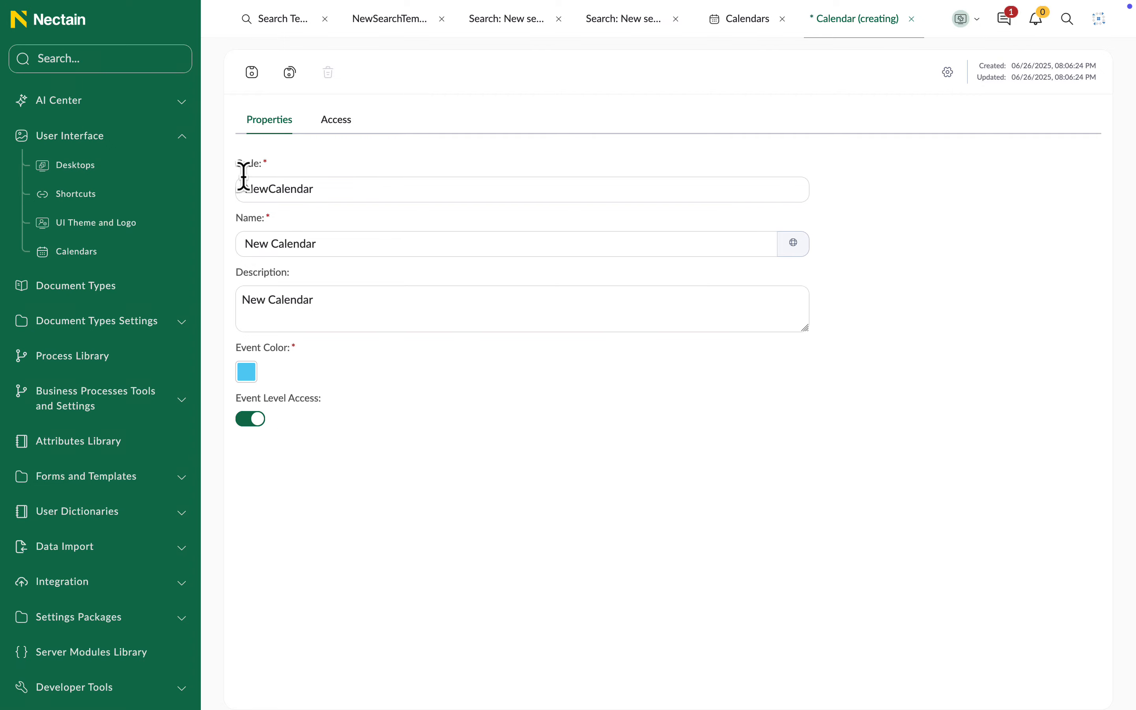
{"action": "left_click", "coordinate": [249, 84]}
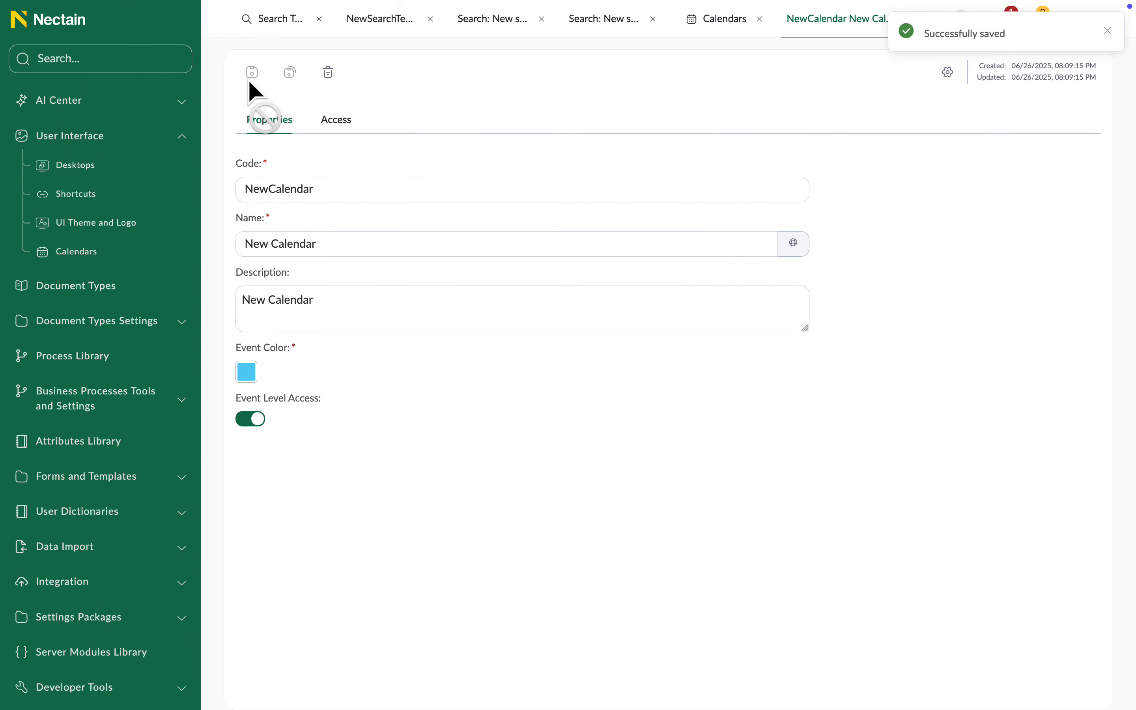
Give the admin user access to the calendar's events with the Author role.
{"action": "left_click", "coordinate": [335, 121]}
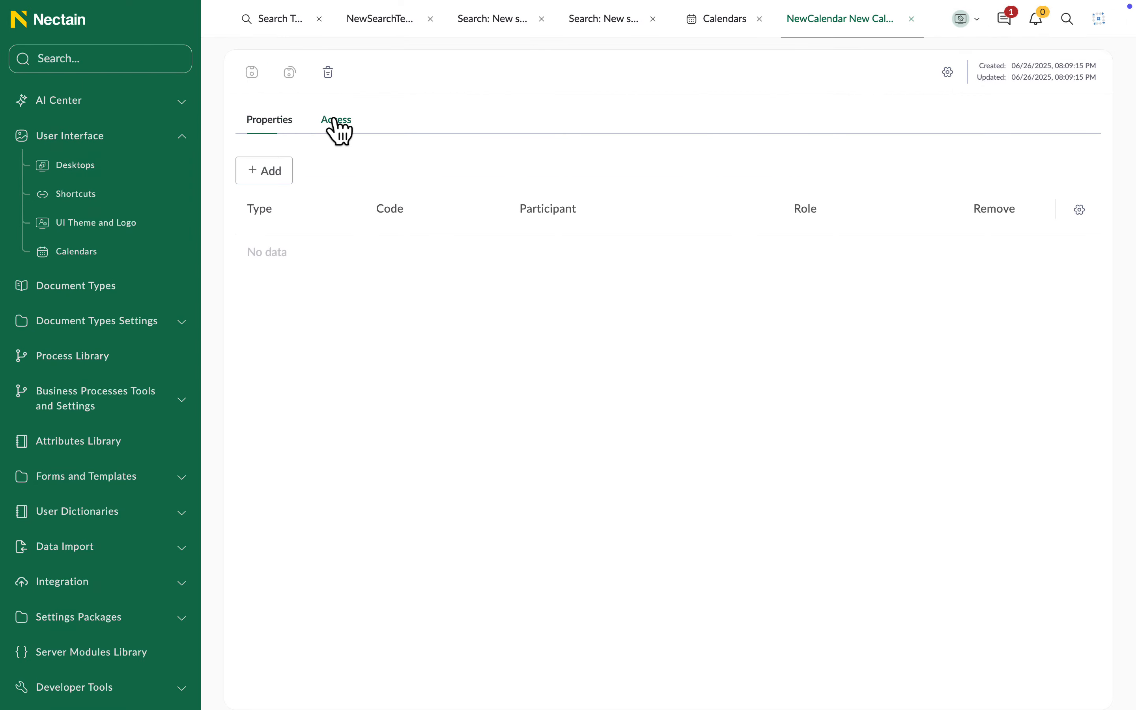
{"action": "left_click", "coordinate": [276, 179]}
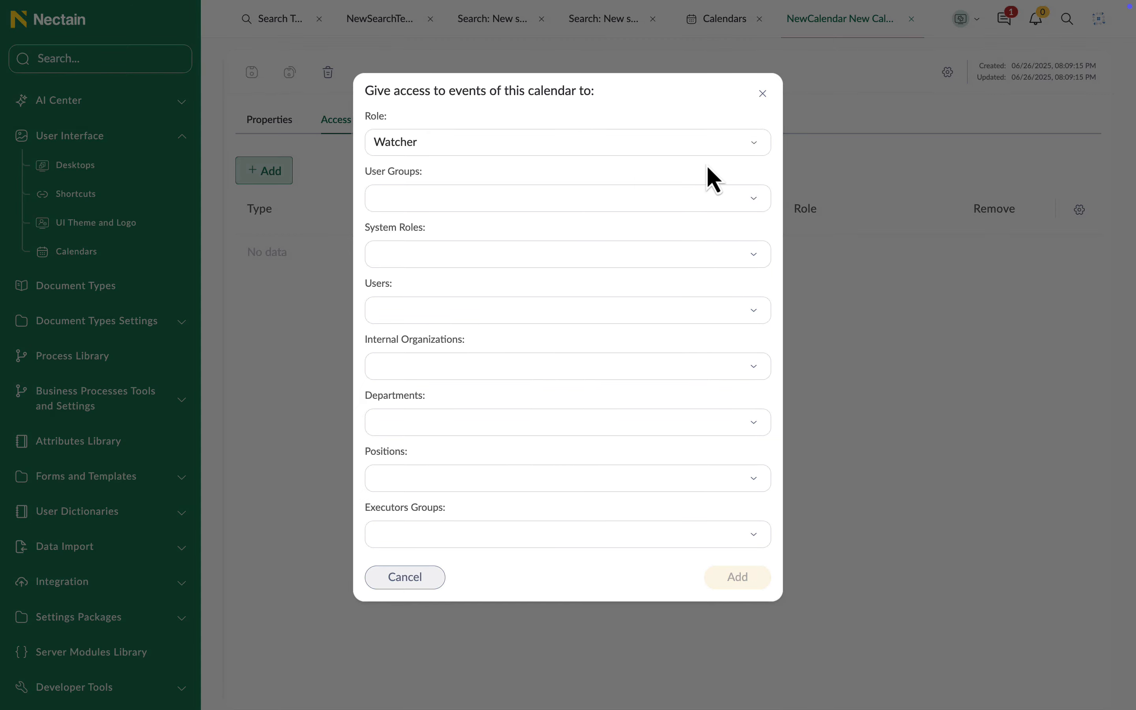
{"action": "left_click", "coordinate": [755, 151]}
{"action": "left_click", "coordinate": [750, 184]}
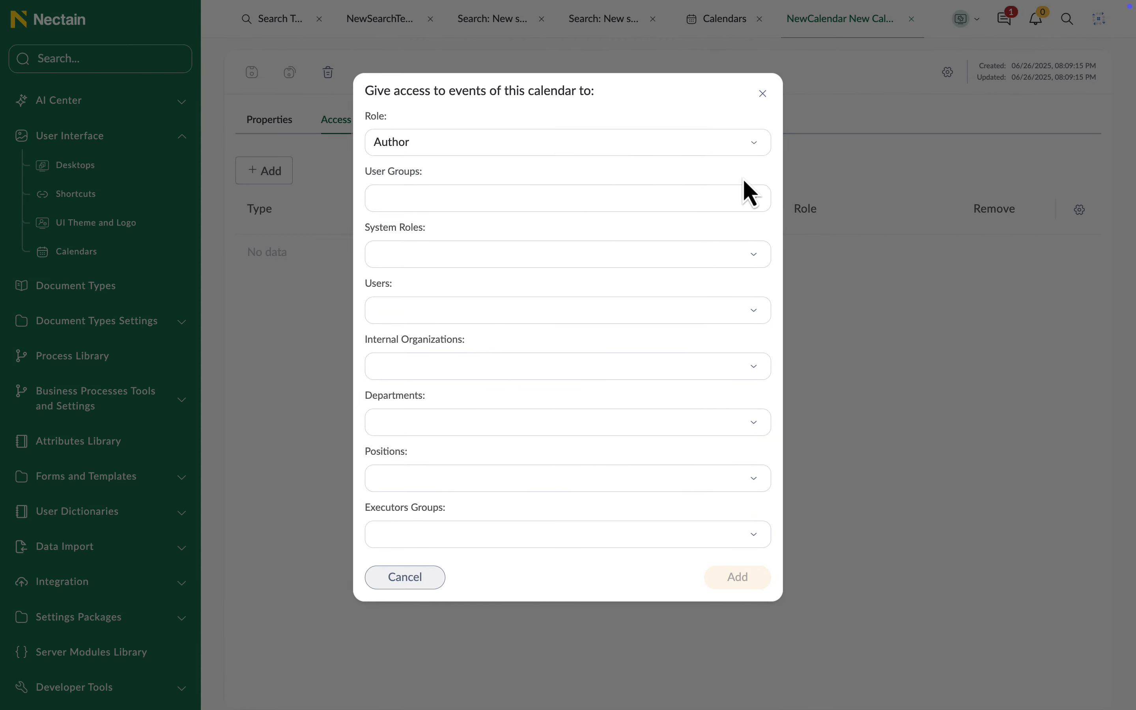
{"action": "left_click", "coordinate": [634, 308]}
{"action": "type", "text": "ad"}
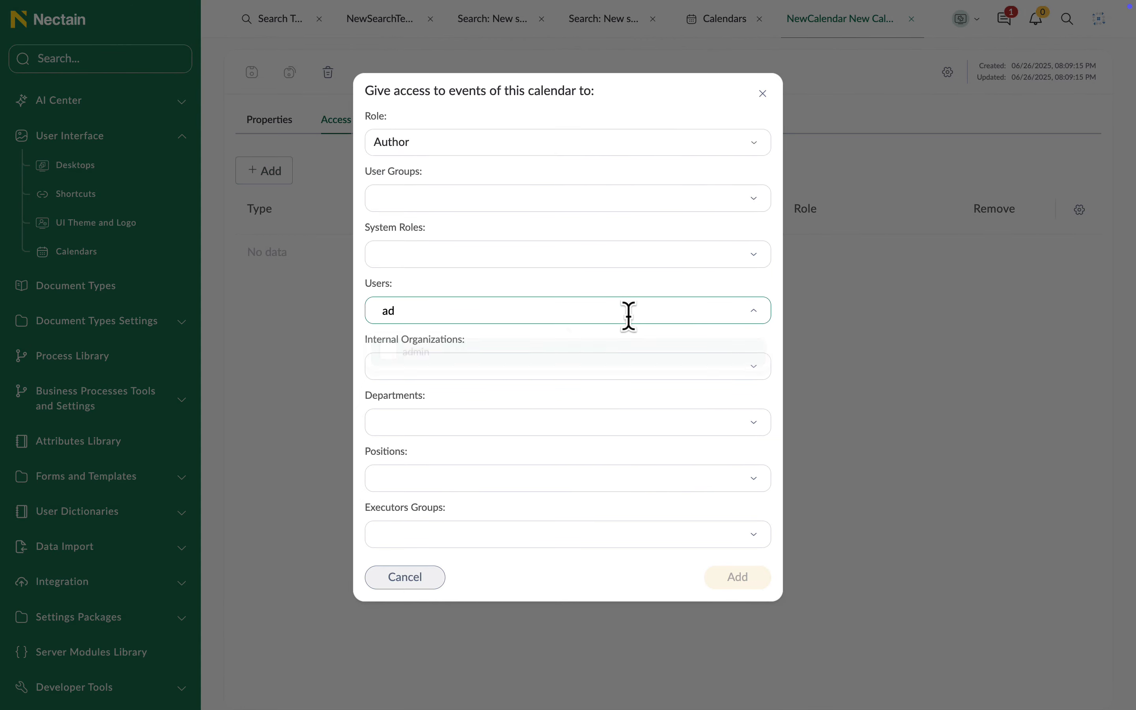
{"action": "left_click", "coordinate": [622, 352]}
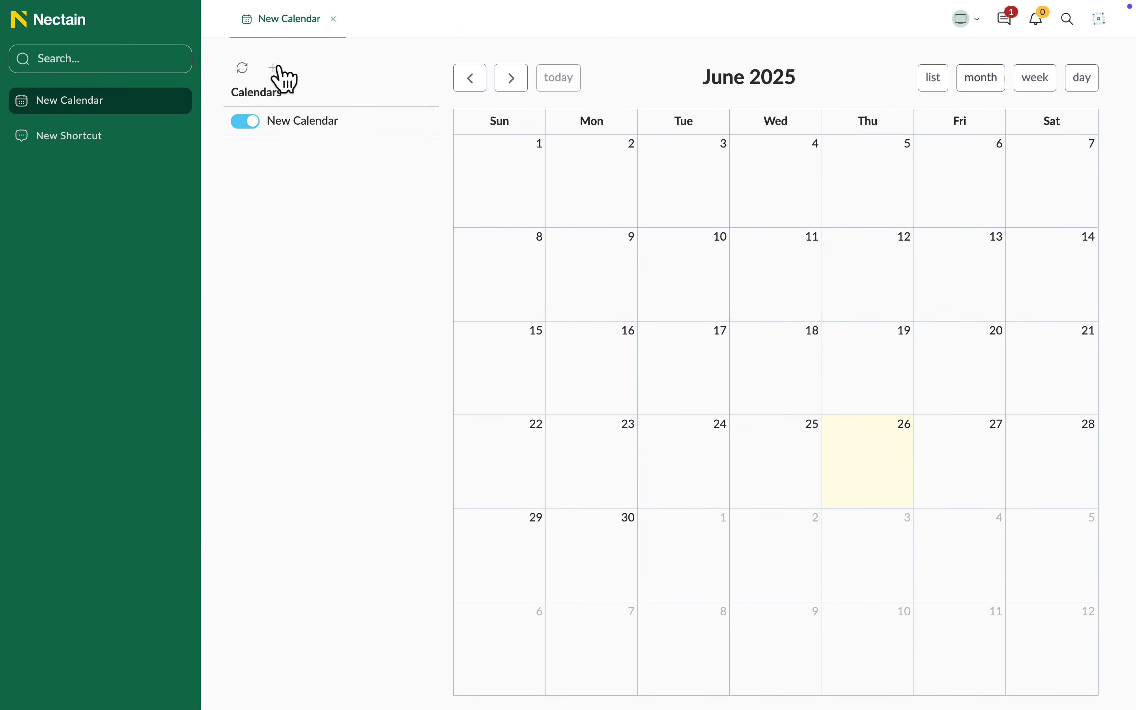
Create a "New event" in New Calendar dated 06/26/2025 08:17 PM and save it.
{"action": "left_click", "coordinate": [275, 70]}
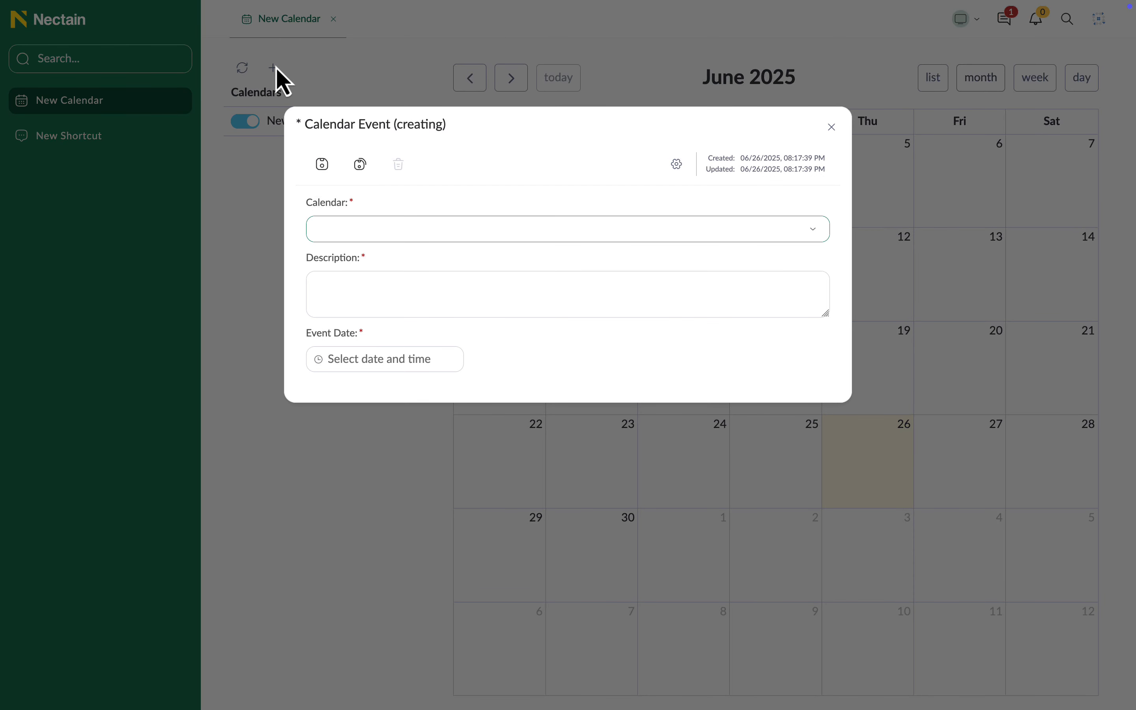
{"action": "left_click", "coordinate": [814, 232]}
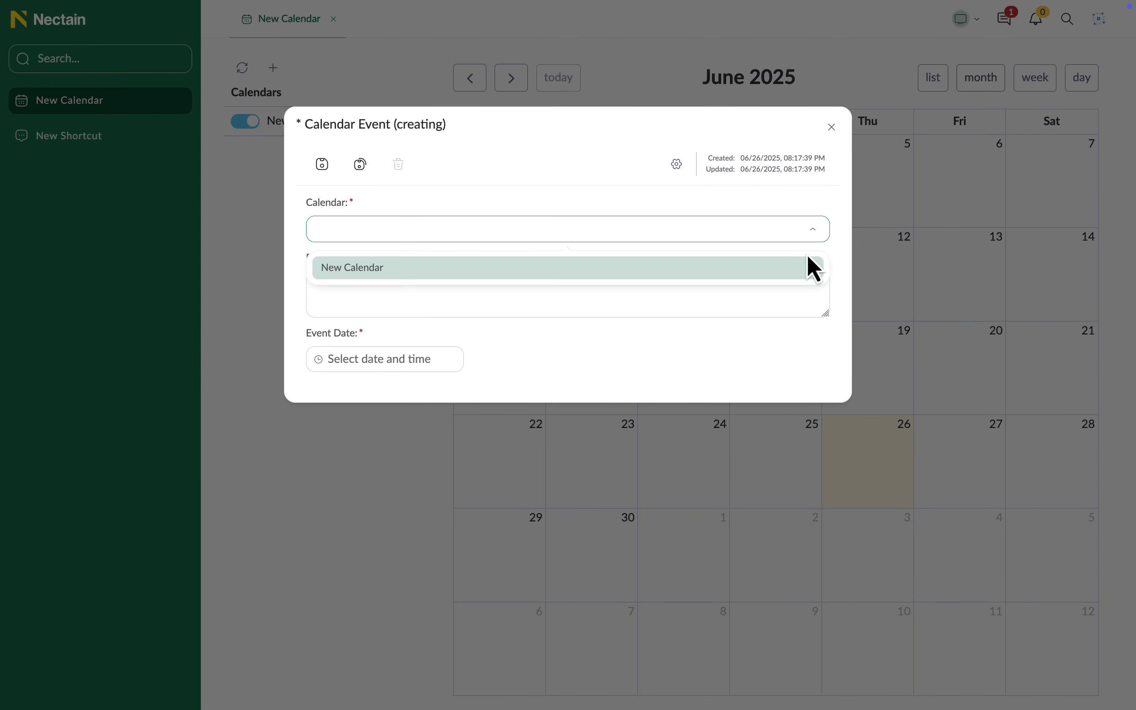
{"action": "left_click", "coordinate": [804, 266]}
{"action": "left_click", "coordinate": [778, 288]}
{"action": "type", "text": "New event"}
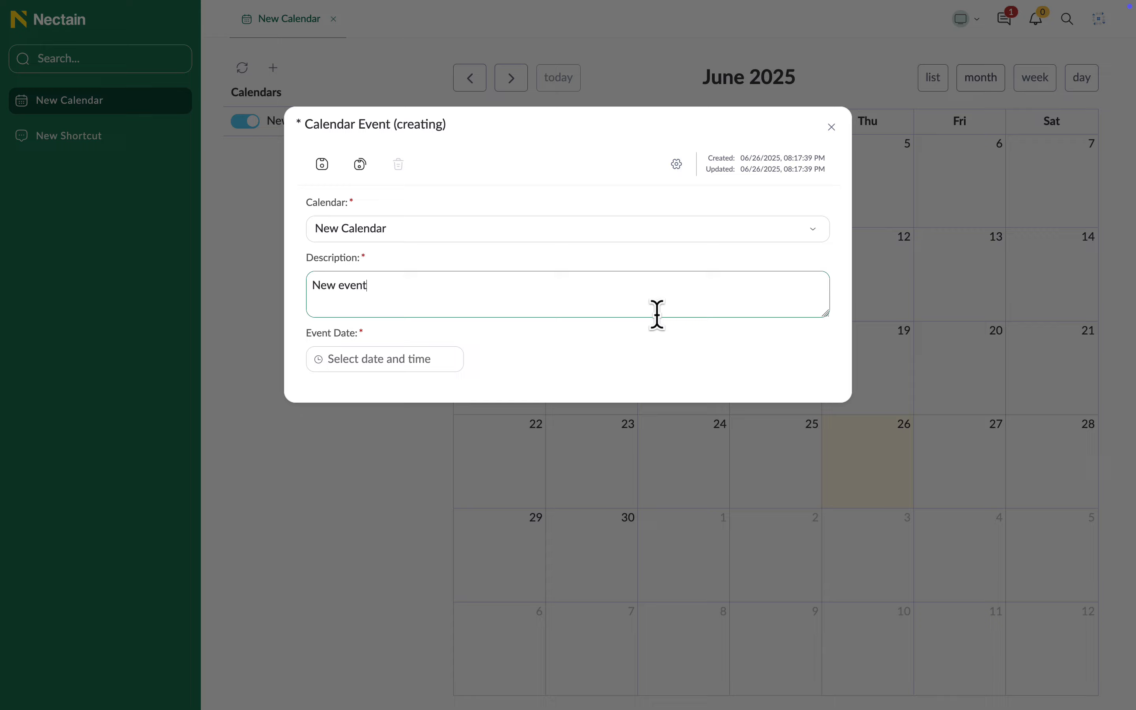
{"action": "left_click", "coordinate": [428, 357]}
{"action": "left_click", "coordinate": [477, 680]}
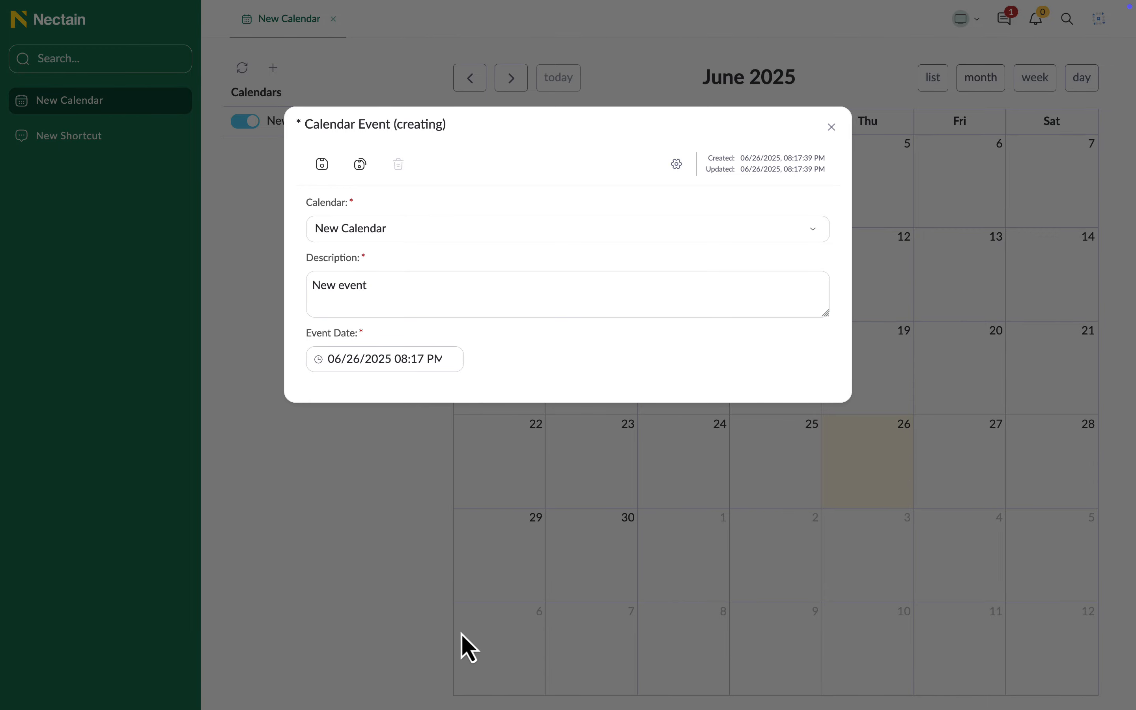
{"action": "left_click", "coordinate": [360, 164]}
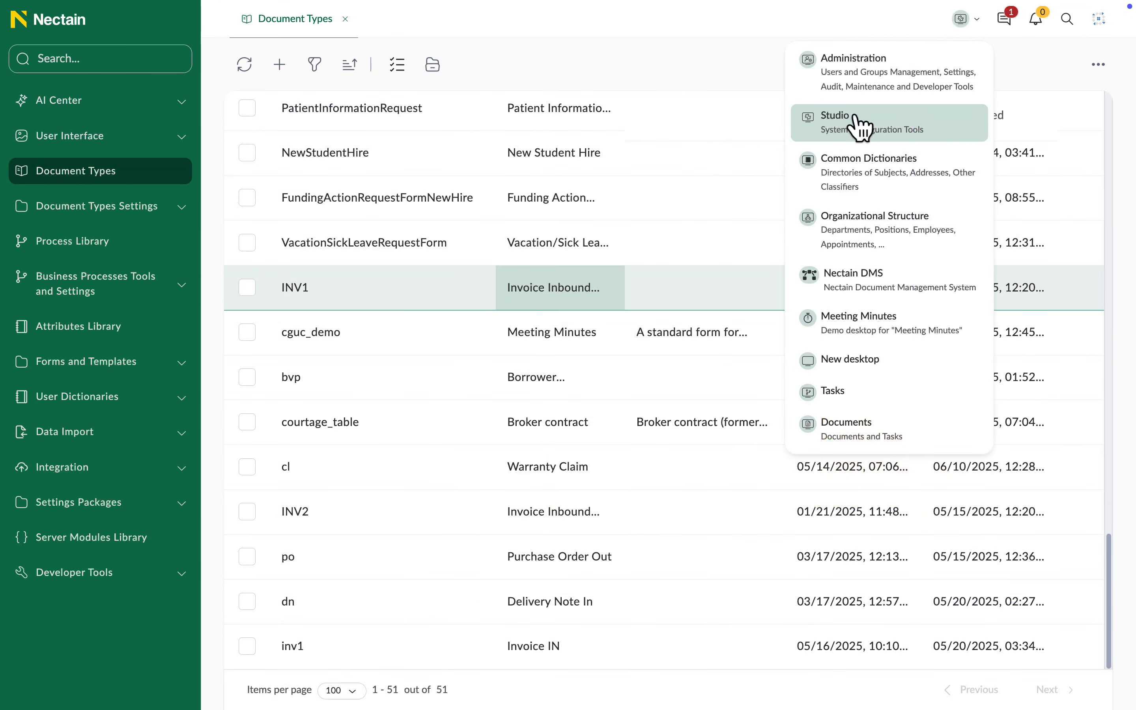
In Studio, open the INV1 document type's form constructor and select the InvoiceDate field.
{"action": "left_click", "coordinate": [855, 111]}
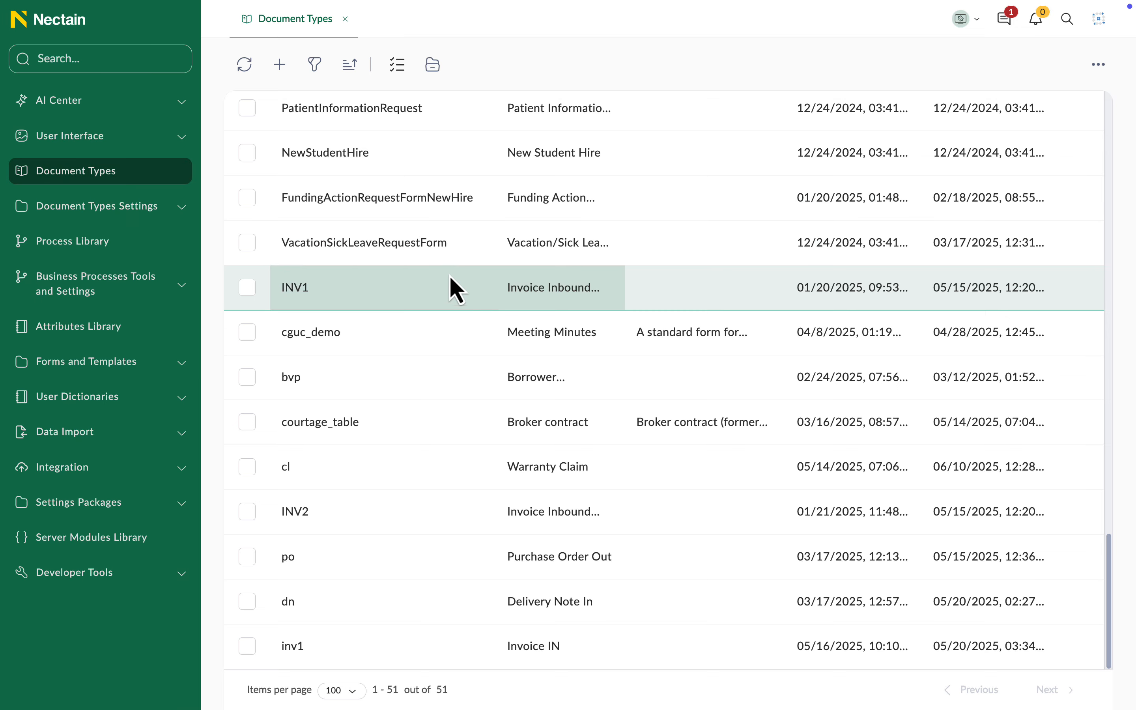
{"action": "double_click", "coordinate": [456, 281]}
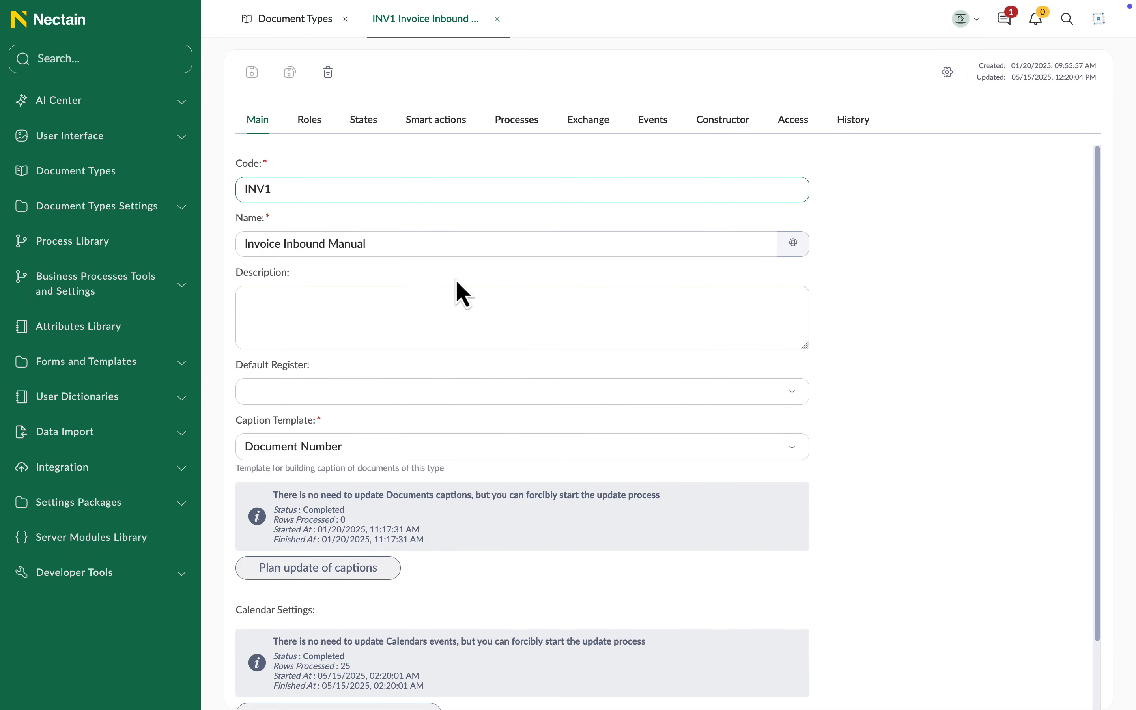
{"action": "left_click", "coordinate": [717, 123]}
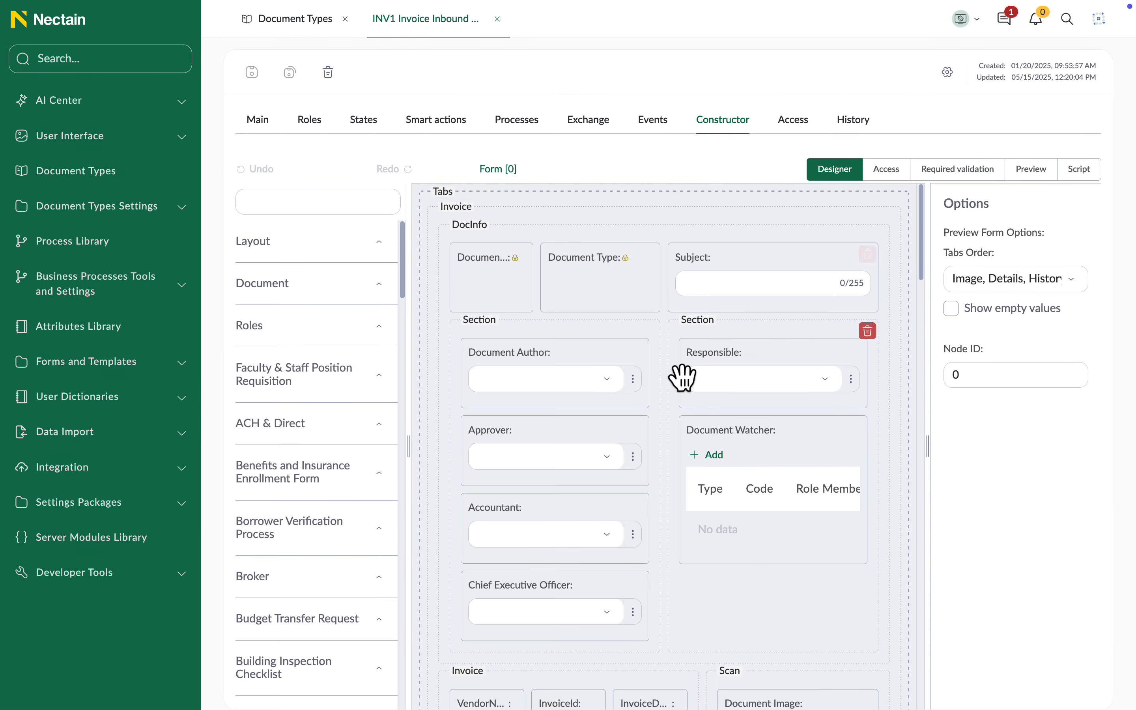
{"action": "scroll", "coordinate": [666, 378], "scroll_direction": "down", "scroll_amount": 5}
{"action": "left_click", "coordinate": [649, 487]}
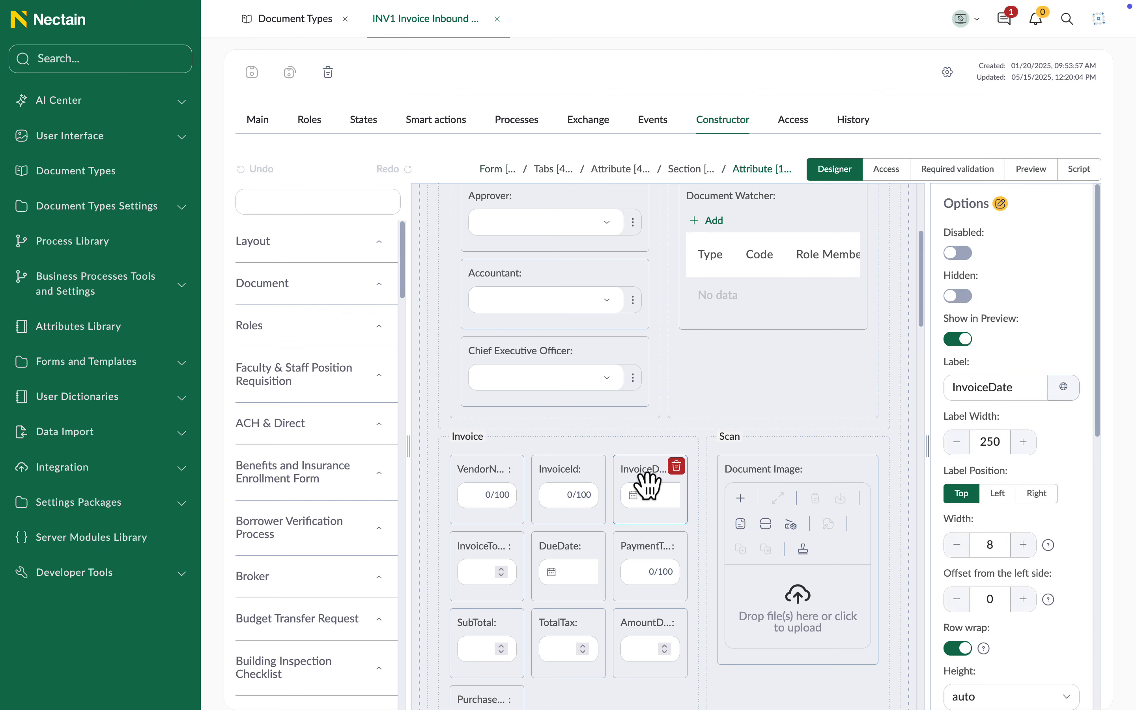
Enable calendar event creation for the InvoiceDate field, using New Calendar and the description "Invoice".
{"action": "scroll", "coordinate": [1055, 511], "scroll_direction": "down", "scroll_amount": 6}
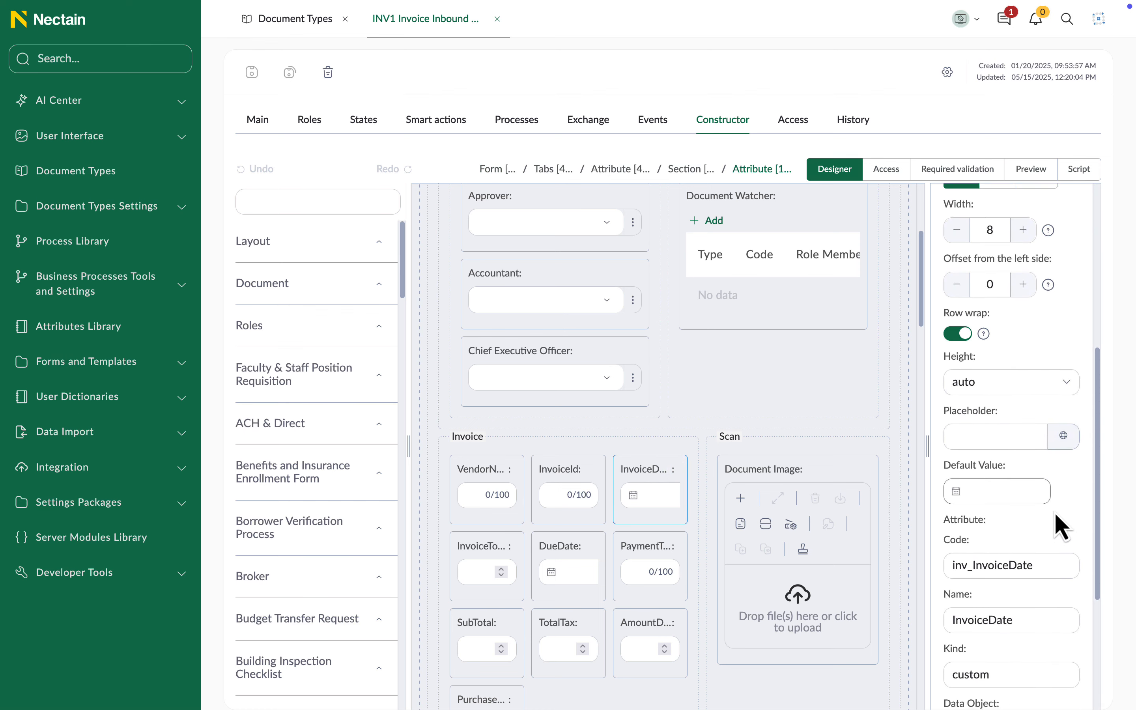
{"action": "scroll", "coordinate": [1053, 508], "scroll_direction": "down", "scroll_amount": 3}
{"action": "left_click", "coordinate": [966, 582]}
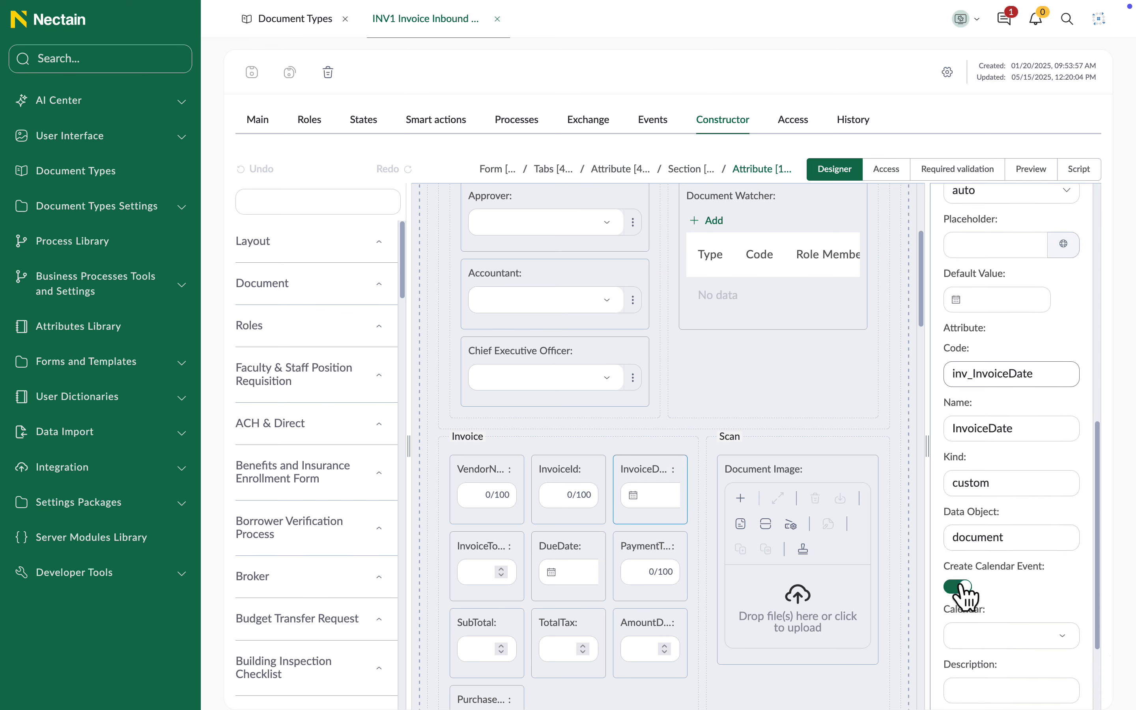
{"action": "scroll", "coordinate": [1047, 609], "scroll_direction": "down", "scroll_amount": 2}
{"action": "left_click", "coordinate": [1065, 559]}
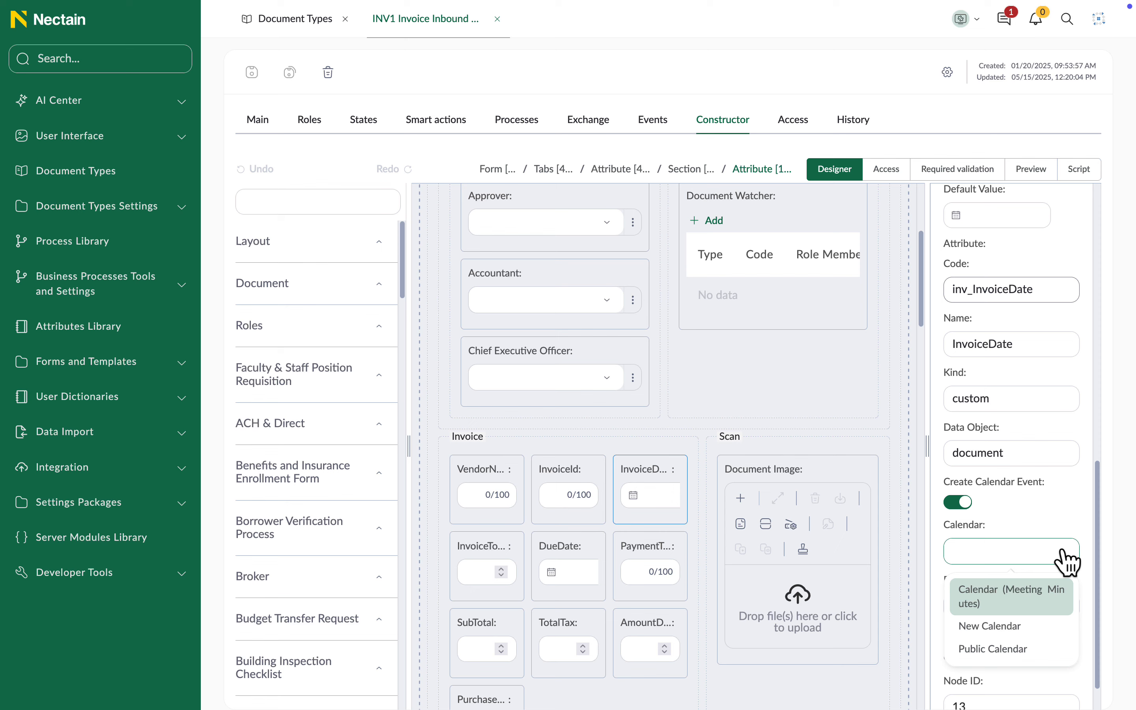
{"action": "left_click", "coordinate": [1047, 626]}
{"action": "left_click", "coordinate": [1032, 606]}
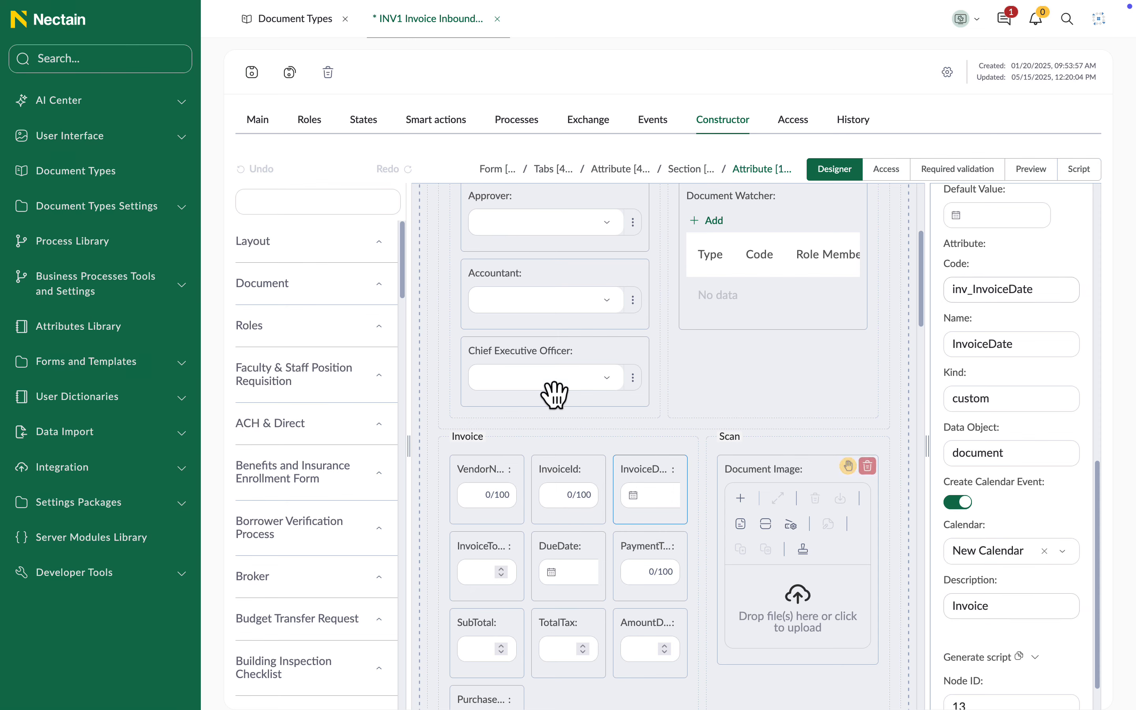
Open the NewCalendar shortcut and review its calendar, default view and first day of week settings.
{"action": "left_click", "coordinate": [162, 143]}
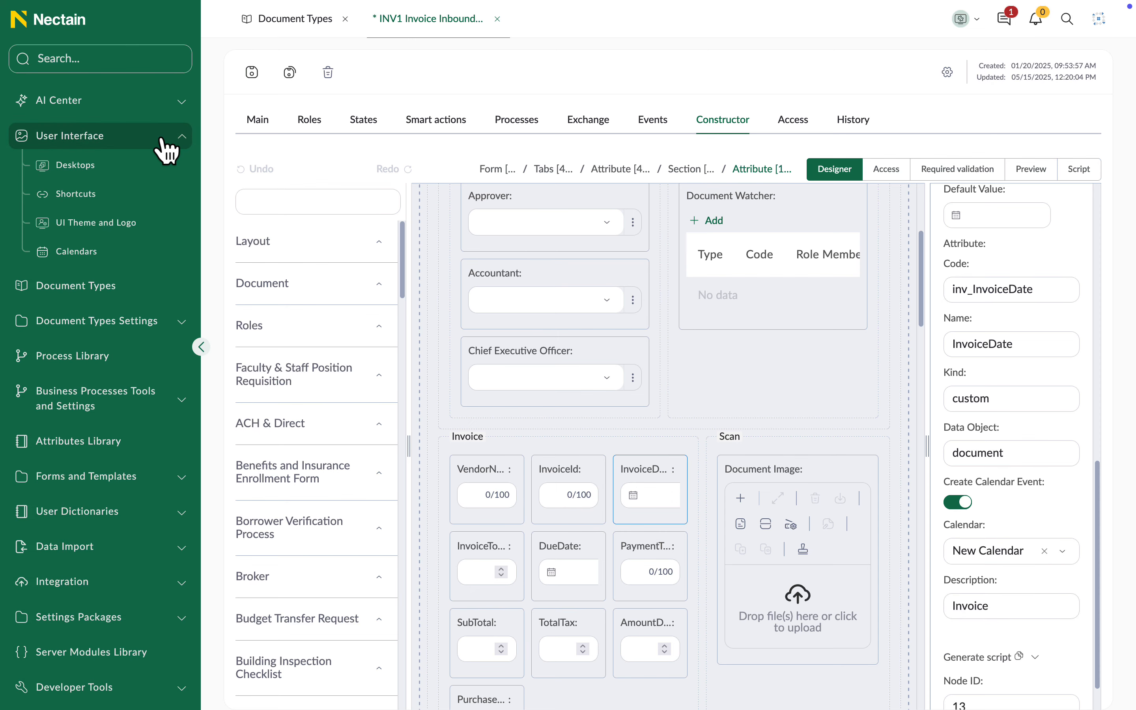
{"action": "left_click", "coordinate": [146, 196]}
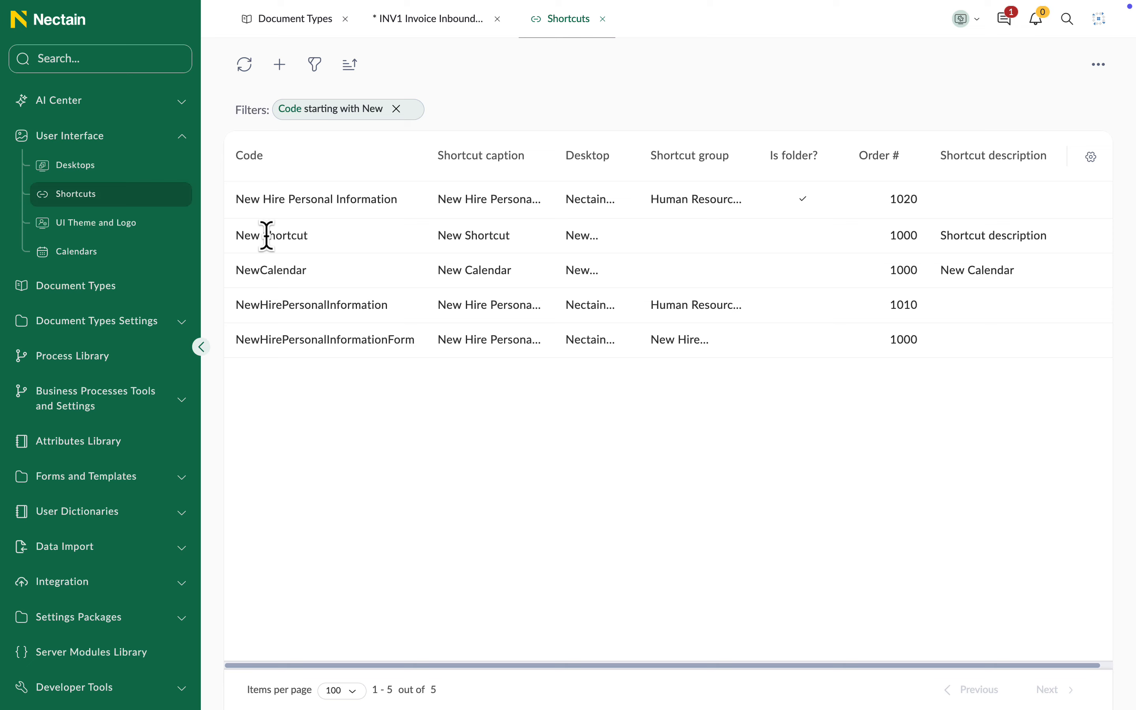
{"action": "double_click", "coordinate": [463, 272]}
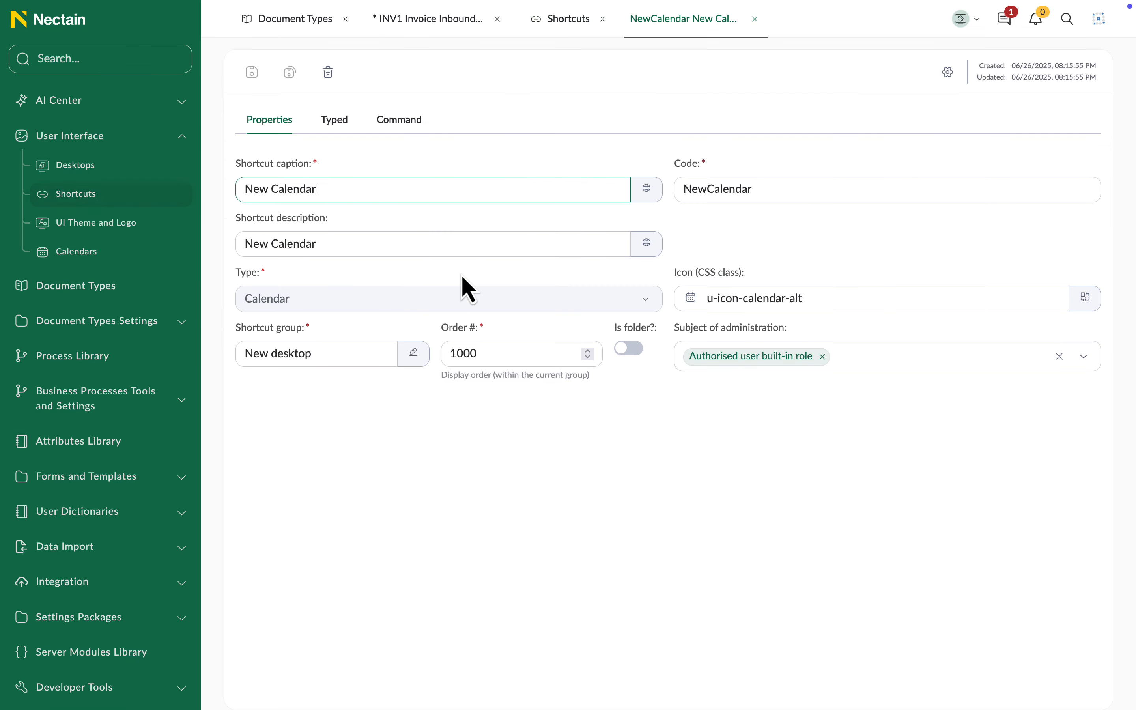
{"action": "left_click", "coordinate": [334, 123]}
Open New Calendar on New desktop, then create and copy its URL link for other applications.
{"action": "left_click", "coordinate": [961, 30]}
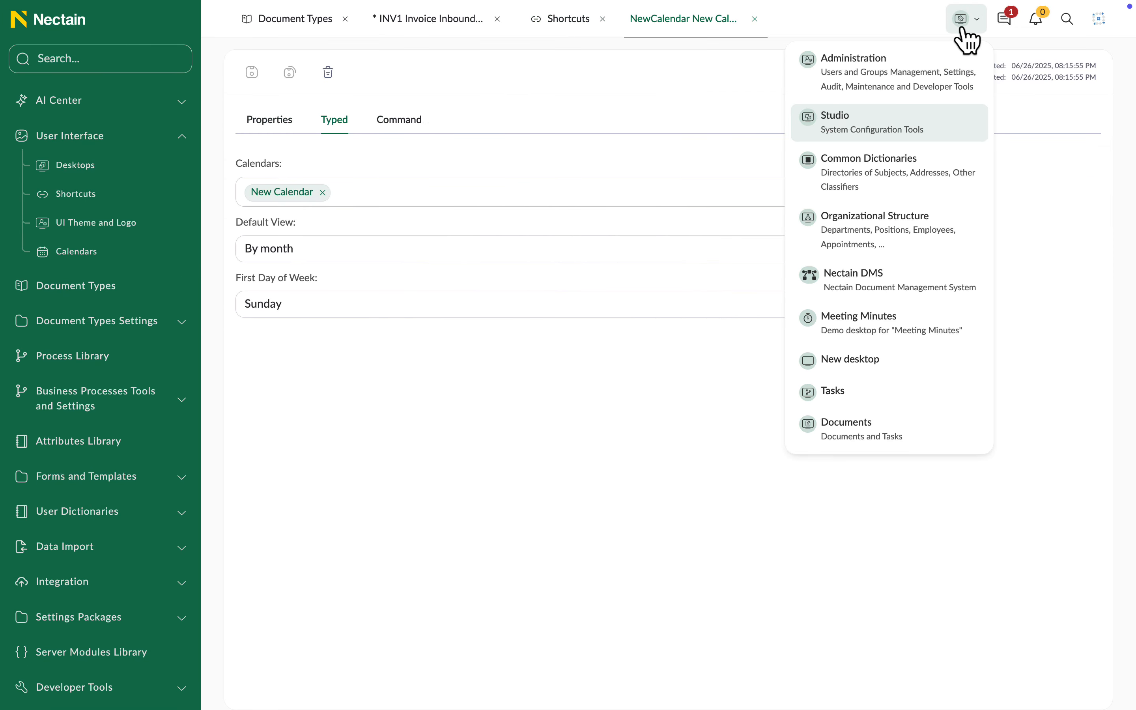
{"action": "left_click", "coordinate": [900, 362]}
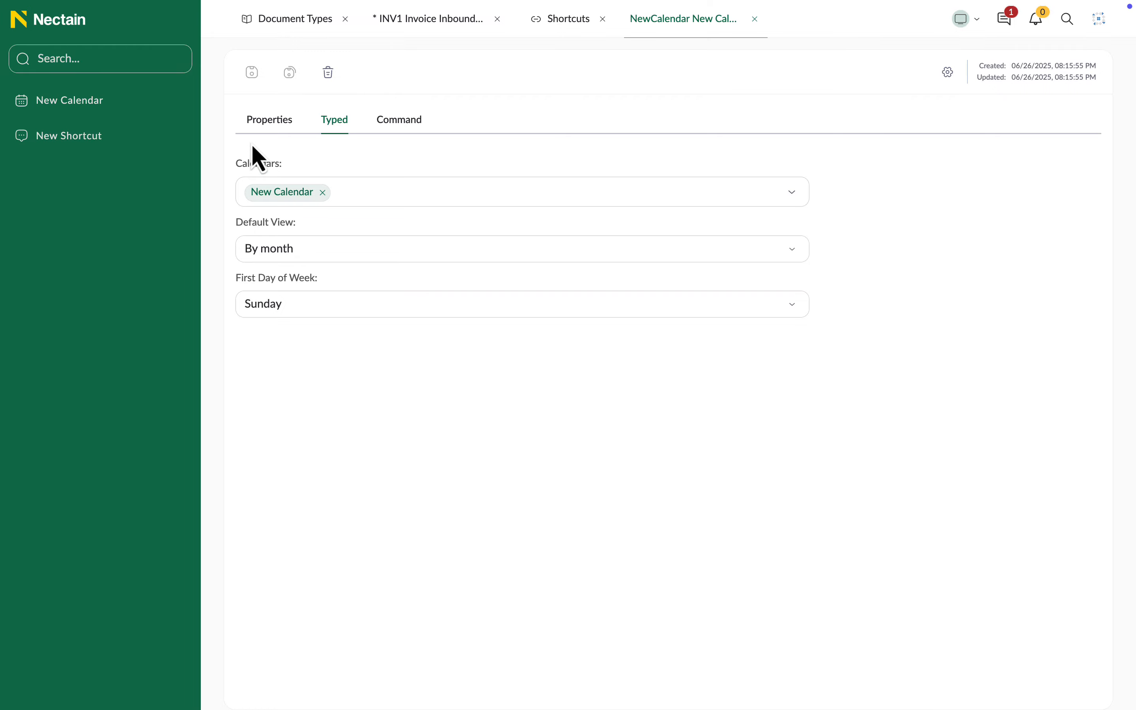
{"action": "left_click", "coordinate": [180, 101]}
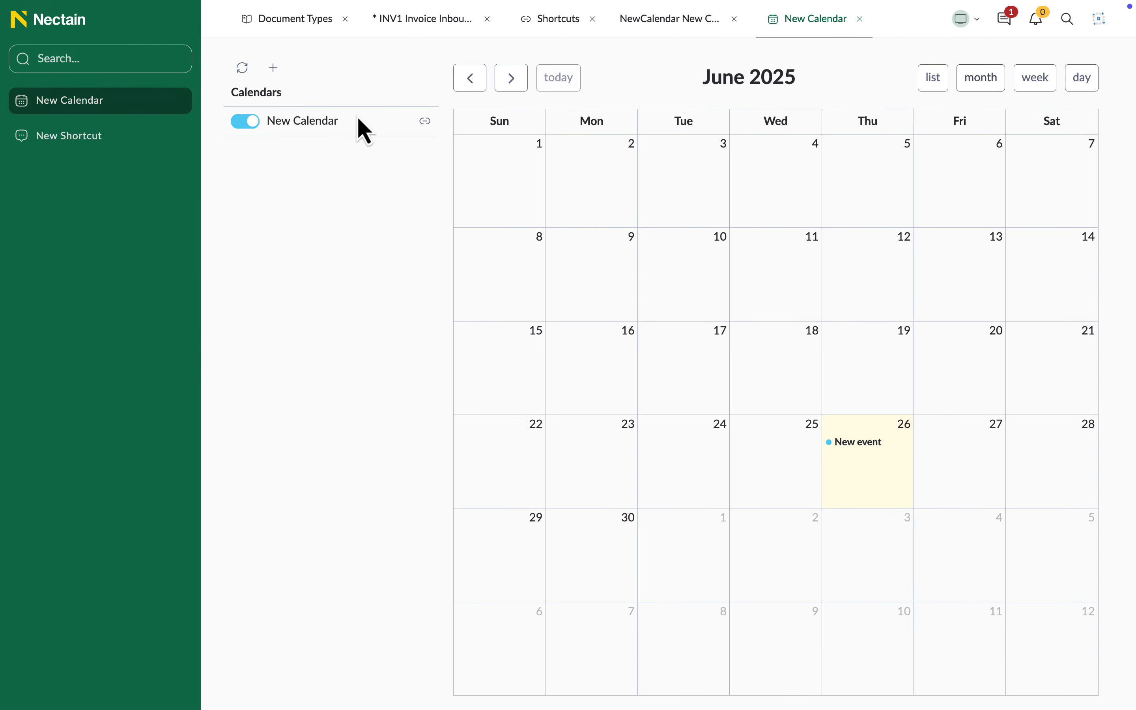
{"action": "left_click", "coordinate": [425, 121]}
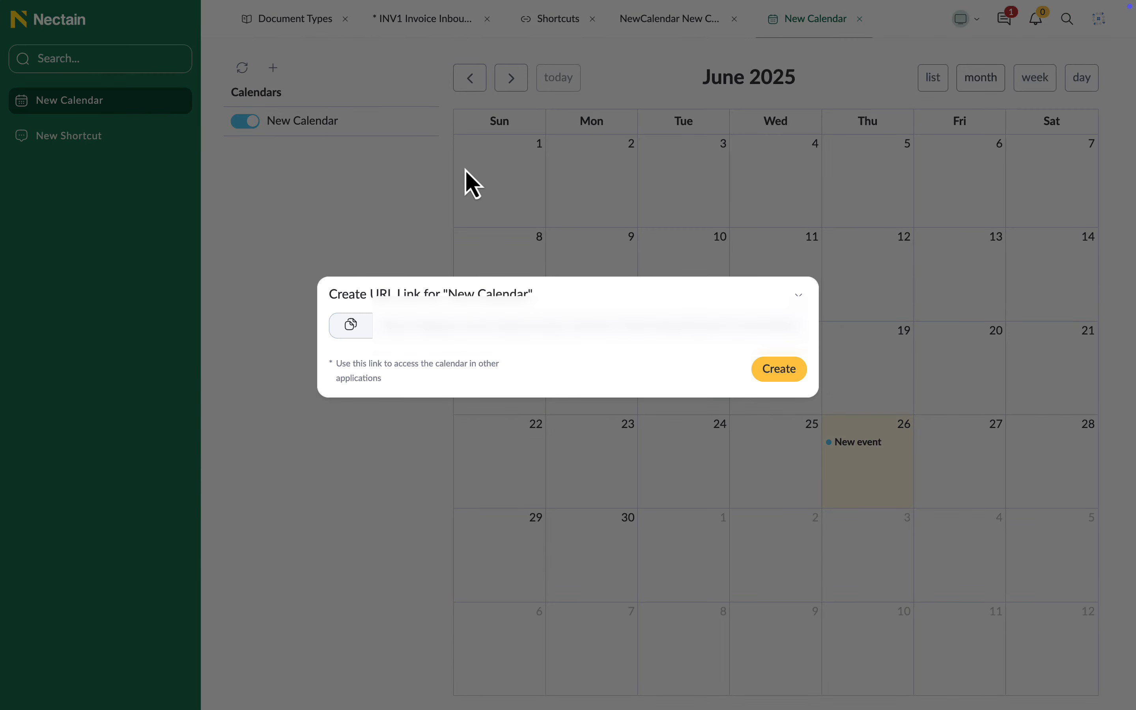
{"action": "left_click", "coordinate": [778, 369]}
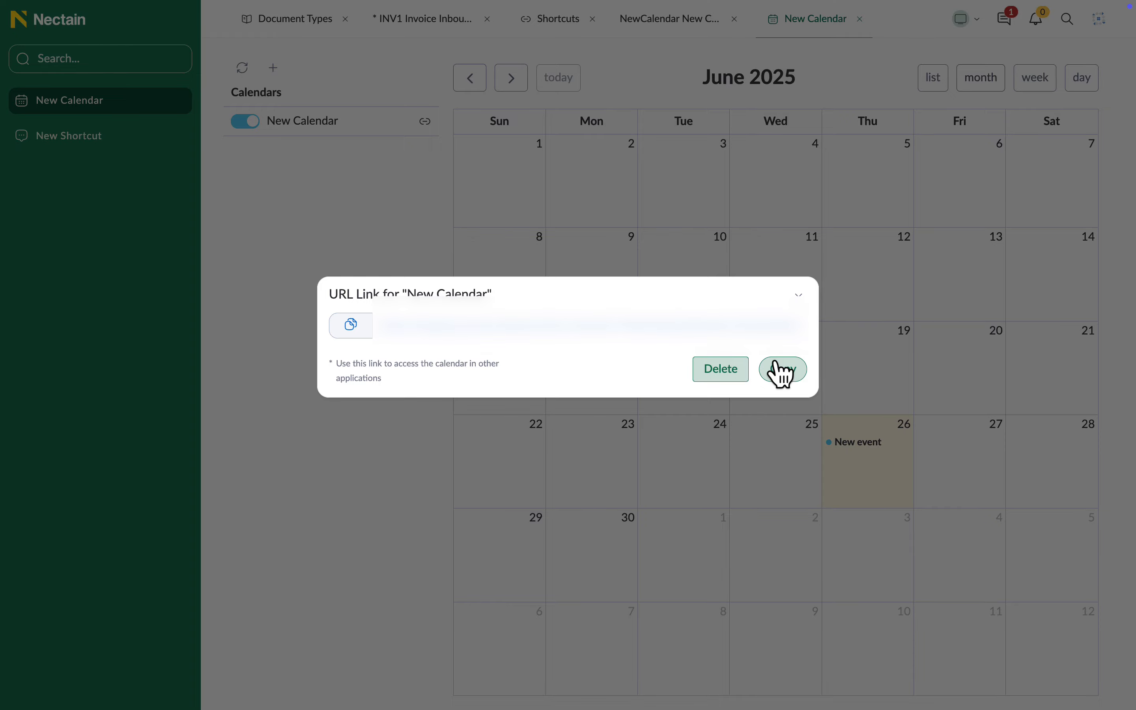
{"action": "left_click", "coordinate": [779, 369]}
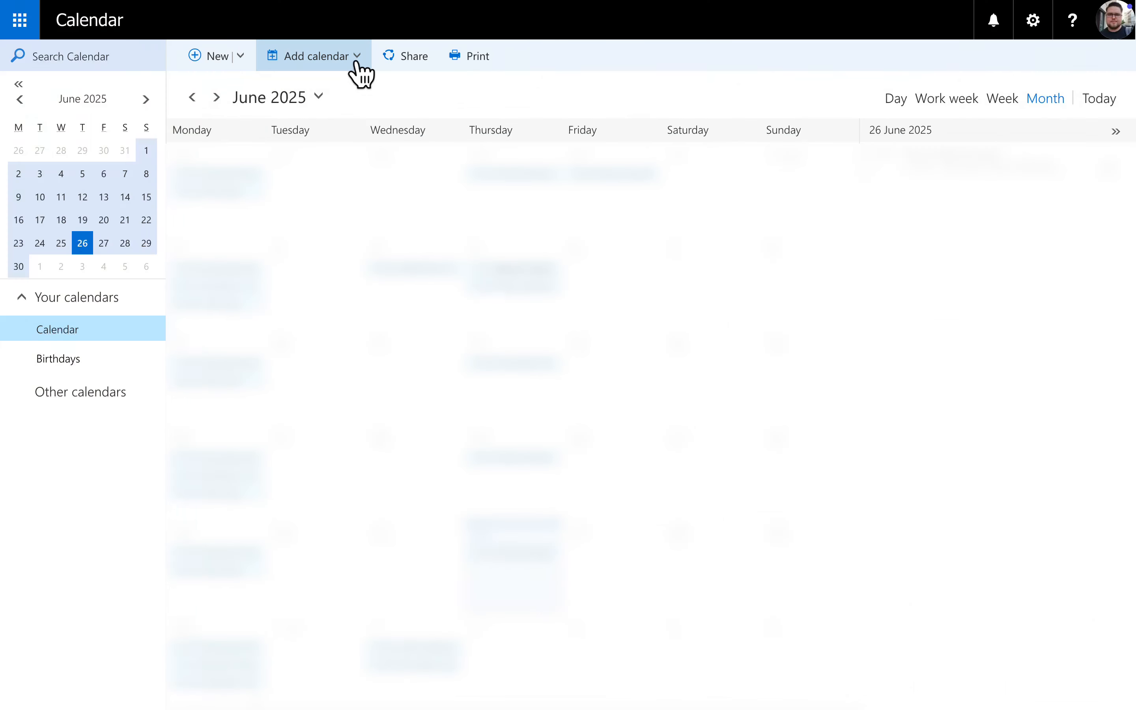
Switch to the external web Calendar and save a subscription to the copied link named "New Calendar".
{"action": "left_click", "coordinate": [354, 58]}
{"action": "left_click", "coordinate": [356, 131]}
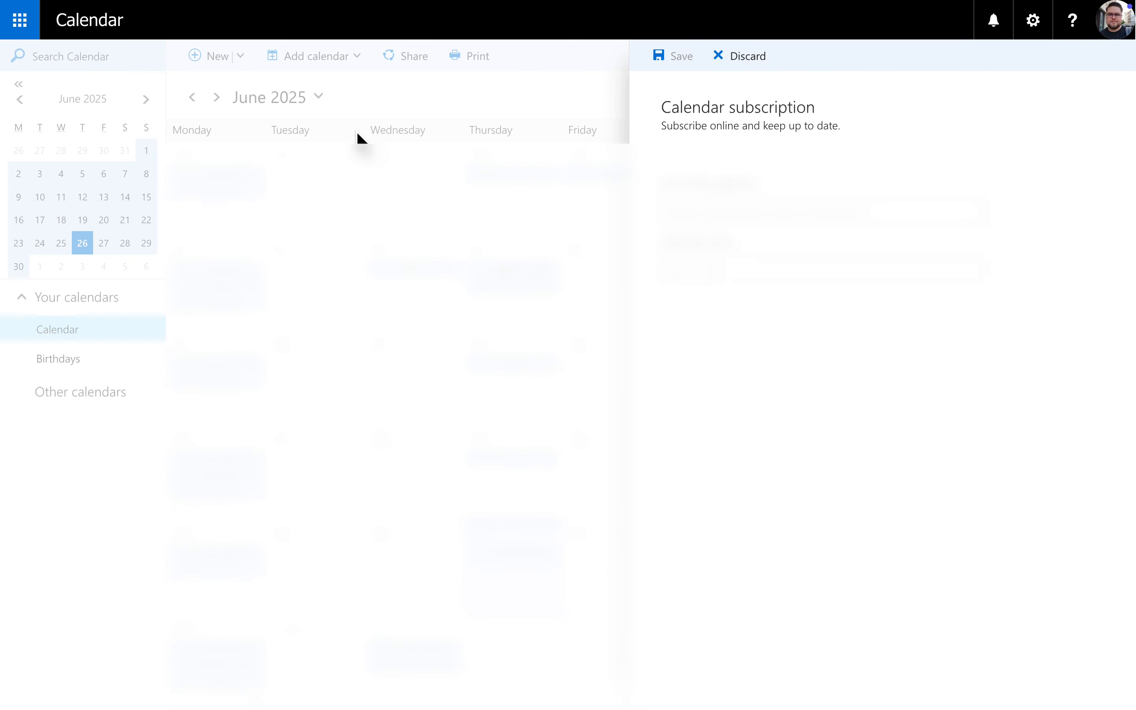
{"action": "left_click", "coordinate": [719, 271]}
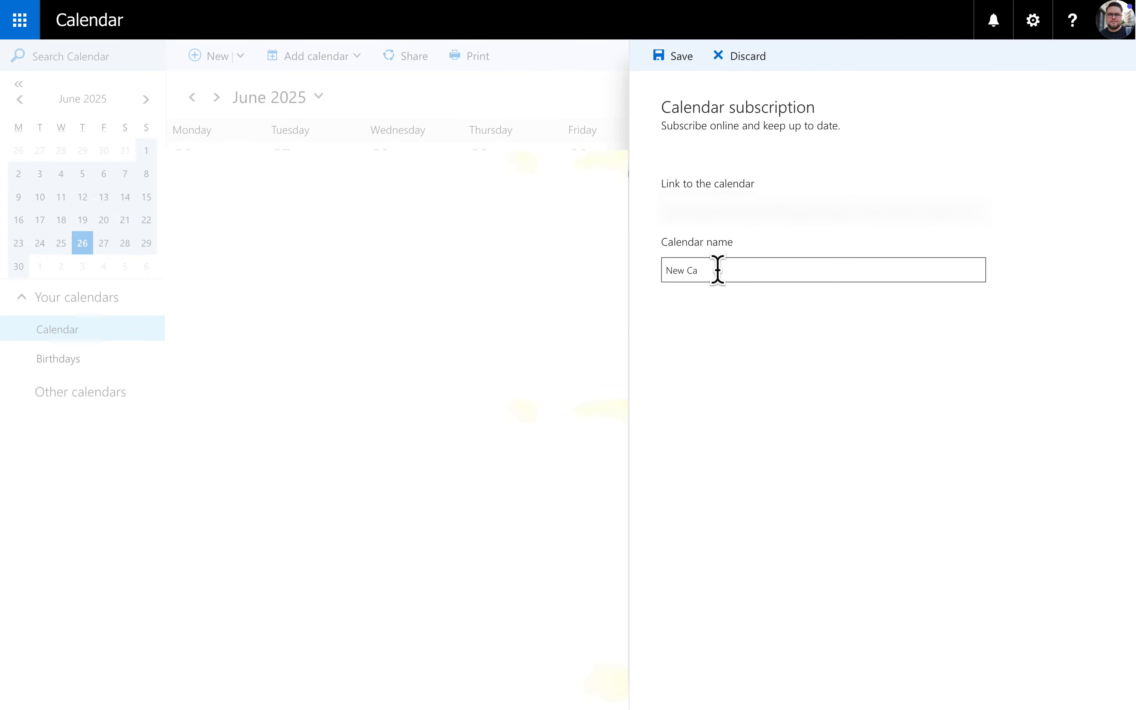
{"action": "type", "text": "New Calendar"}
{"action": "left_click", "coordinate": [667, 57]}
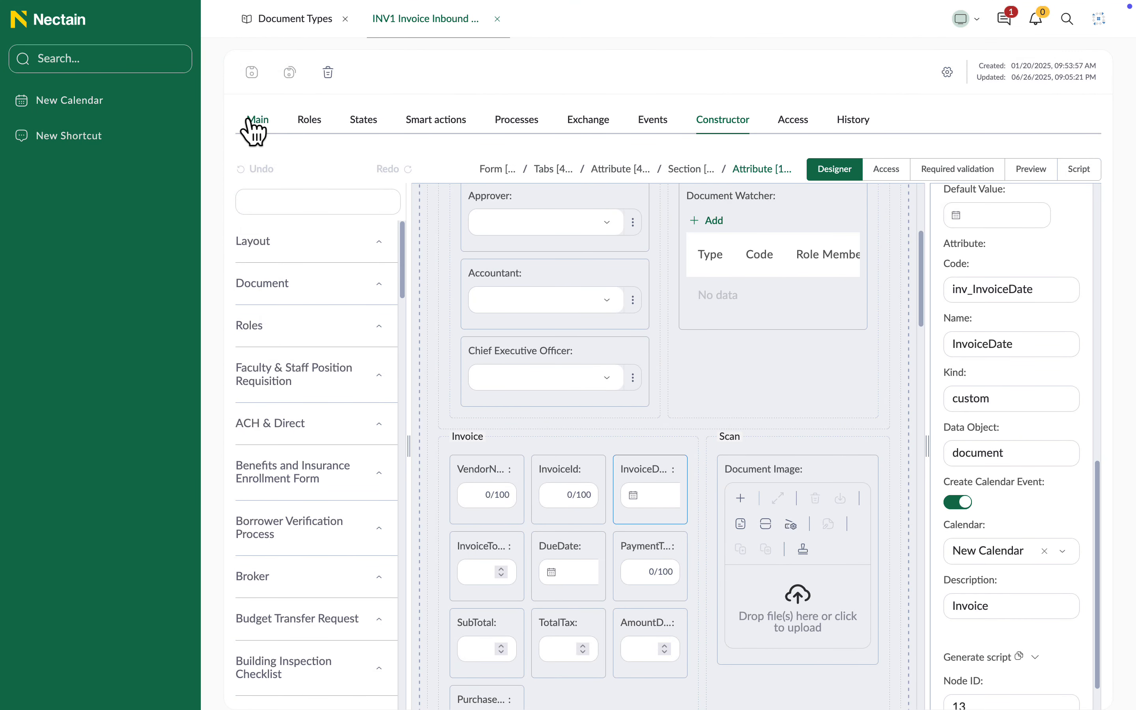
Return to the INV1 document type in Nectain and start its calendar events update immediately.
{"action": "left_click", "coordinate": [256, 120]}
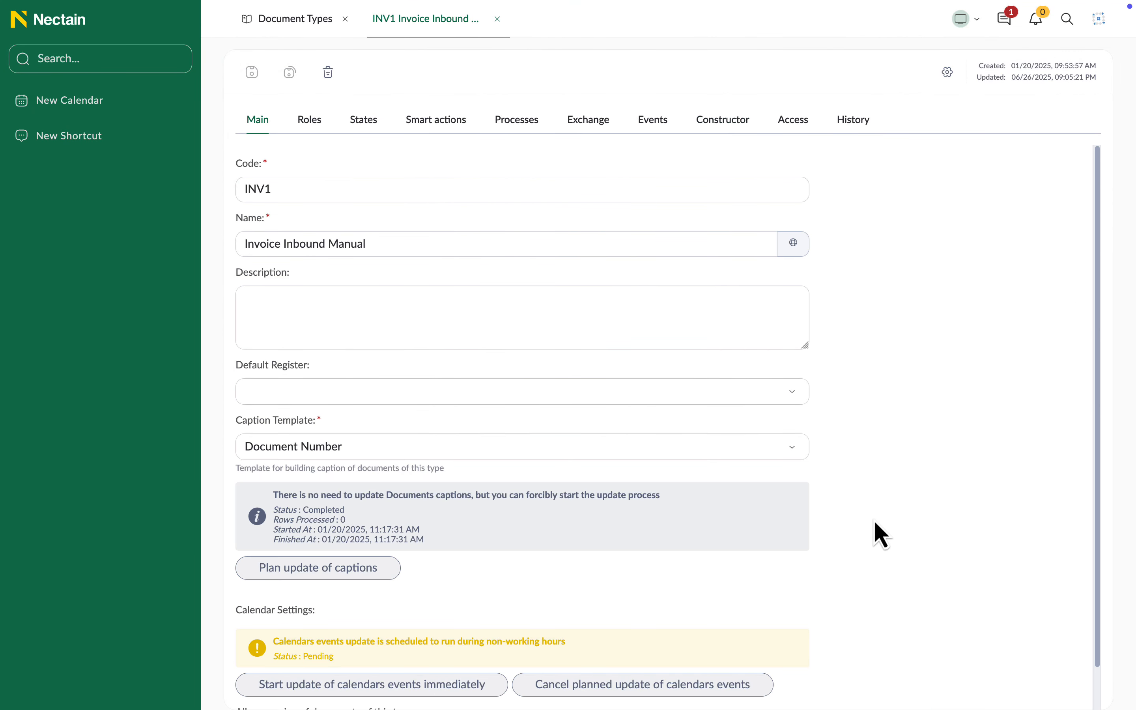
{"action": "scroll", "coordinate": [875, 533], "scroll_direction": "down", "scroll_amount": 1}
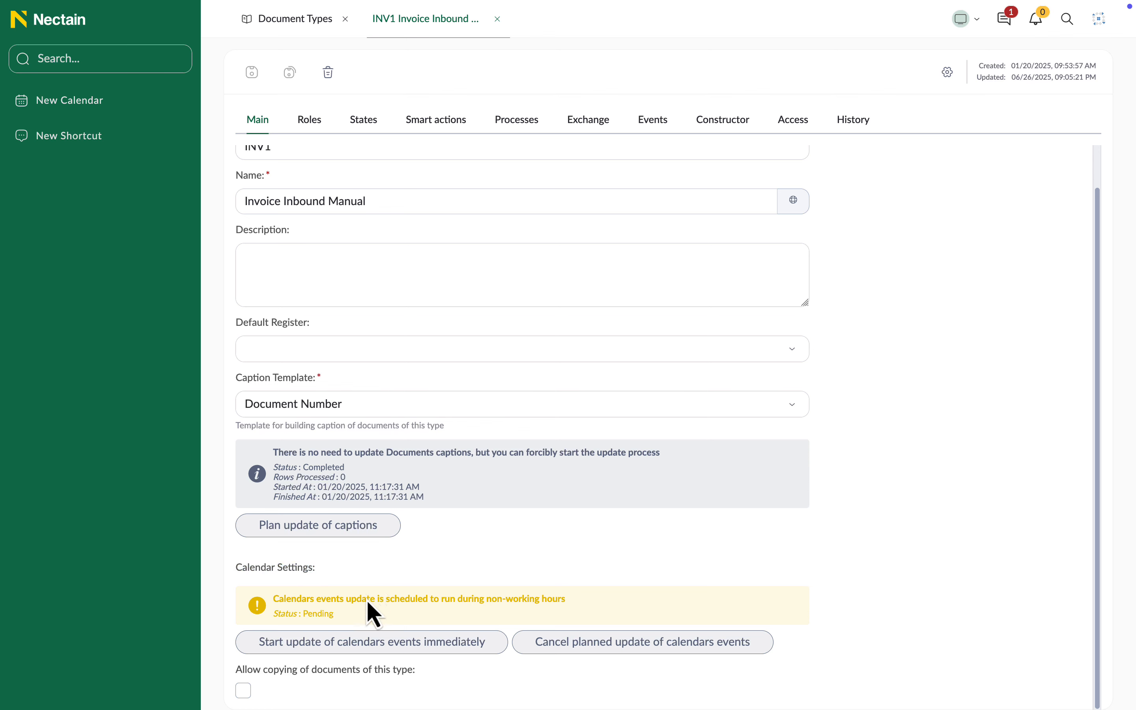
{"action": "left_click", "coordinate": [356, 643]}
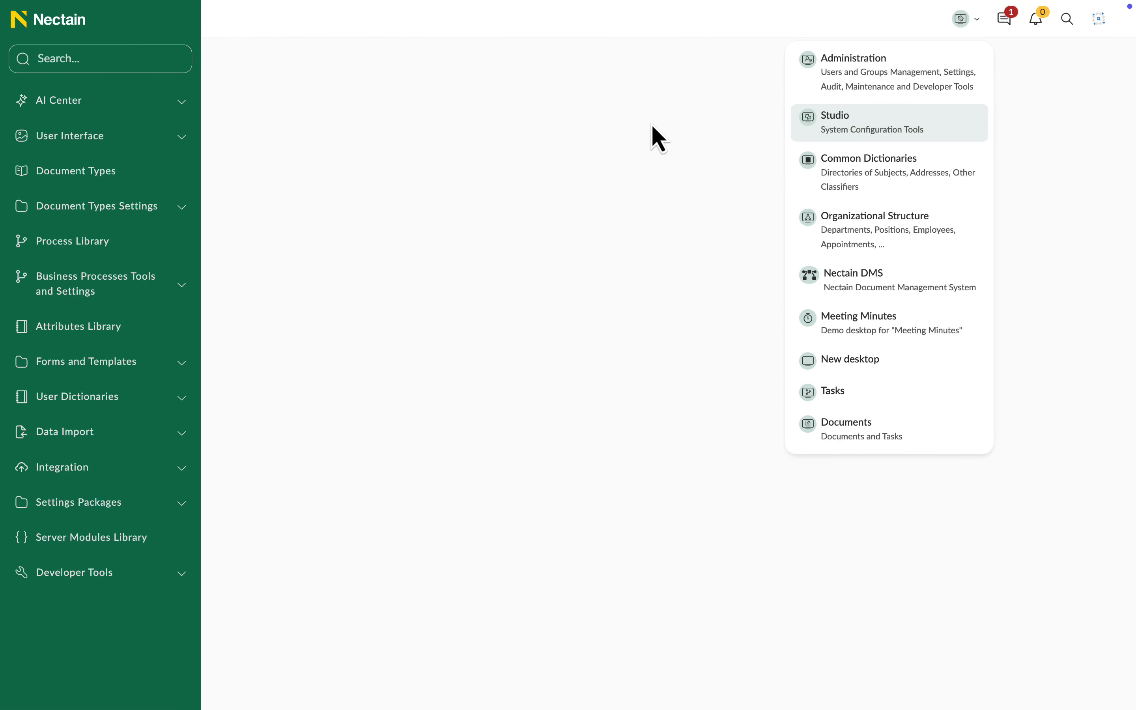
Review the lists of desktops, shortcuts, calendars and search templates, and the UI theme and logo settings.
{"action": "left_click", "coordinate": [181, 137]}
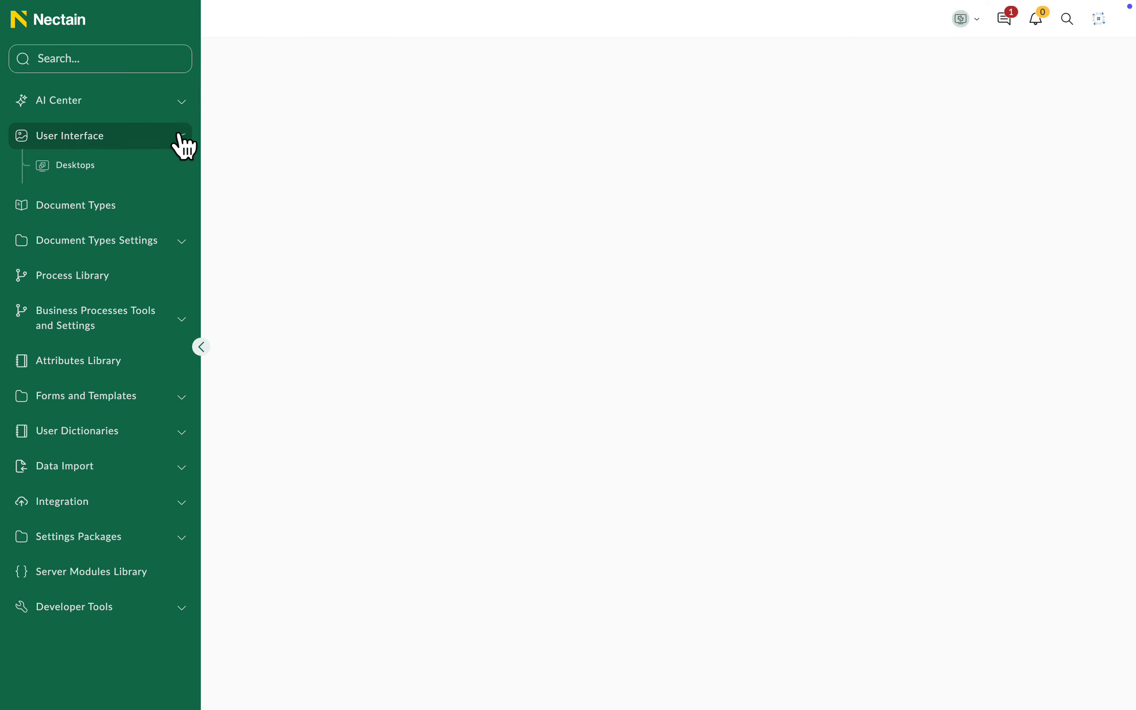
{"action": "left_click", "coordinate": [172, 166]}
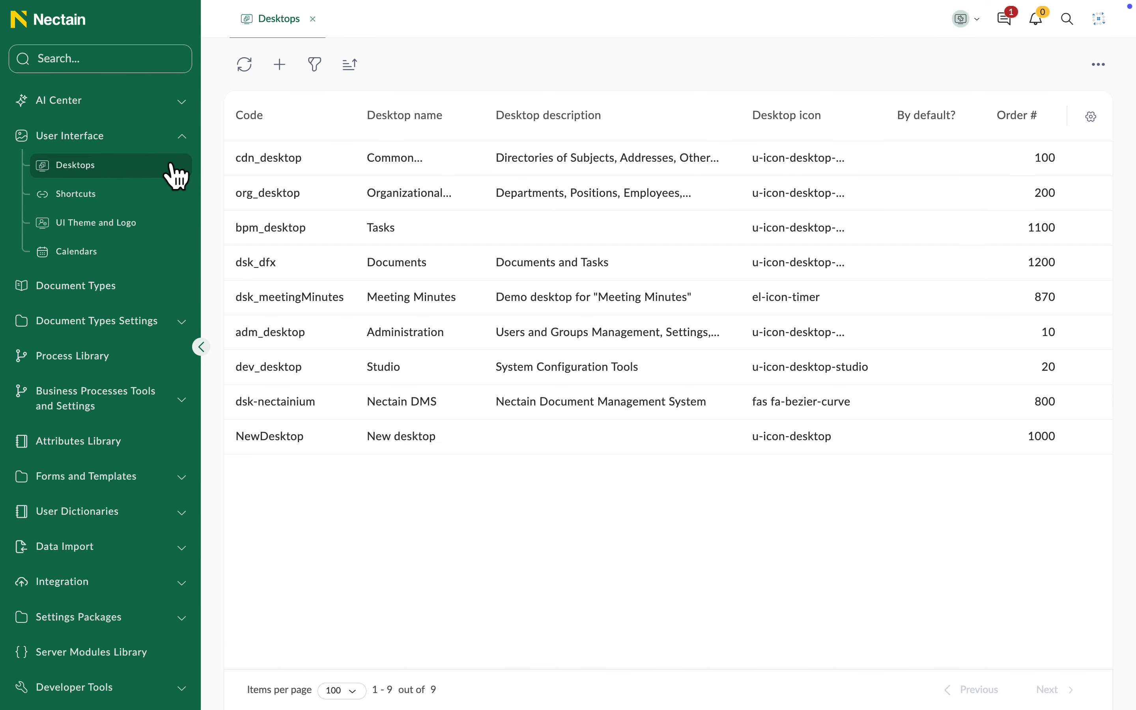
{"action": "left_click", "coordinate": [167, 206]}
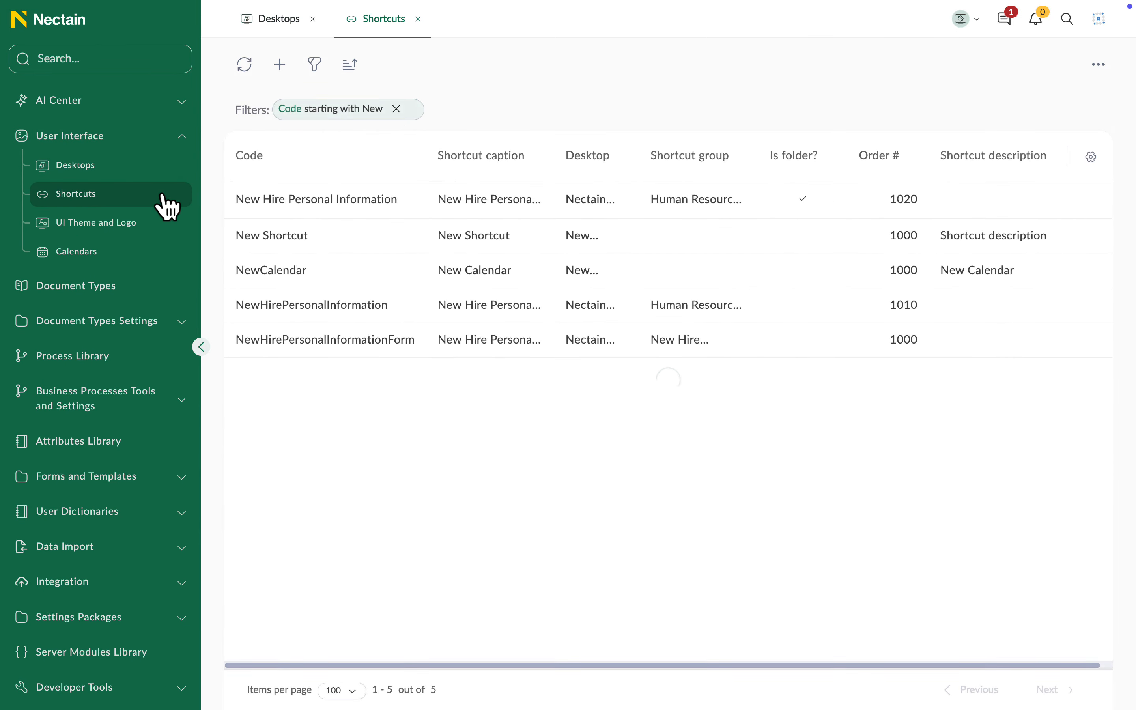
{"action": "left_click", "coordinate": [159, 239]}
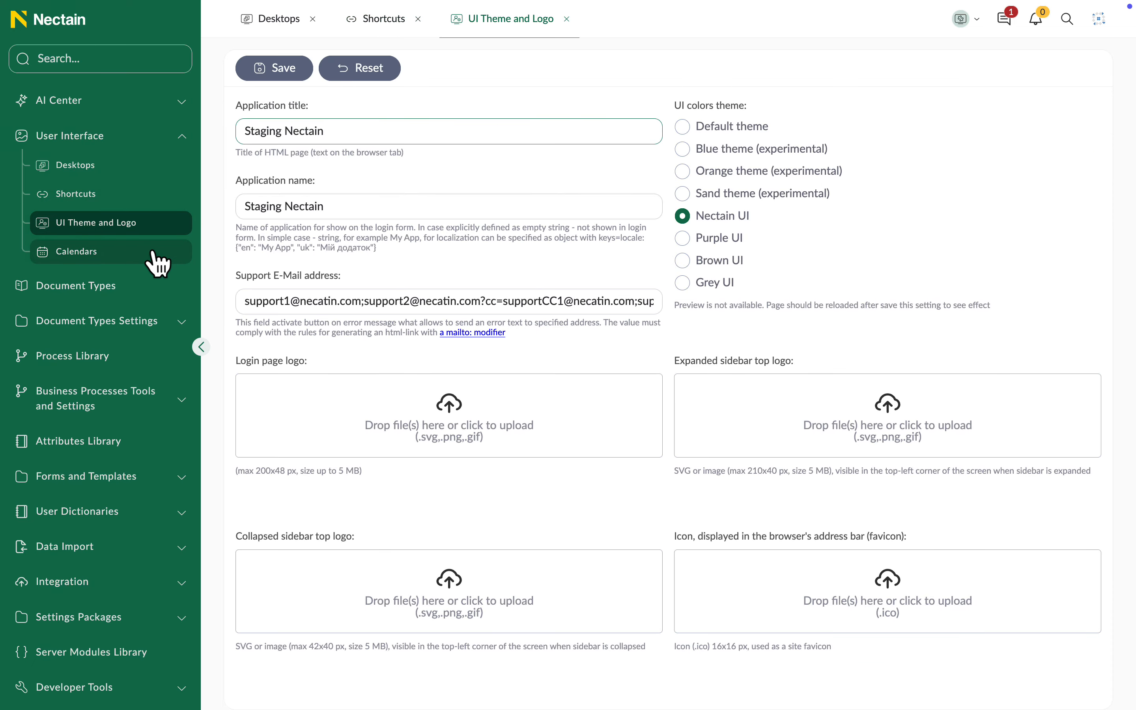
{"action": "left_click", "coordinate": [155, 261]}
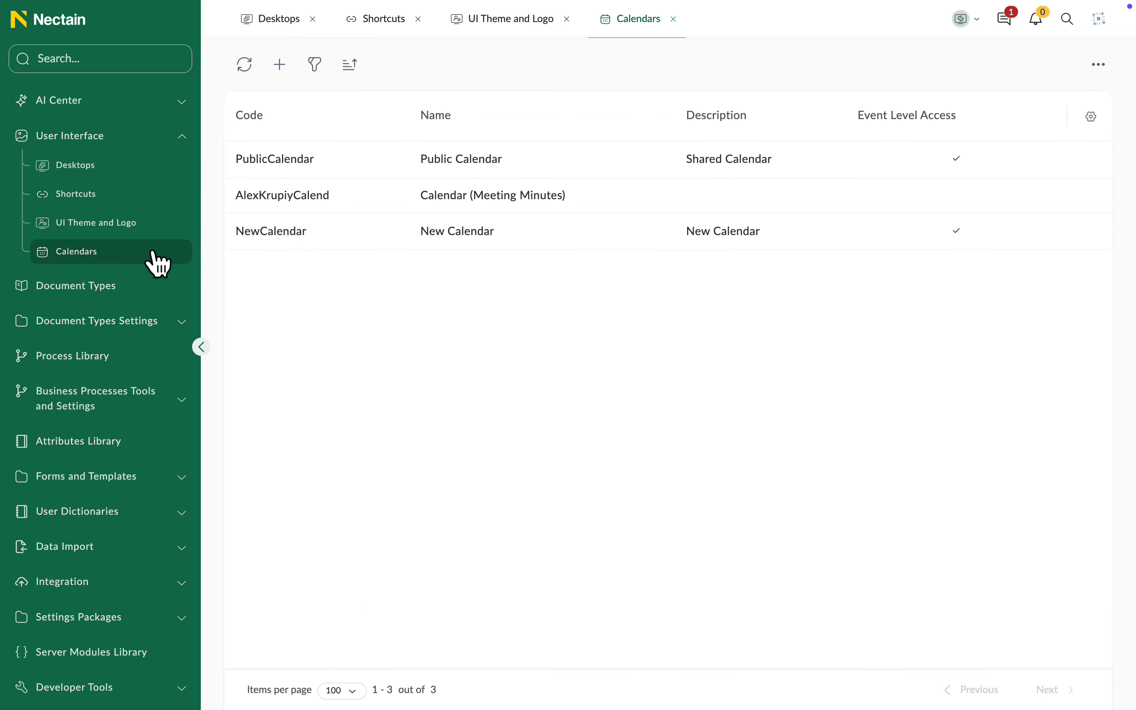
{"action": "left_click", "coordinate": [151, 478]}
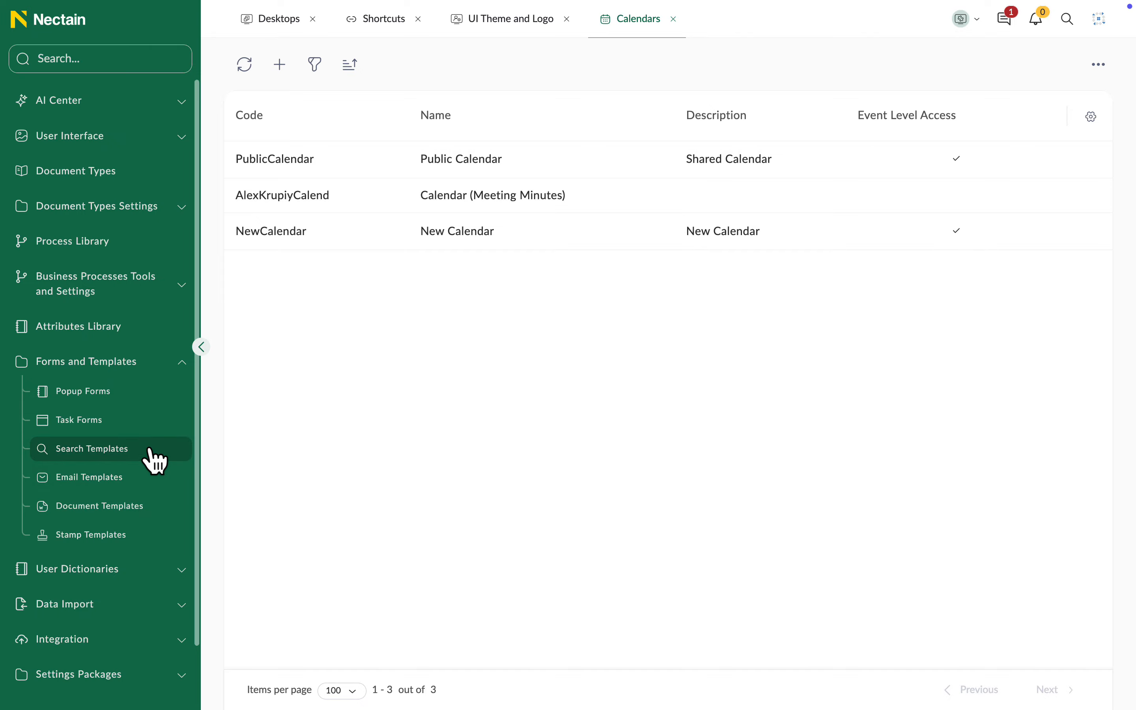
{"action": "left_click", "coordinate": [150, 451]}
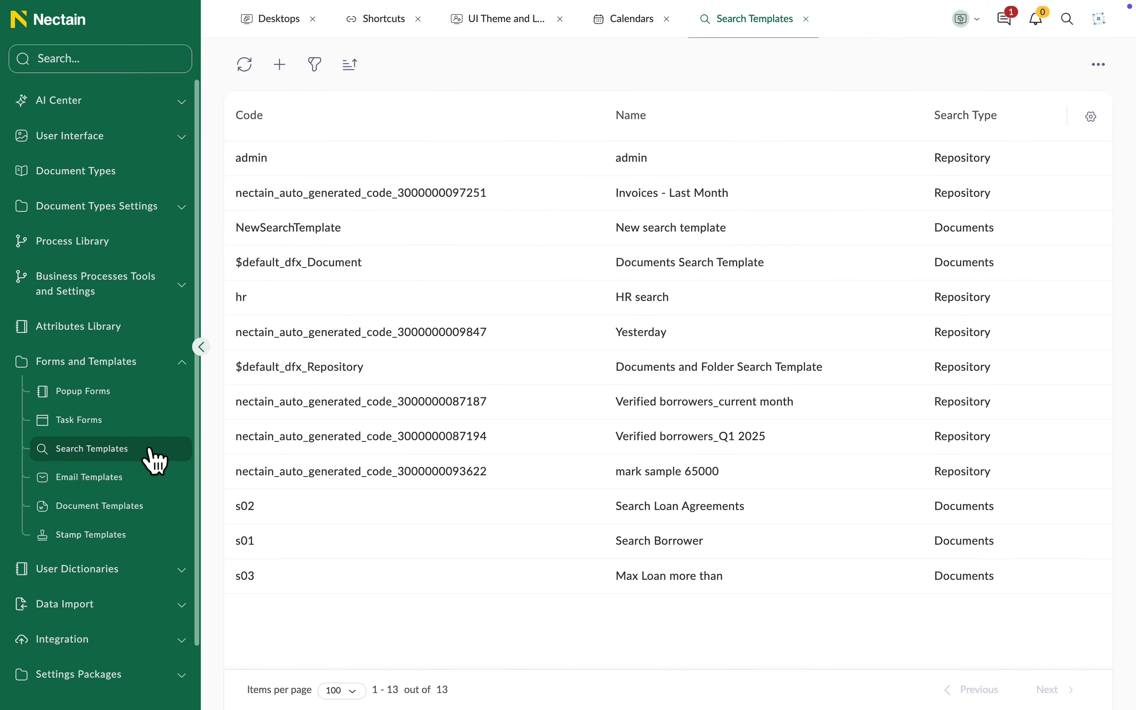